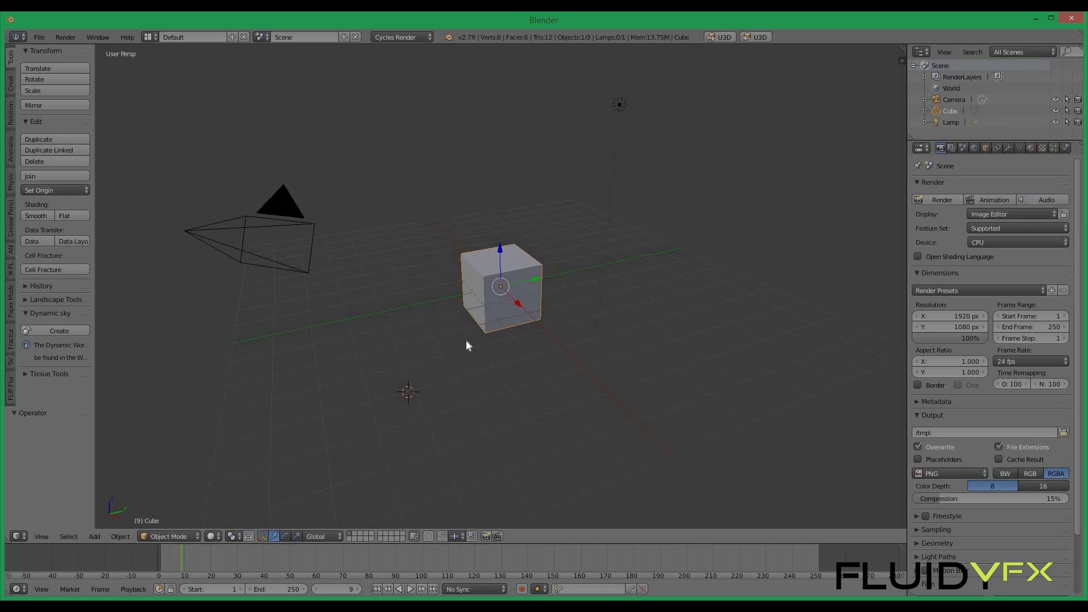
# Scale the default cube up by a factor of about 4.56 and make it a FLIP Fluid domain
pyautogui.press('s')
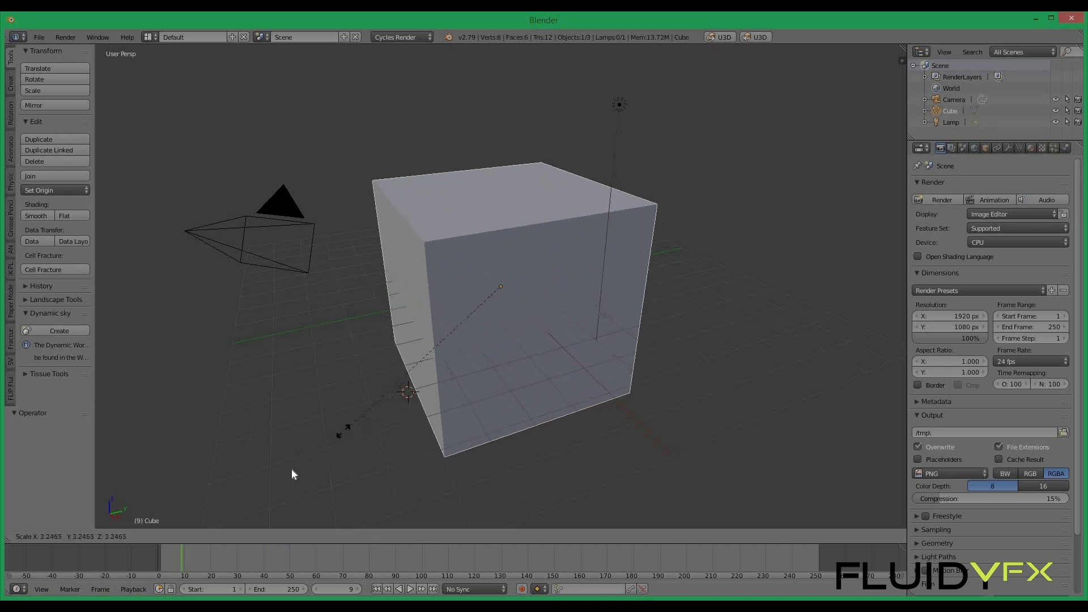
pyautogui.click(267, 467)
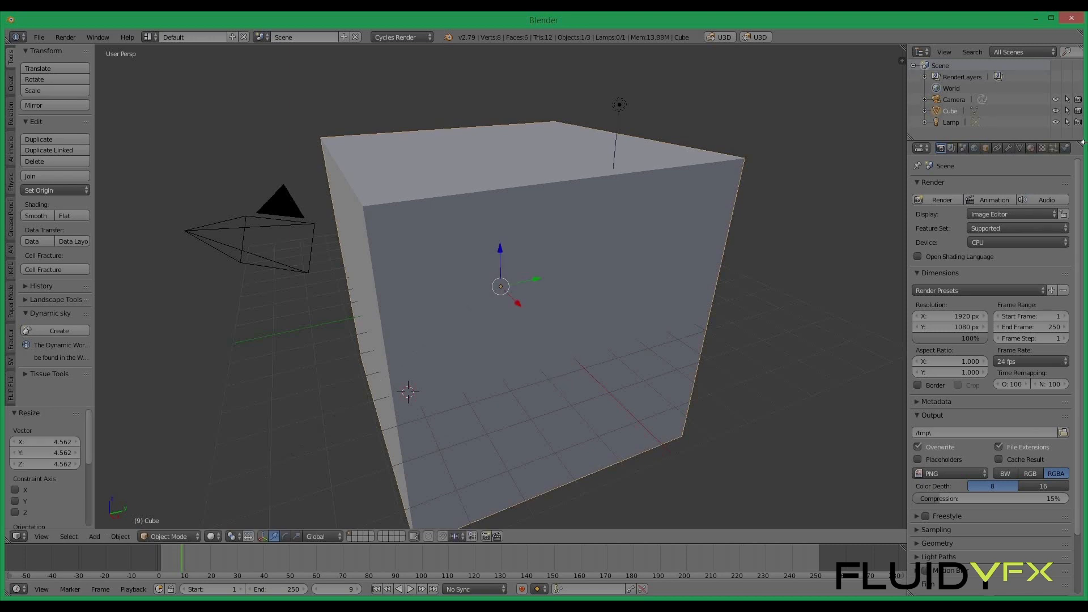
pyautogui.click(1065, 148)
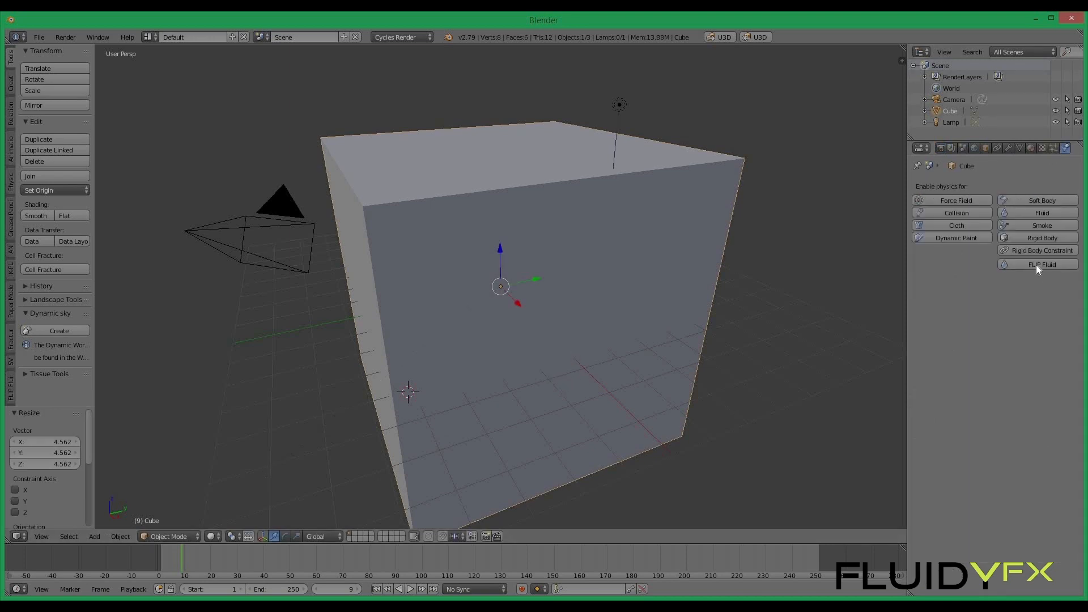
pyautogui.click(1032, 264)
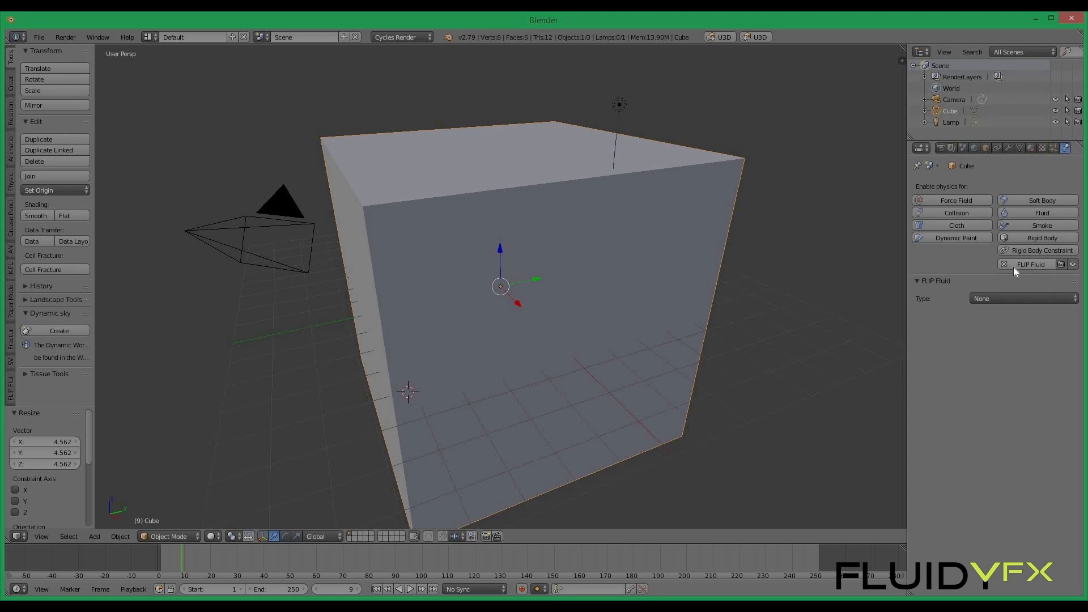
pyautogui.click(997, 301)
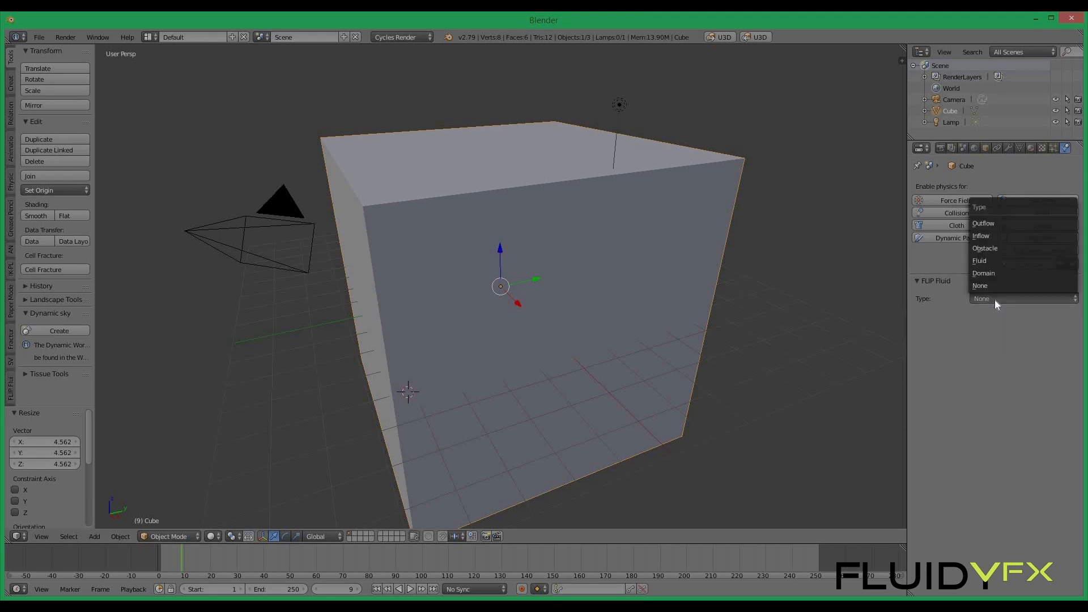
pyautogui.click(994, 273)
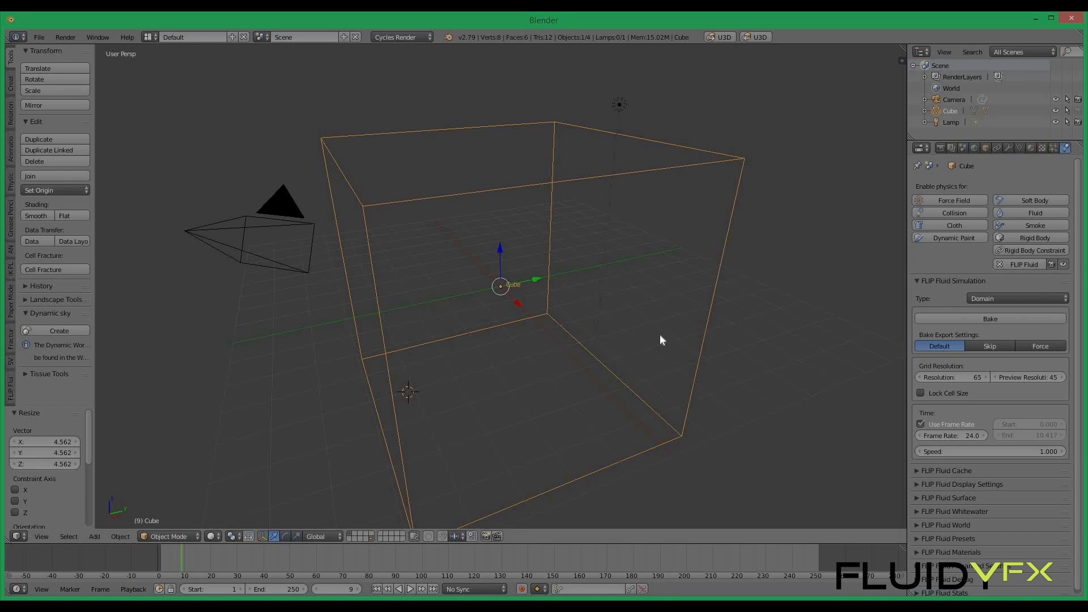
# Set the domain's grid resolution and preview resolution both to 100
pyautogui.moveTo(622, 367); pyautogui.dragTo(648, 375, button='middle')
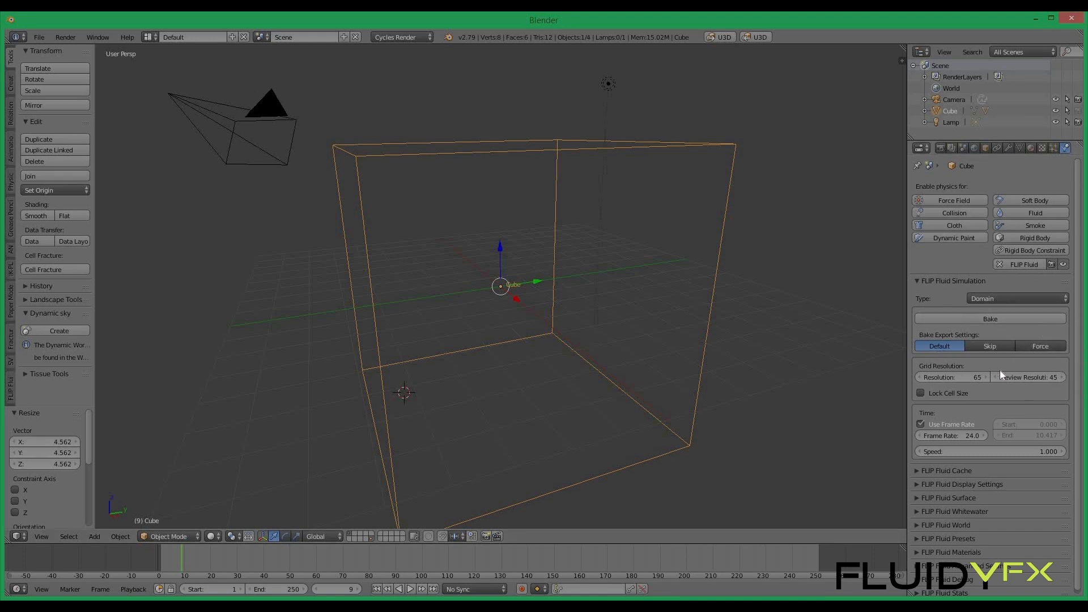
pyautogui.click(947, 376)
pyautogui.write('100')
pyautogui.press('Return')
pyautogui.scroll(-1, 969, 402)
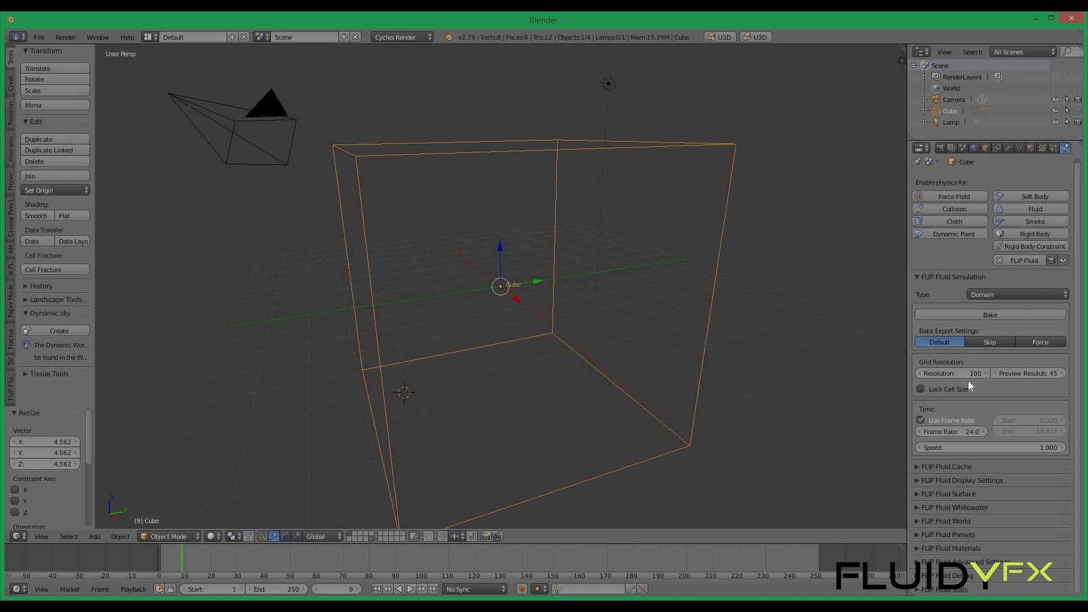
pyautogui.click(1027, 373)
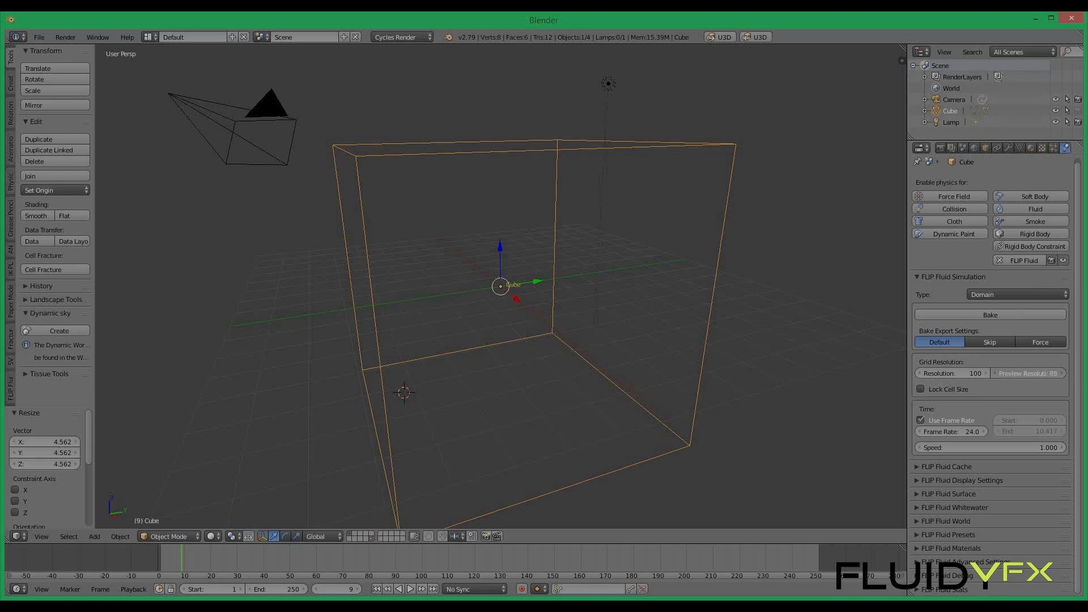
pyautogui.moveTo(1028, 373); pyautogui.dragTo(999, 371)
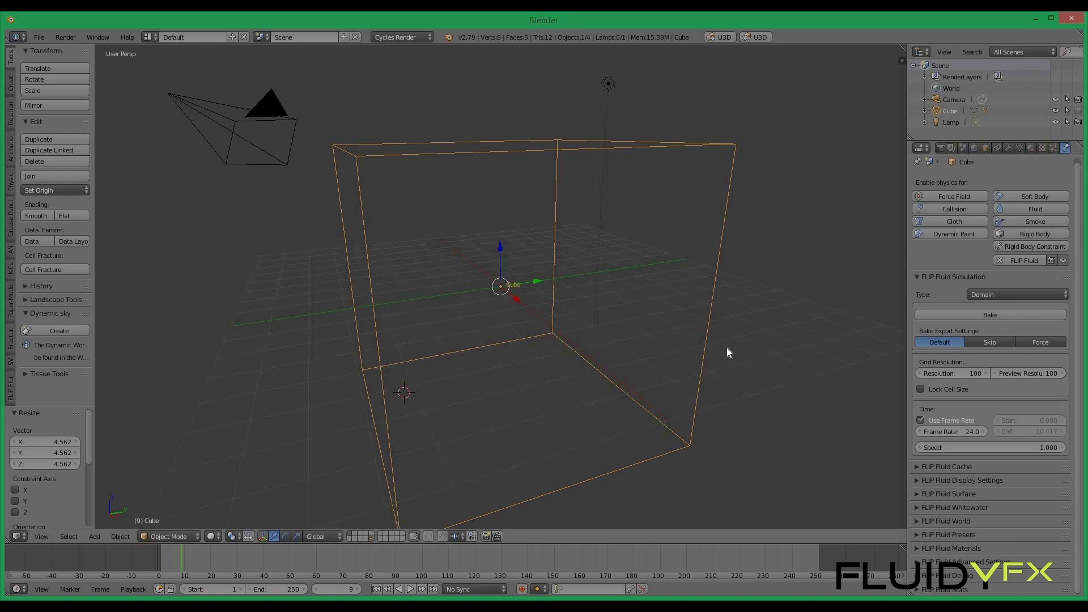
# Add a second cube and move it about 6.09 along Y and about 6.67 up along Z, near the domain's top
pyautogui.scroll(-2, 720, 349)
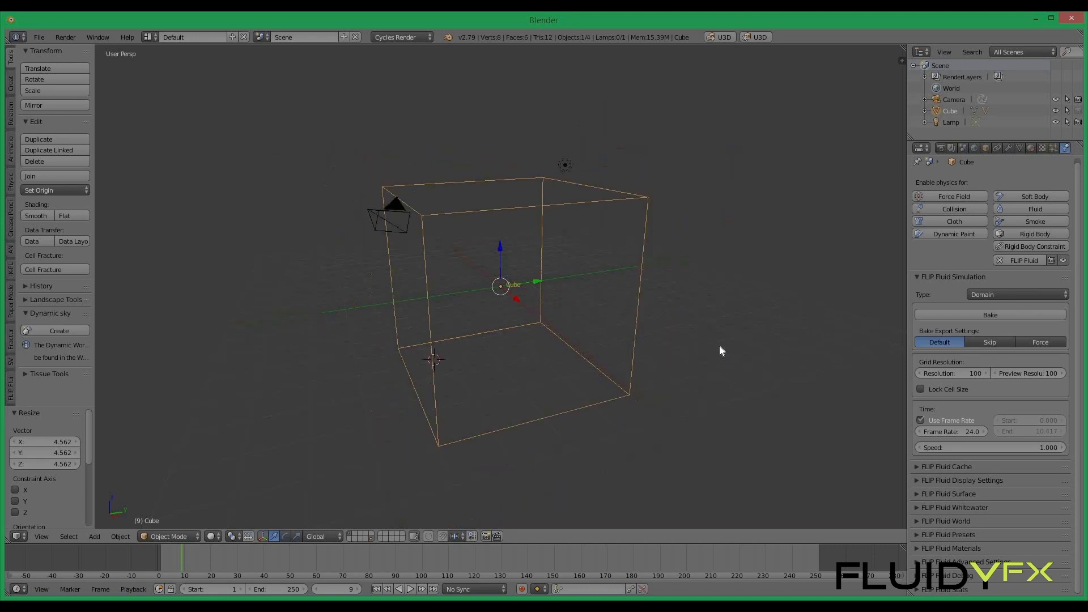
pyautogui.scroll(-1, 516, 260)
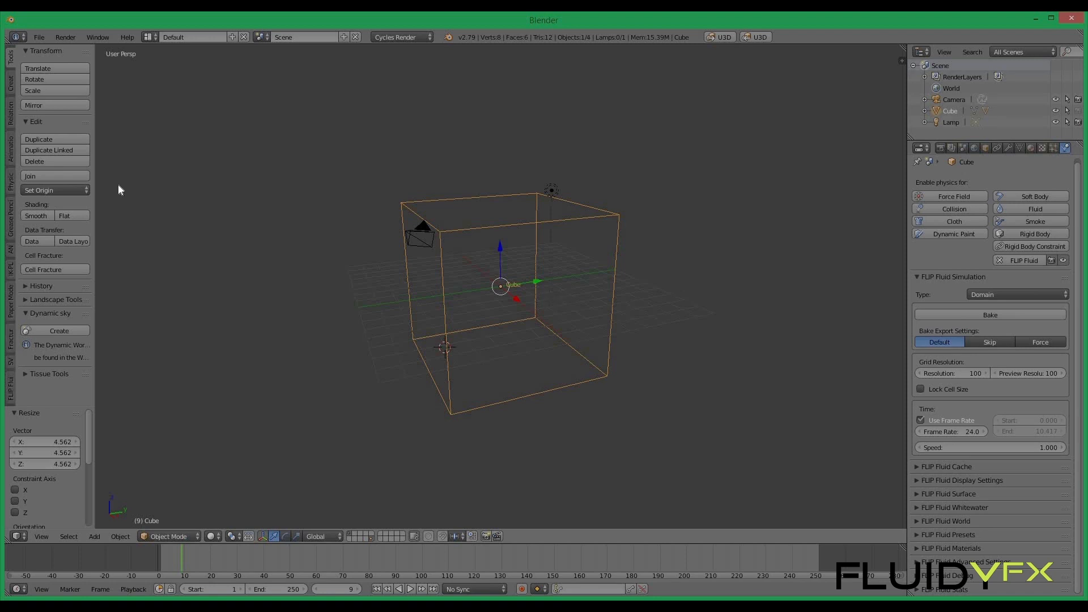
pyautogui.click(11, 83)
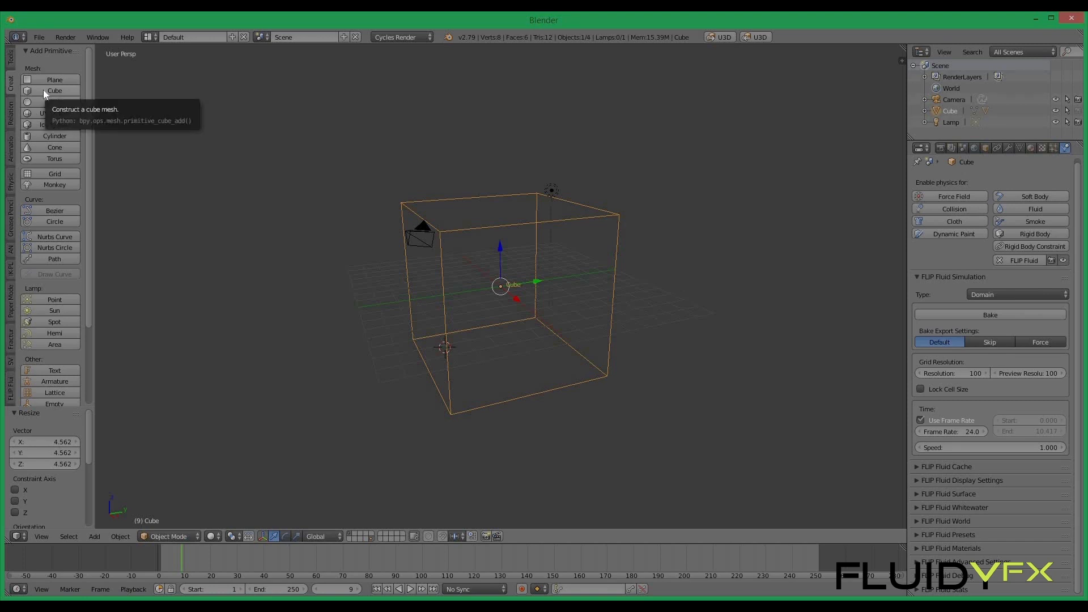
pyautogui.click(45, 91)
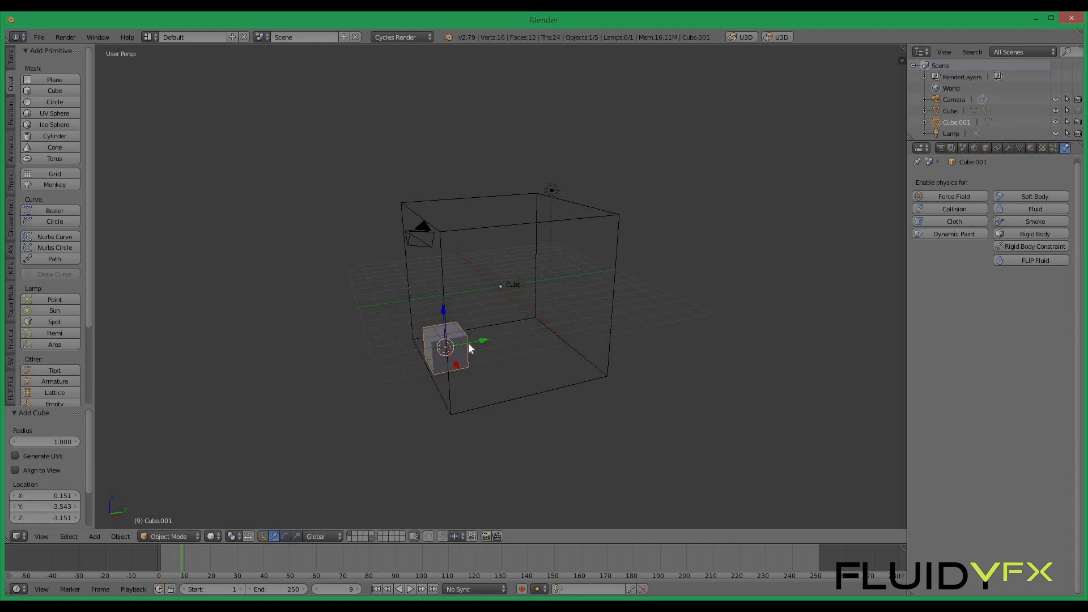
pyautogui.press('g')
pyautogui.press('y')
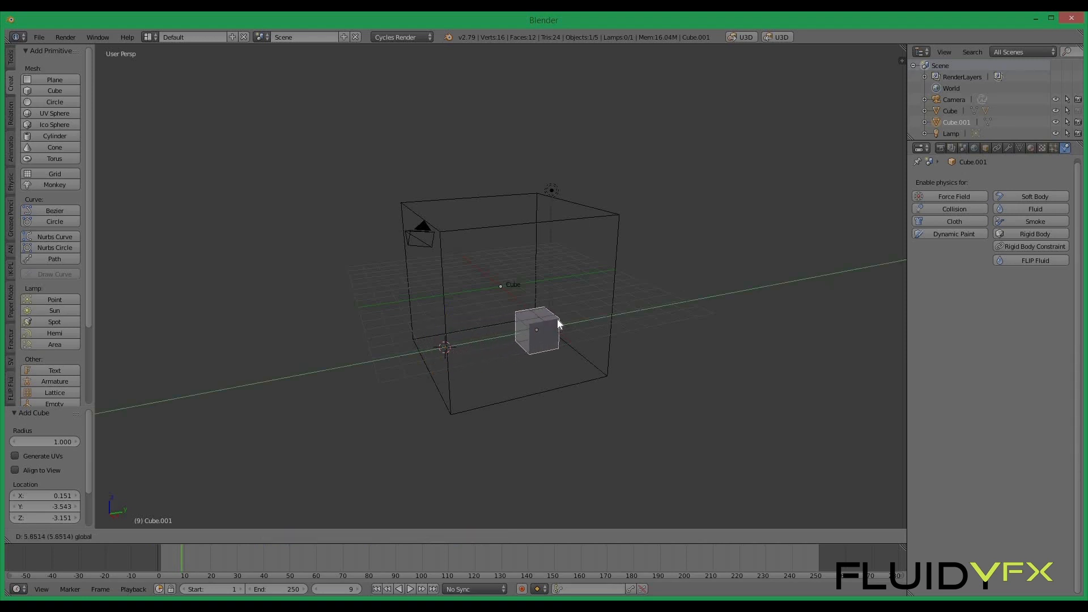
pyautogui.click(544, 307)
pyautogui.press('g')
pyautogui.press('z')
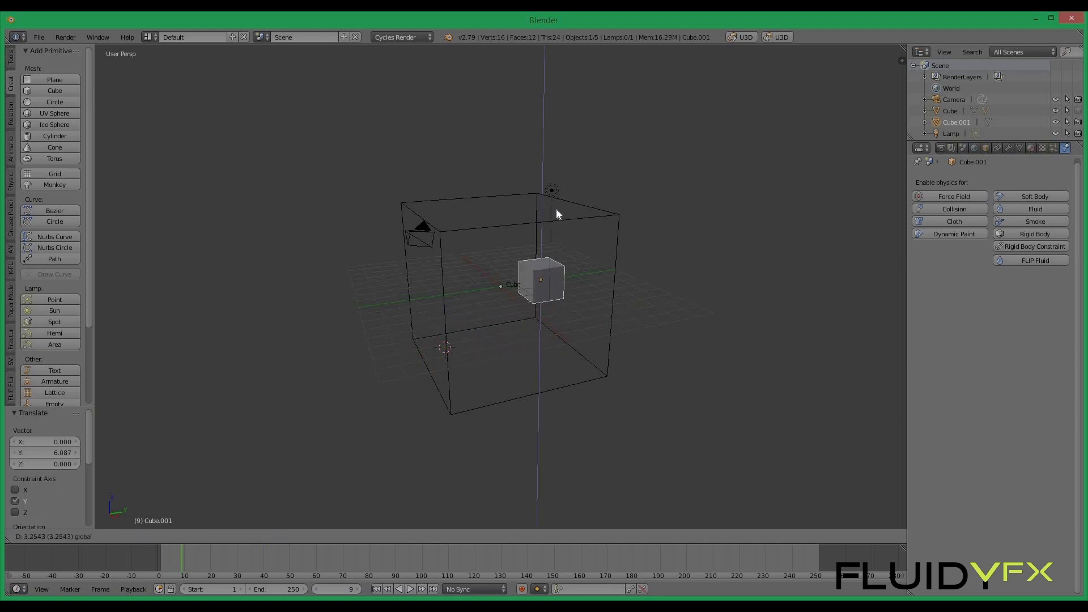
pyautogui.click(499, 215)
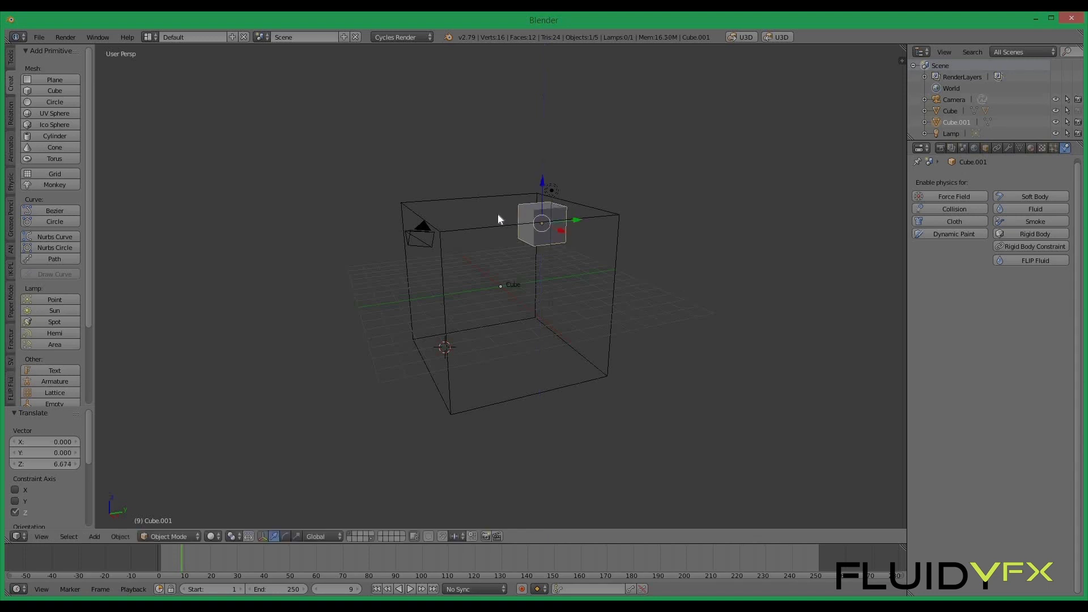
# Scale the new cube down by a factor of about 0.39
pyautogui.moveTo(542, 206); pyautogui.dragTo(550, 204, button='middle')
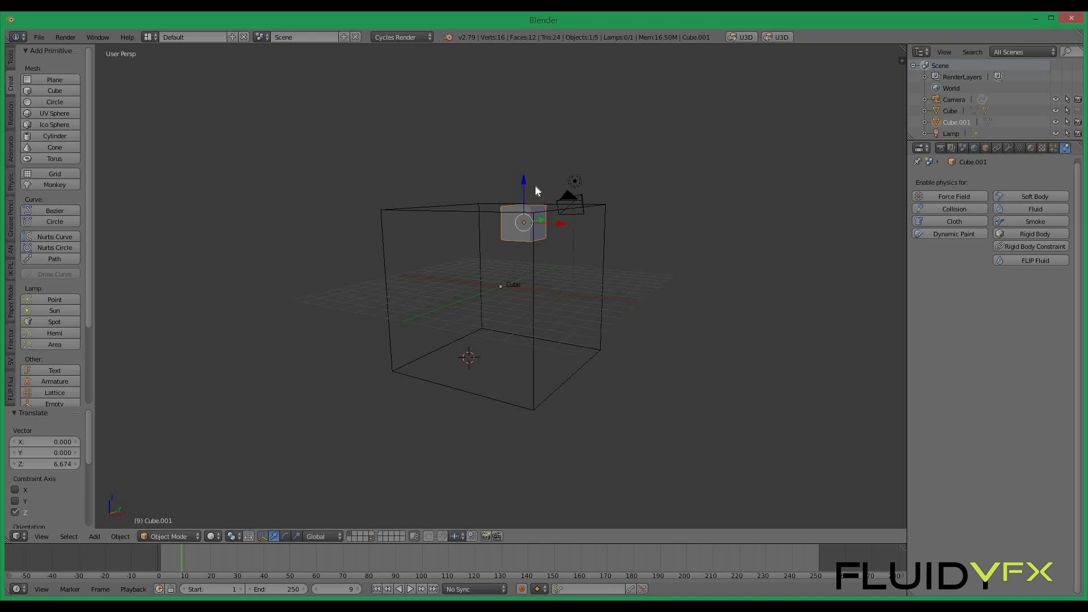
pyautogui.press('s')
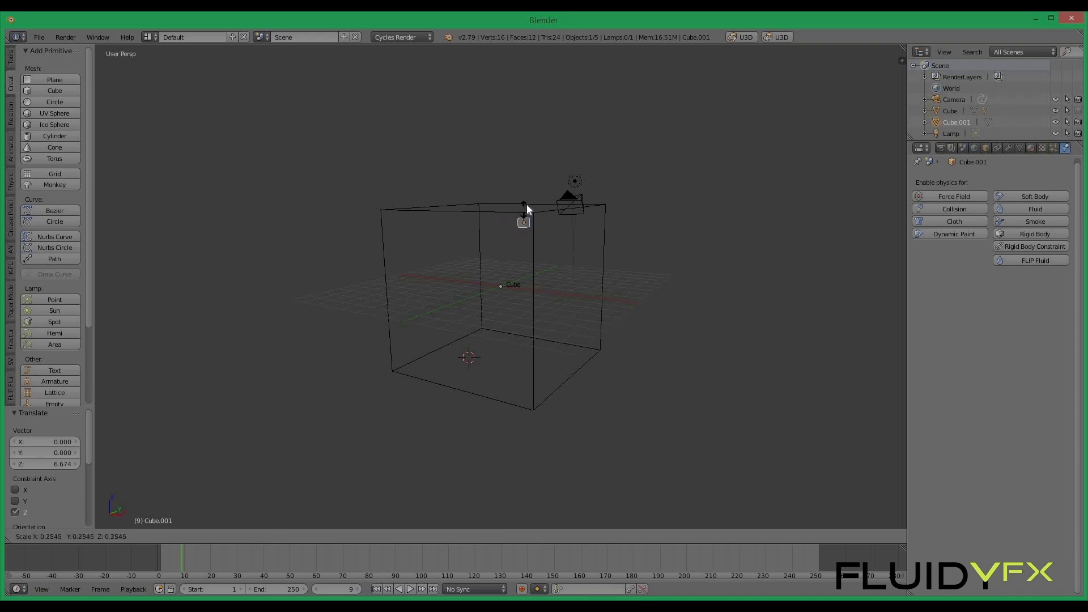
pyautogui.click(543, 261)
# Enable FLIP Fluid physics on the small cube and set its type to Inflow
pyautogui.moveTo(500, 264); pyautogui.dragTo(527, 280, button='middle')
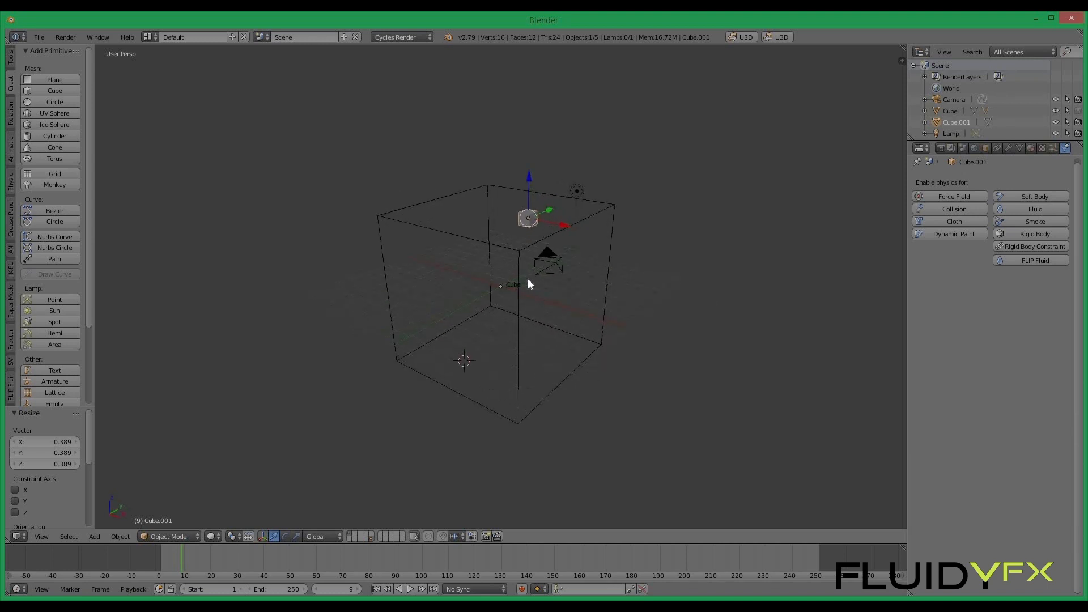
pyautogui.click(1007, 261)
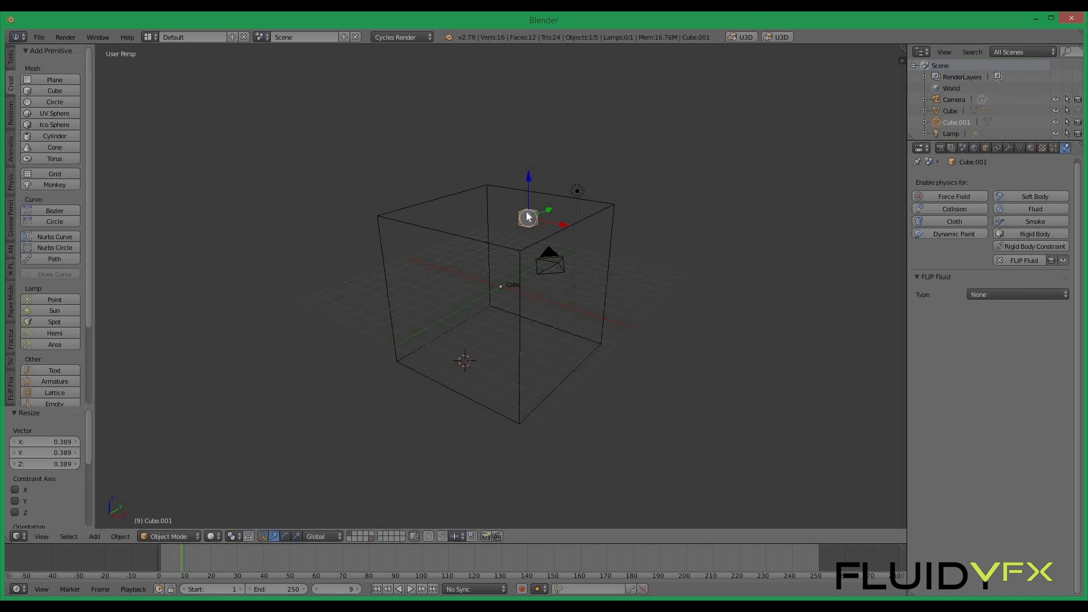
pyautogui.click(996, 296)
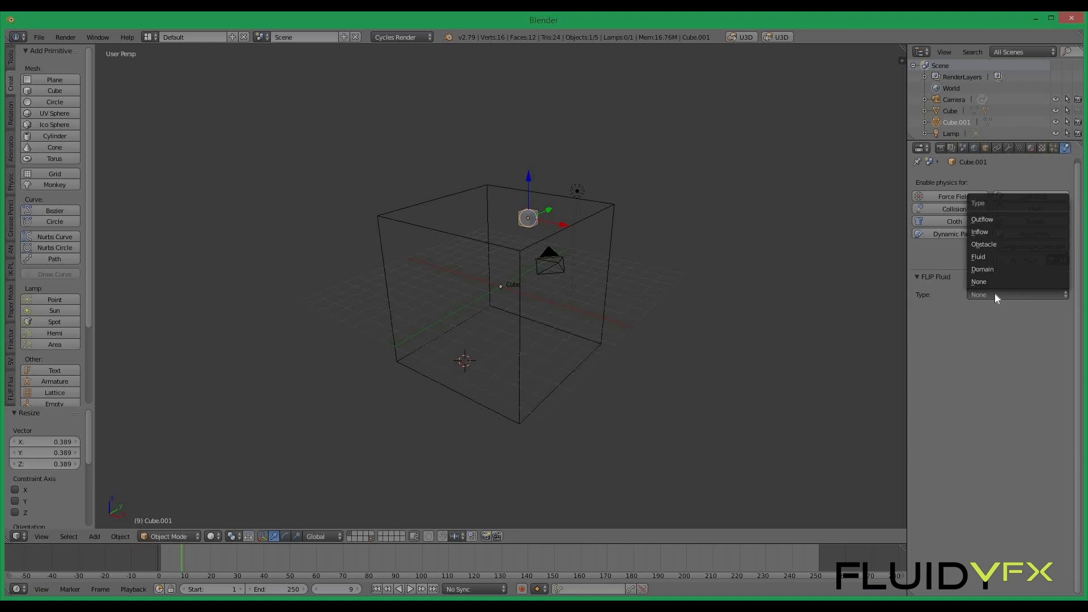
pyautogui.click(985, 233)
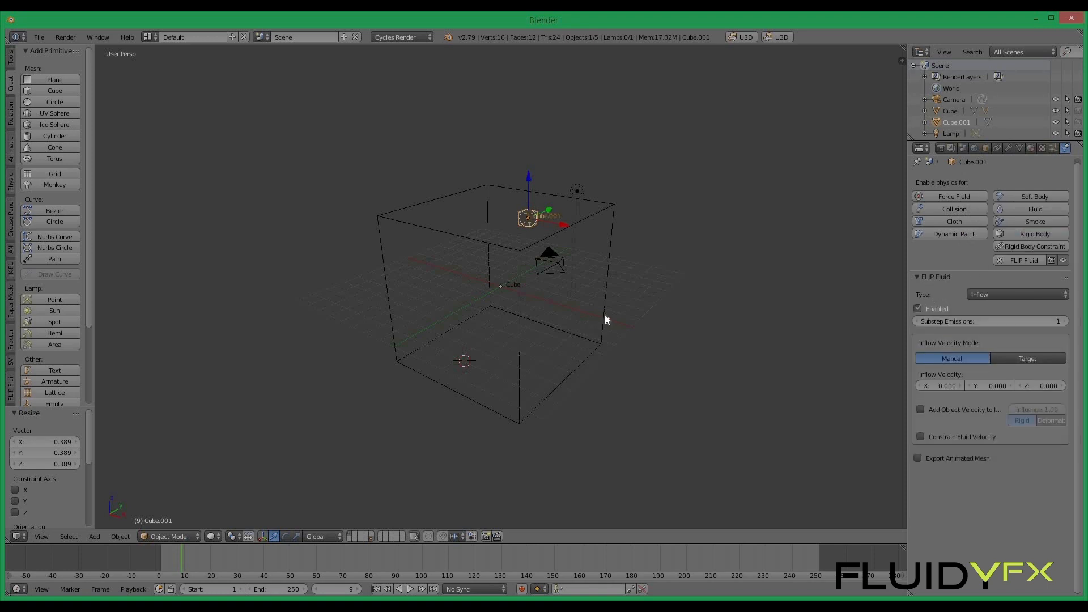
# Set the inflow cube's Y inflow velocity to -5 and bake the simulation from the domain
pyautogui.moveTo(608, 309); pyautogui.dragTo(539, 222, button='middle')
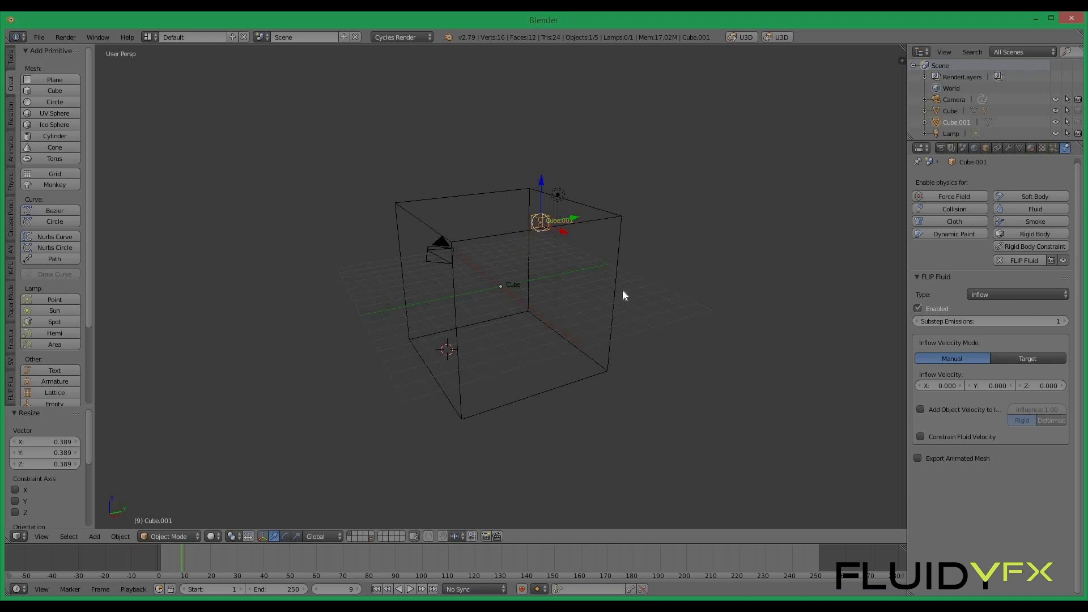
pyautogui.click(988, 386)
pyautogui.write('-')
pyautogui.rightClick(615, 266)
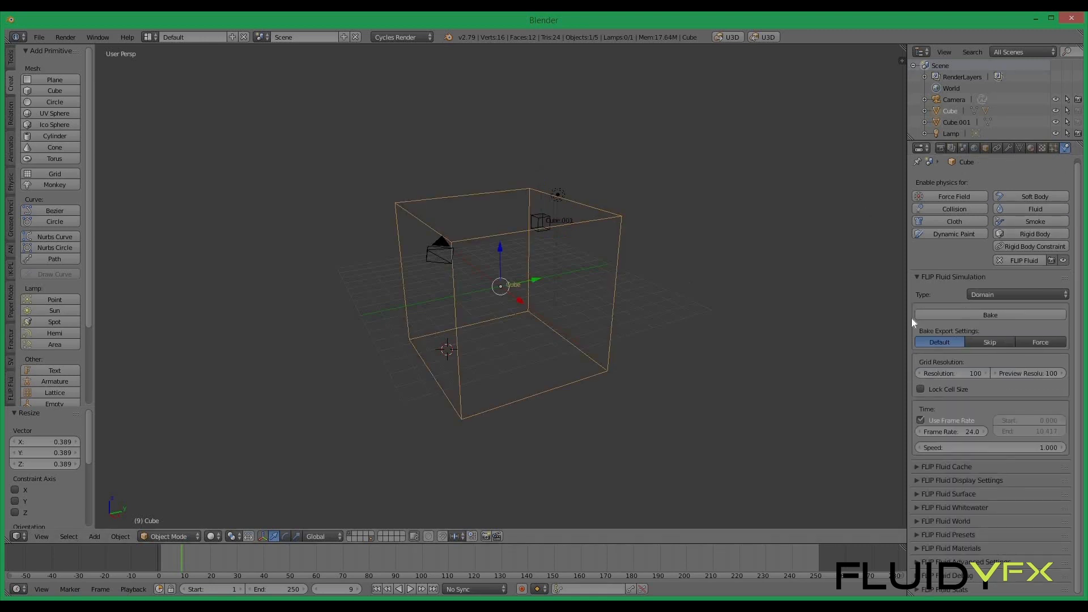
pyautogui.click(979, 314)
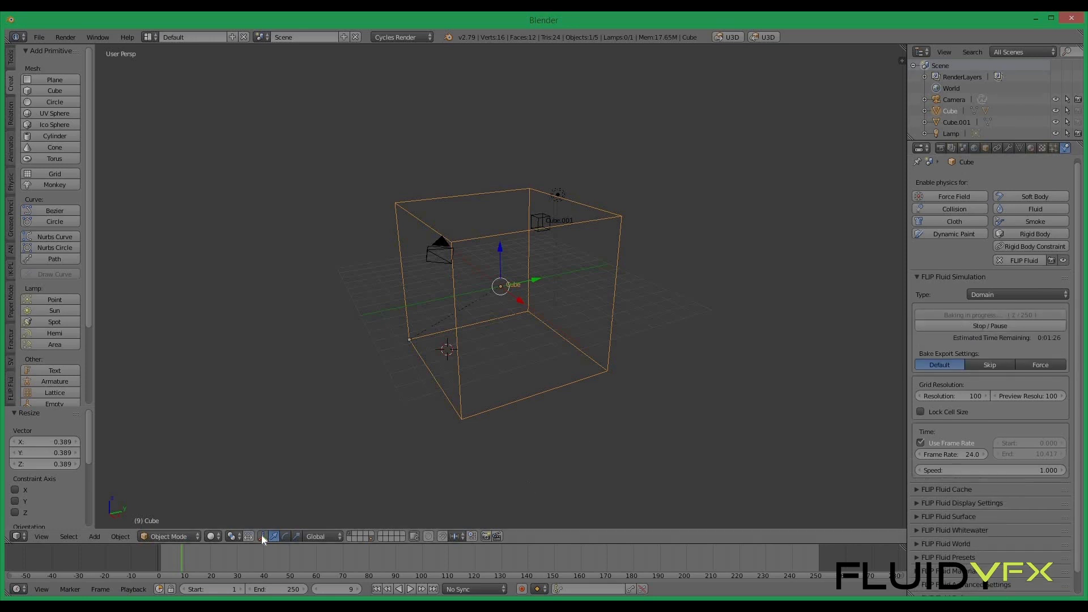
# Scrub and play through the baked frames to examine how the fluid stream moves inside the domain
pyautogui.moveTo(183, 558); pyautogui.dragTo(223, 552)
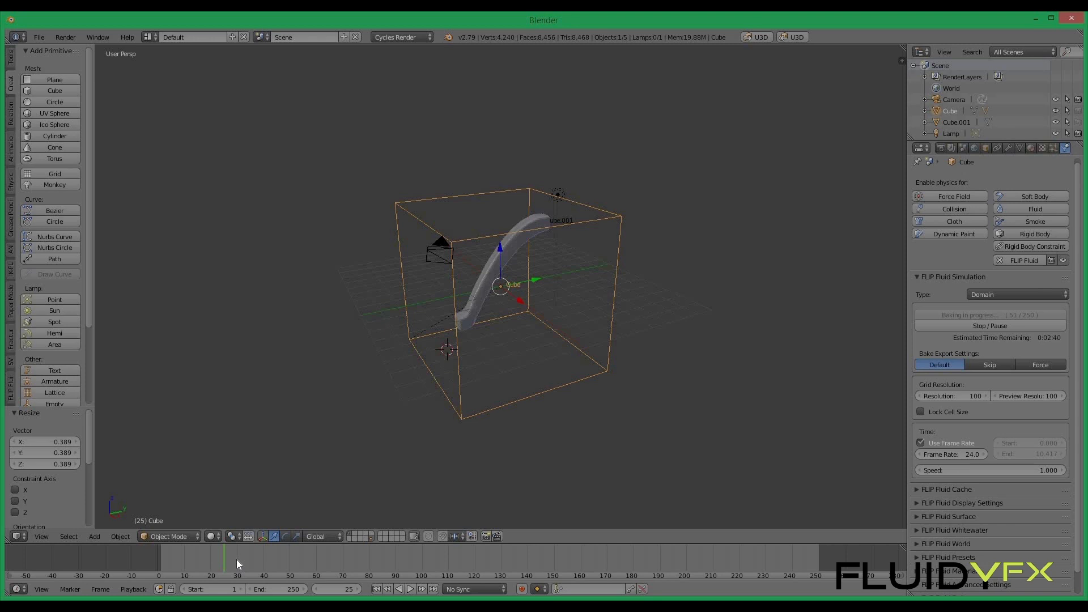
pyautogui.hotkey('alt', 'a')
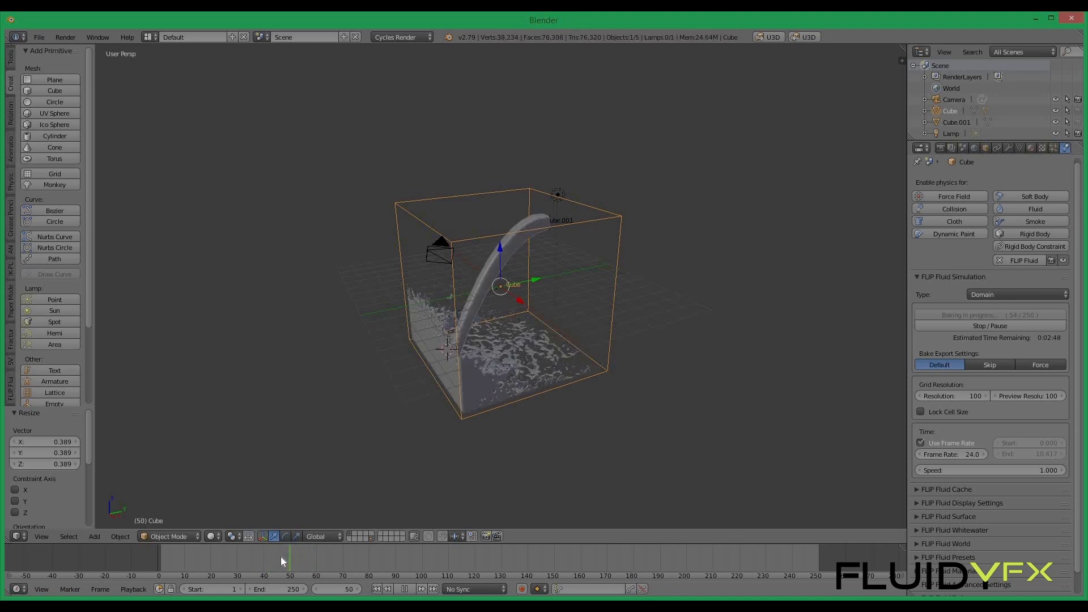
pyautogui.moveTo(287, 556); pyautogui.dragTo(308, 549)
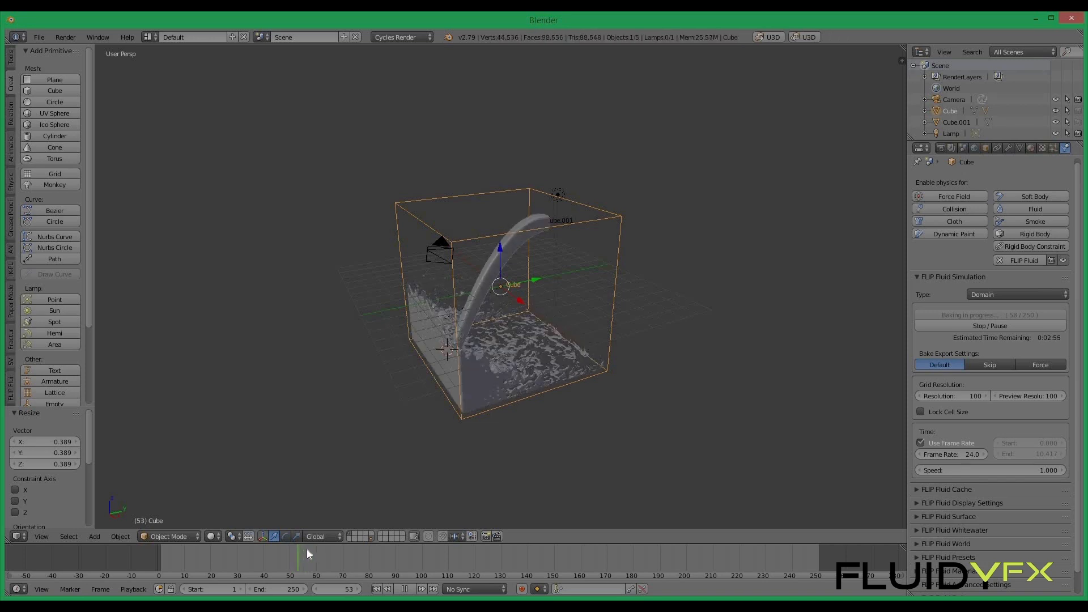
pyautogui.press('Escape')
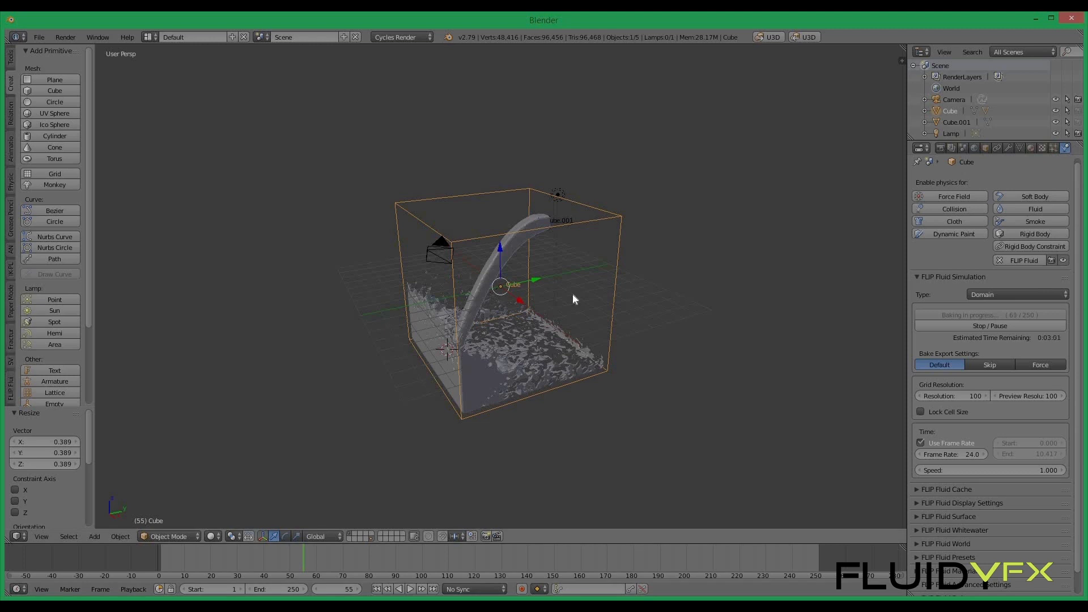
# Go to frame 150, select the small inflow cube and change its Y inflow velocity to another negative value
pyautogui.rightClick(548, 220)
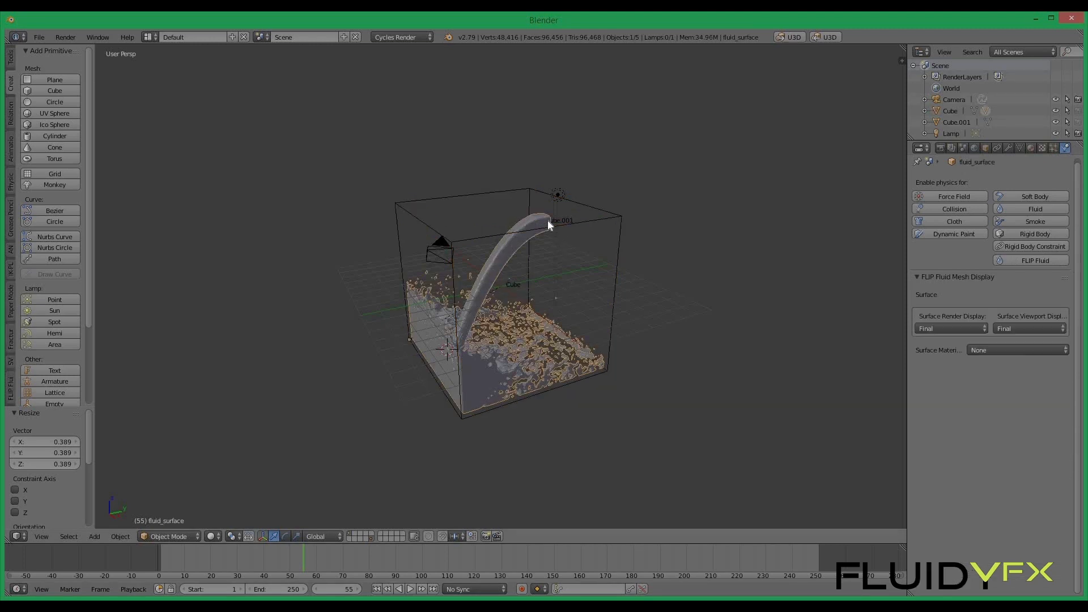
pyautogui.click(555, 559)
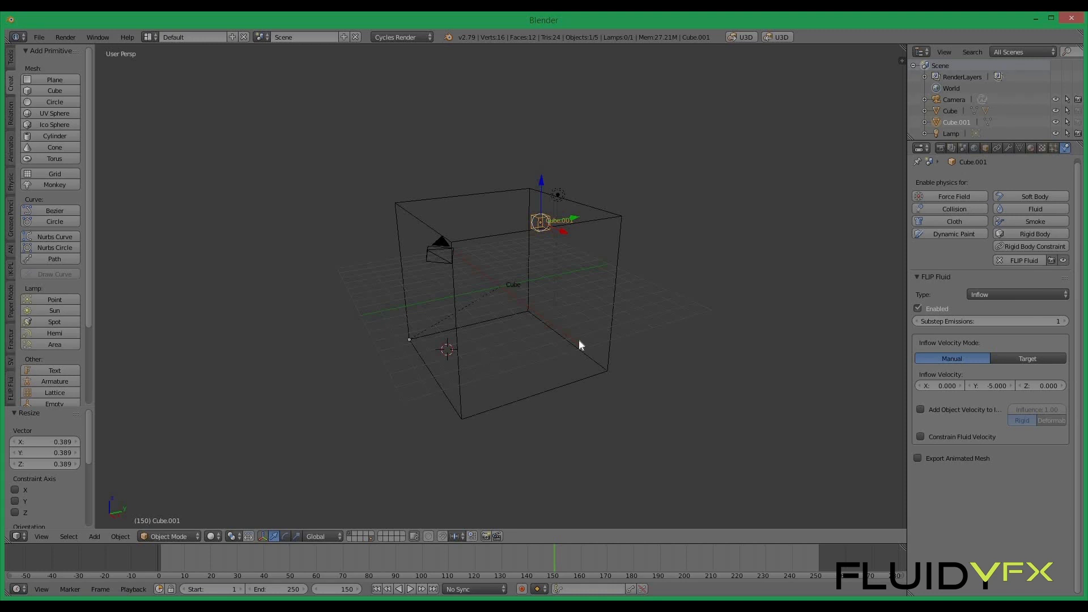
pyautogui.click(990, 389)
pyautogui.write('-')
pyautogui.press('Return')
# Stop the domain's running bake, reset it and bake the fluid simulation again
pyautogui.rightClick(620, 243)
pyautogui.click(988, 326)
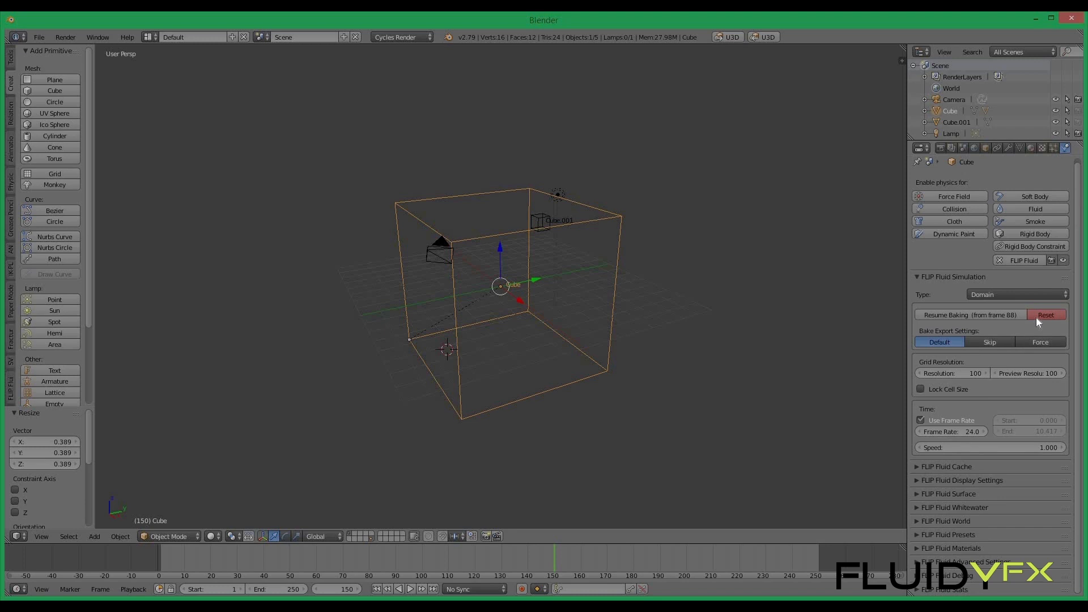
pyautogui.click(1036, 317)
pyautogui.click(1037, 316)
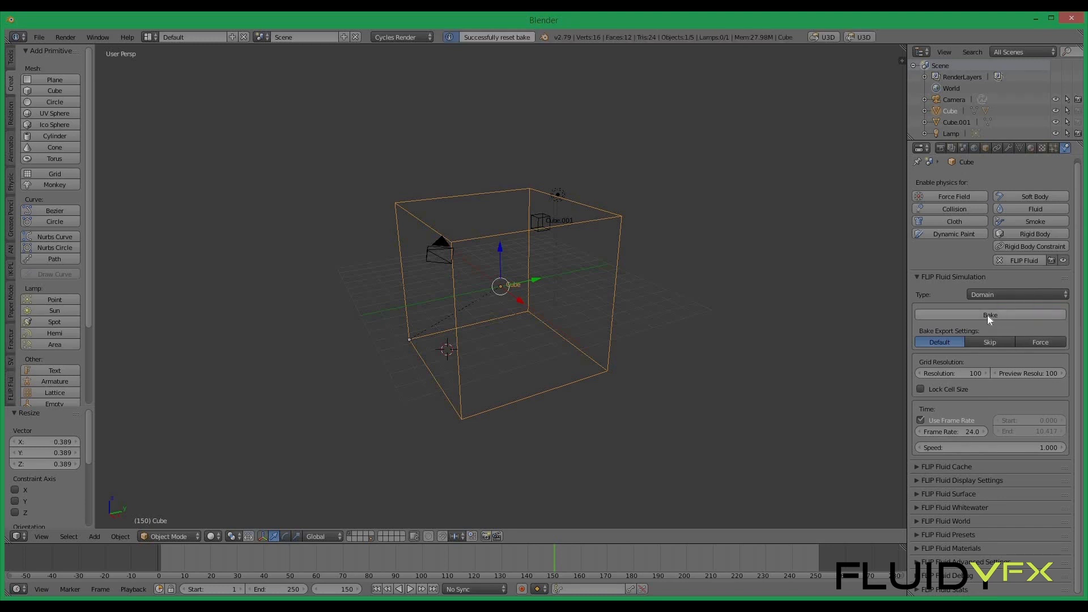
pyautogui.click(984, 316)
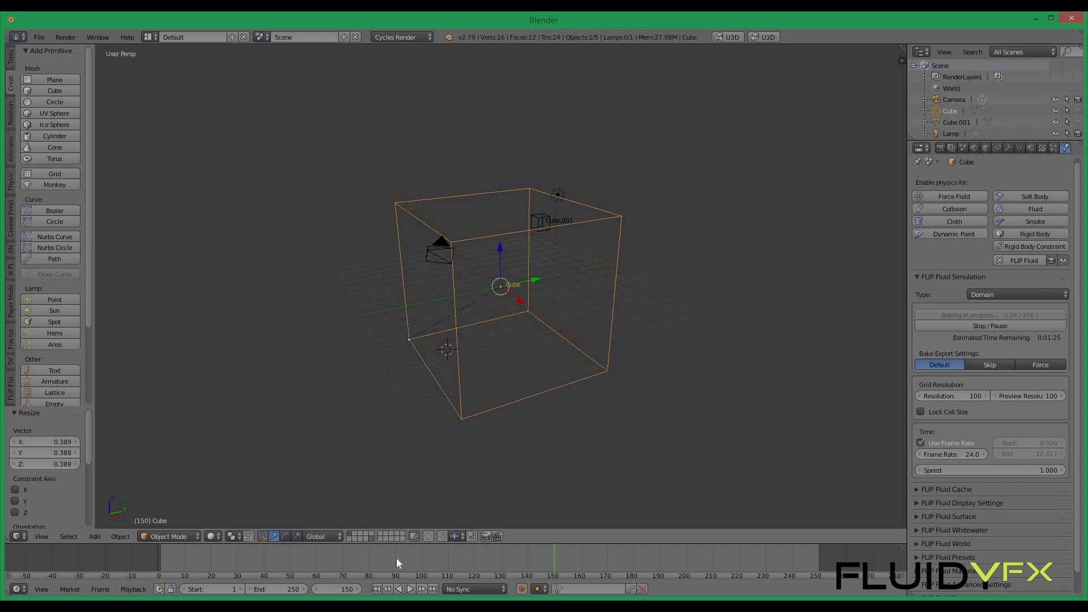
# Scrub and play through the newly baked frames to examine how the fluid stream falls and spreads inside the domain
pyautogui.click(206, 559)
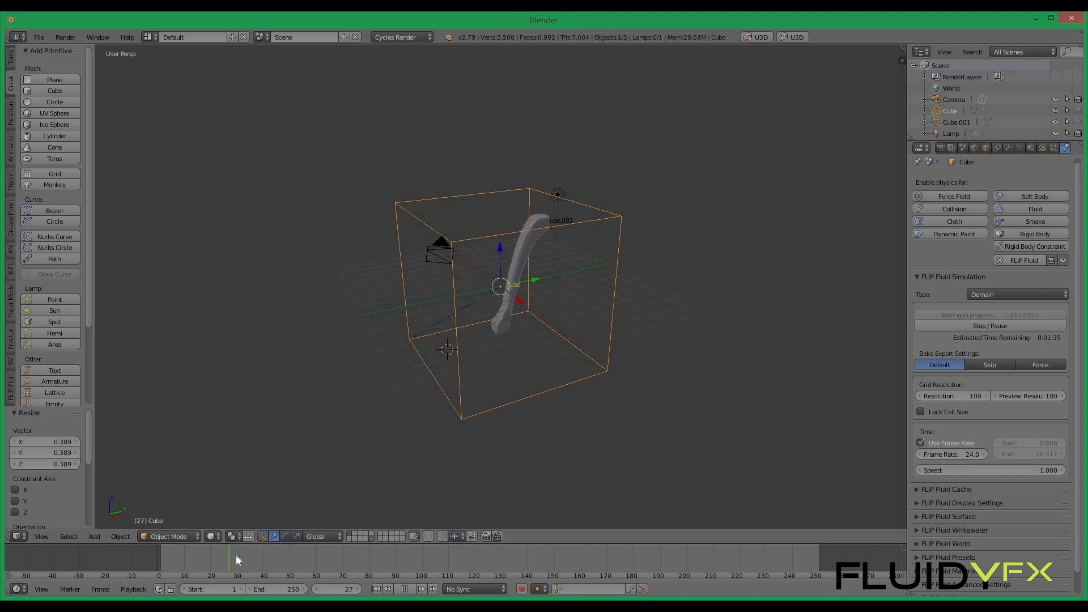
pyautogui.moveTo(246, 556)
pyautogui.mouseDown()
pyautogui.moveTo(216, 554)
pyautogui.moveTo(227, 553)
pyautogui.mouseUp()
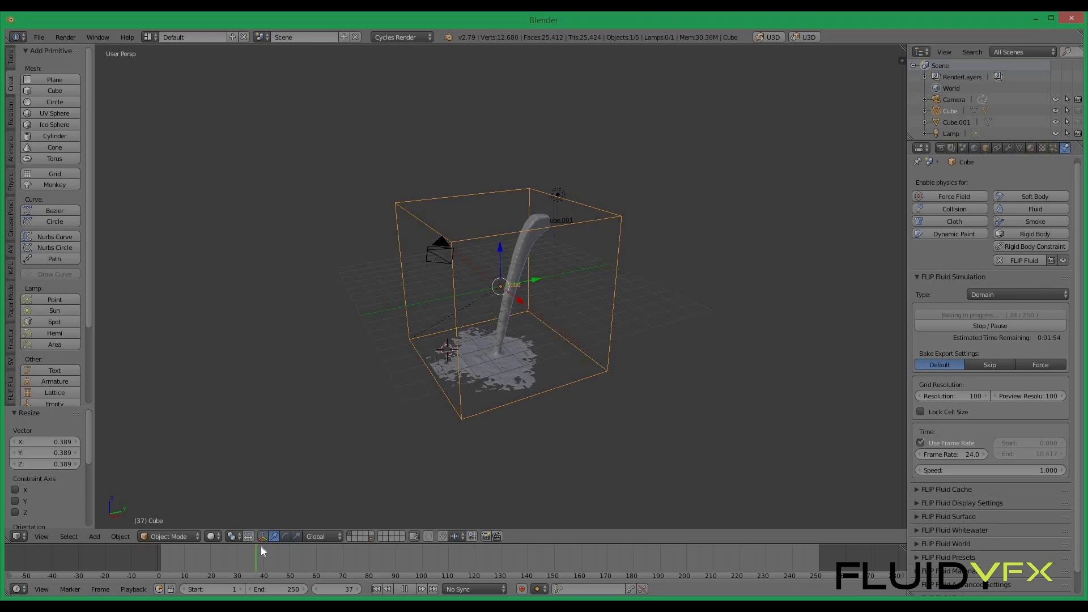
pyautogui.moveTo(244, 551)
pyautogui.mouseDown()
pyautogui.moveTo(227, 553)
pyautogui.moveTo(261, 551)
pyautogui.mouseUp()
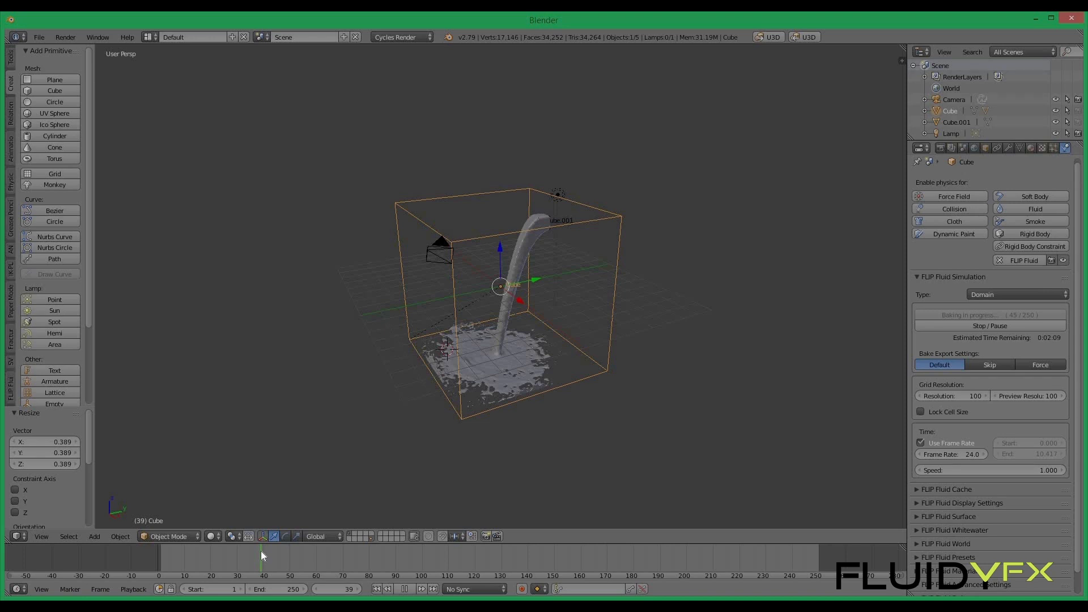
pyautogui.moveTo(264, 551); pyautogui.dragTo(301, 547)
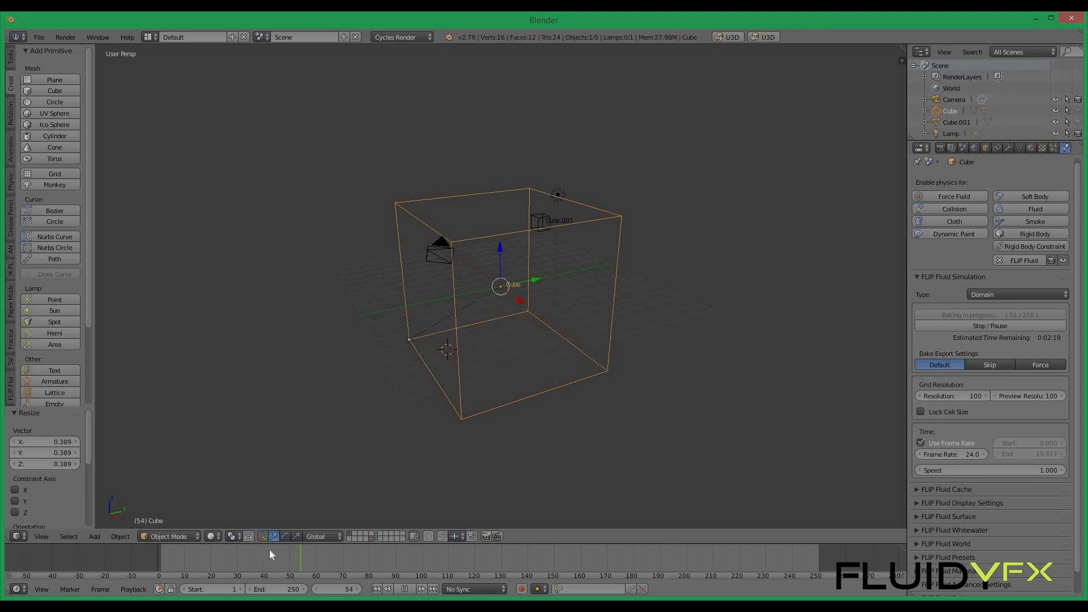
pyautogui.moveTo(192, 566); pyautogui.dragTo(175, 565)
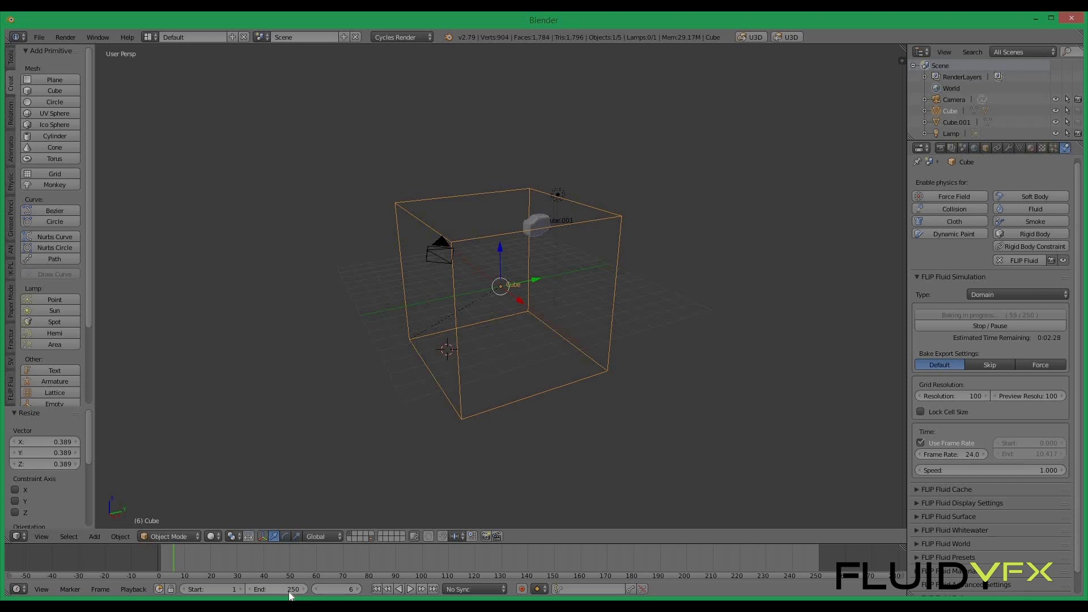
pyautogui.click(288, 589)
pyautogui.press('Return')
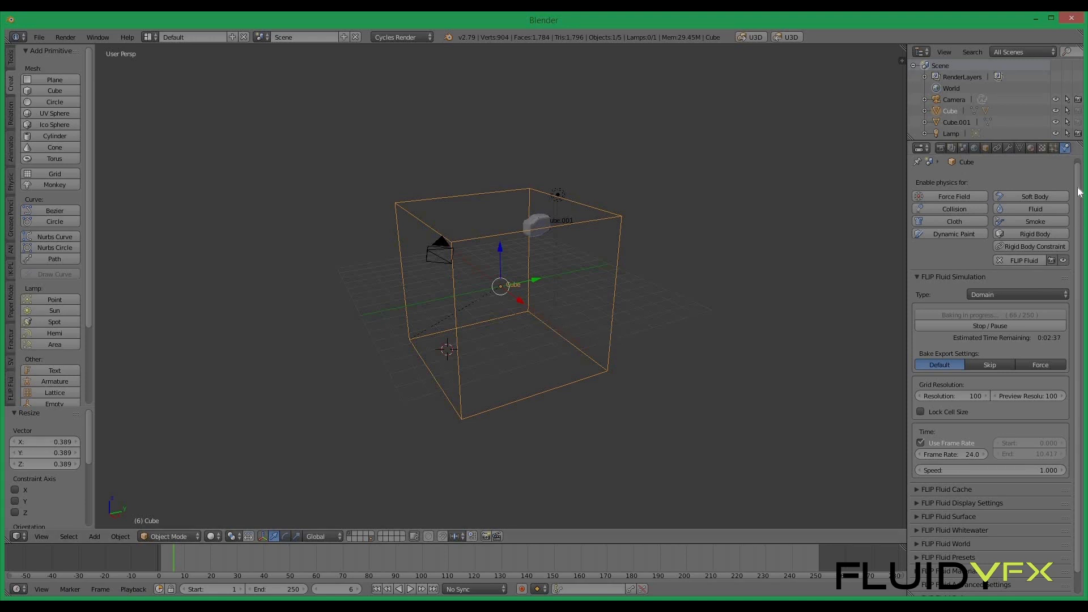
# Stop the domain's running bake and reset it
pyautogui.scroll(-2, 1080, 241)
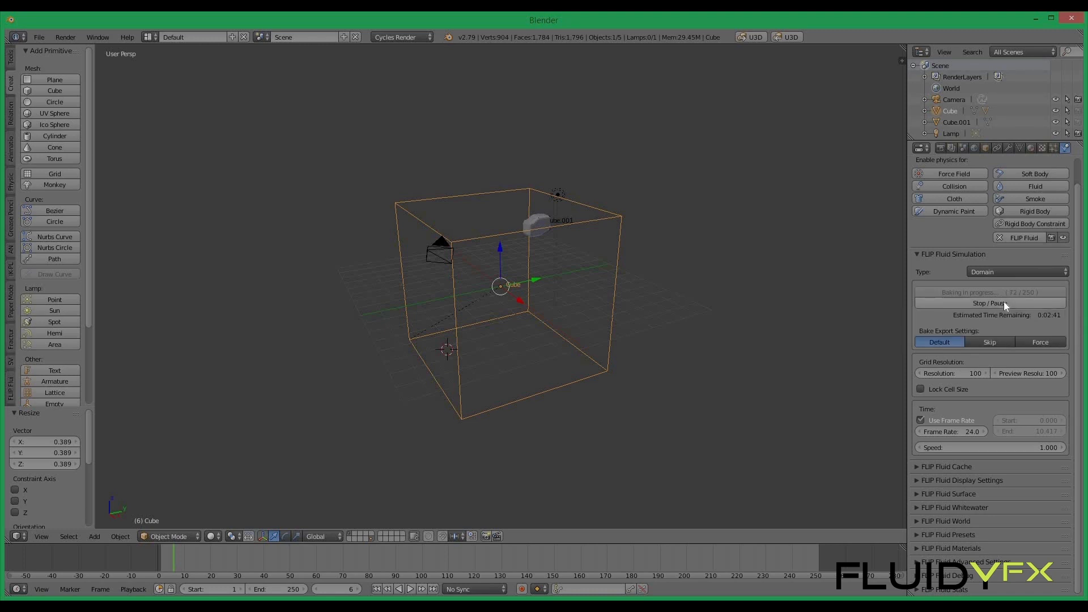
pyautogui.click(1008, 308)
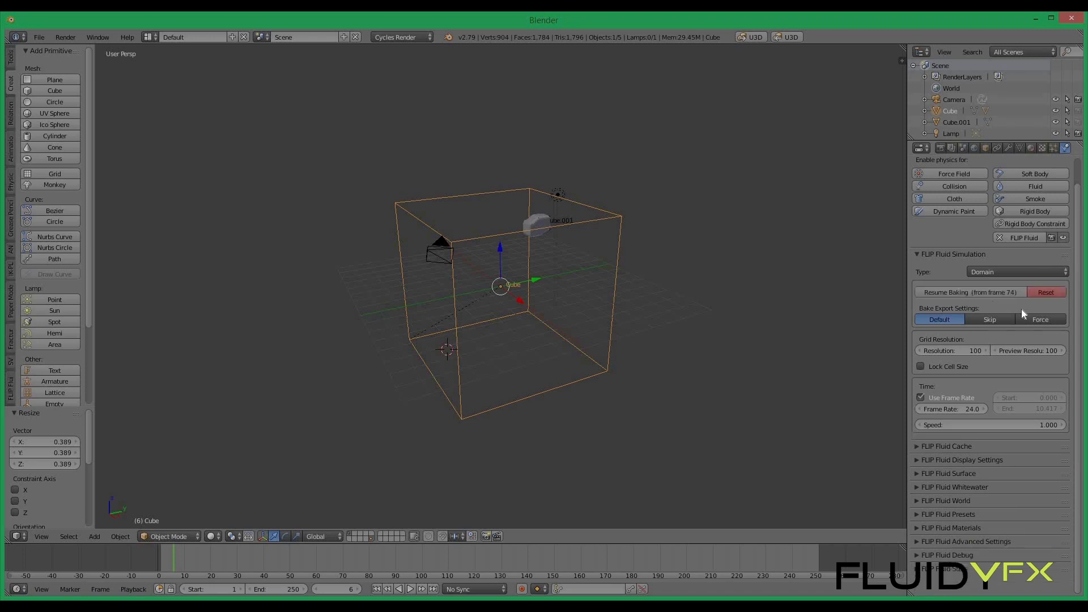
pyautogui.click(1040, 294)
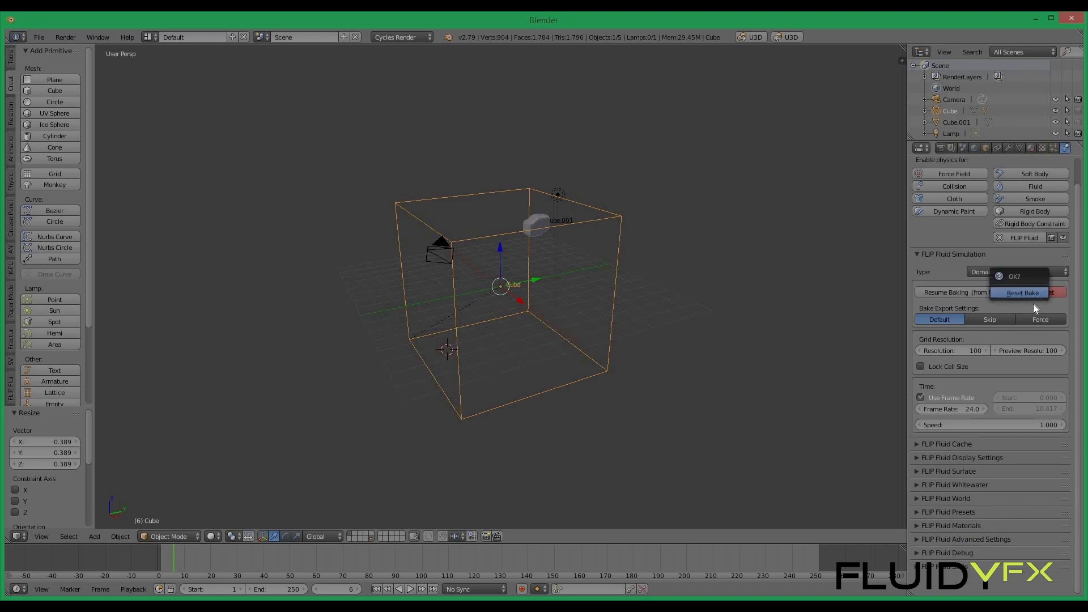
pyautogui.click(1033, 305)
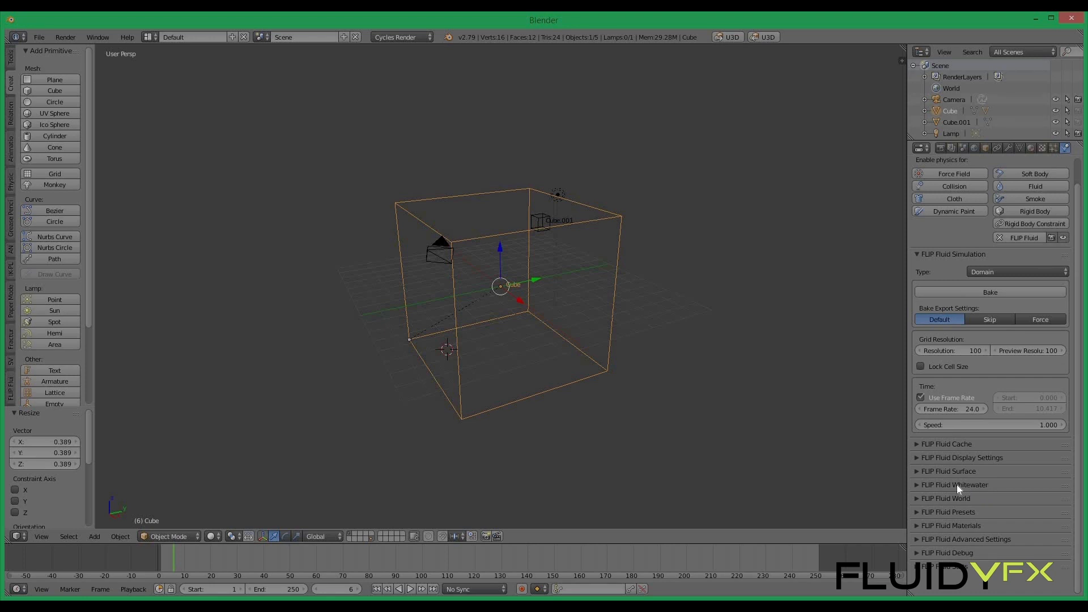
# Enable the whitewater simulation for the domain and review its particle and emitter settings
pyautogui.click(918, 490)
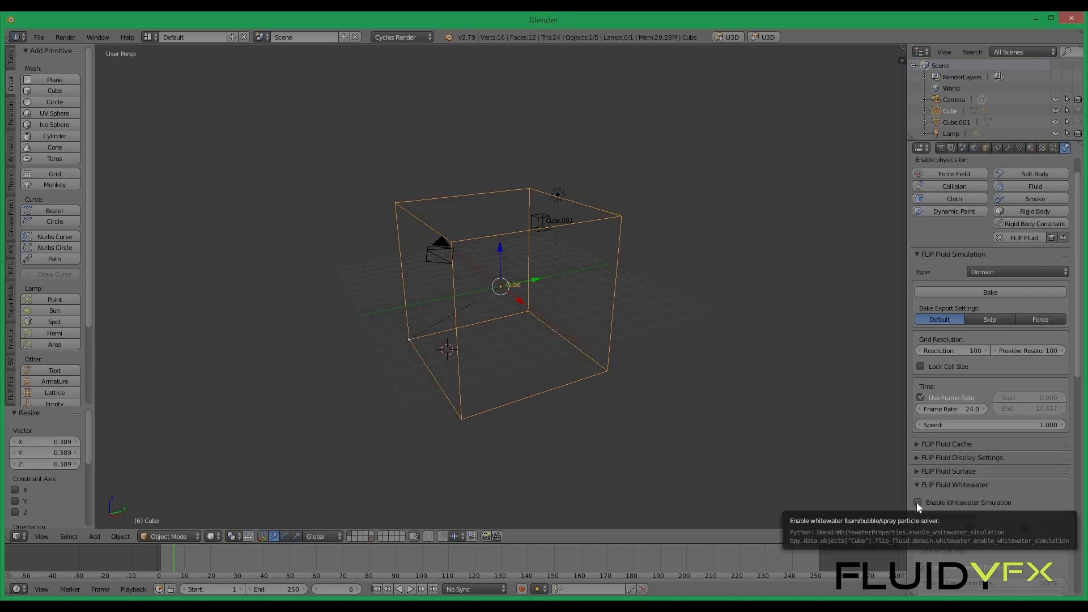
pyautogui.click(918, 503)
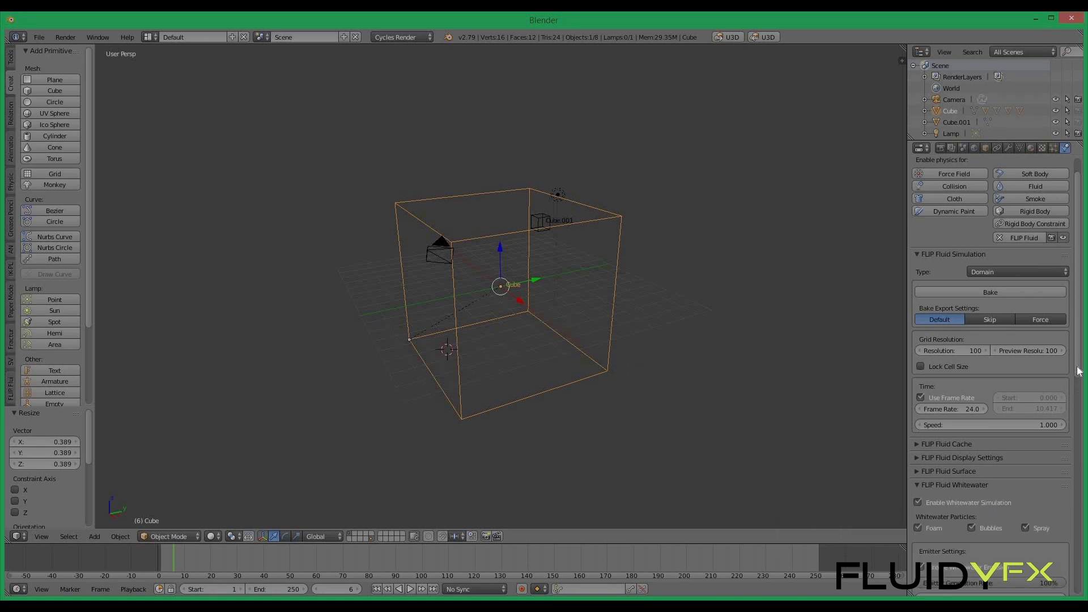
pyautogui.scroll(-5, 1078, 426)
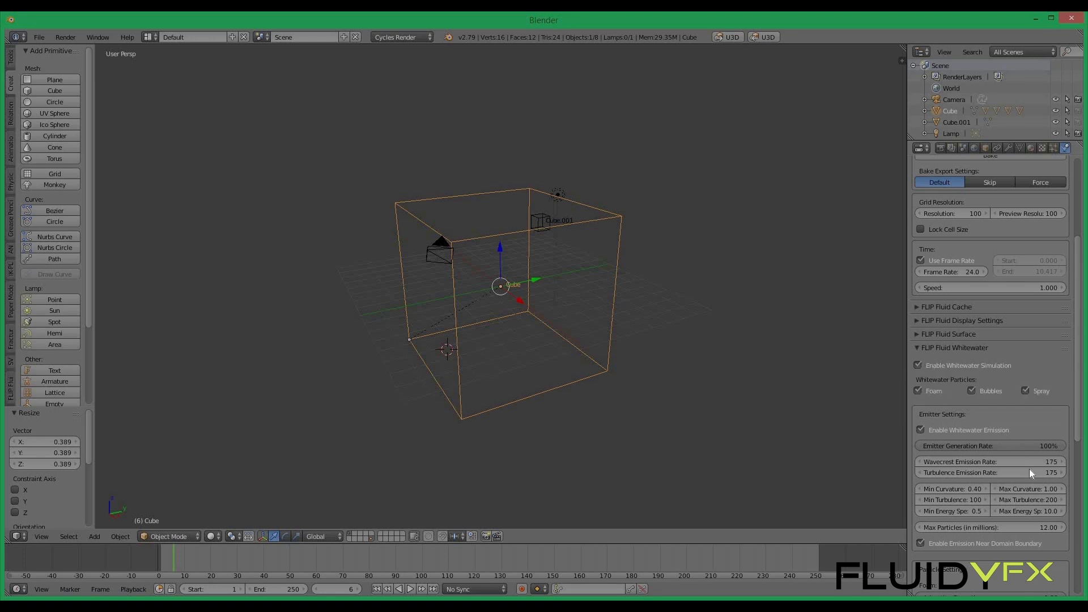
pyautogui.click(917, 348)
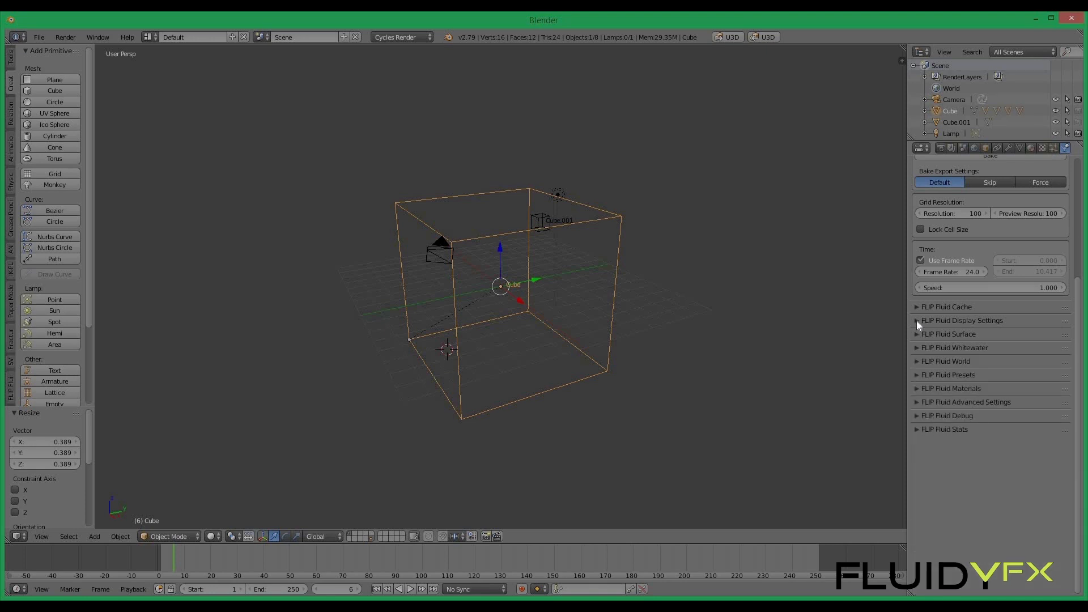
# Set both the whitewater display settings mode and the particle object settings mode to Spray Bubble Foam
pyautogui.click(916, 321)
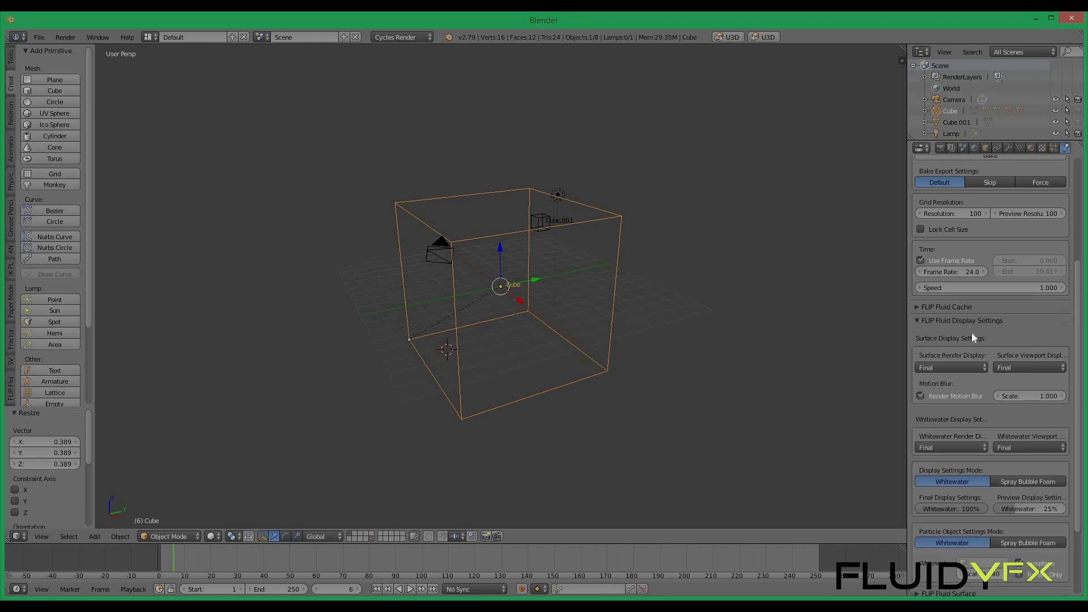
pyautogui.scroll(-5, 969, 336)
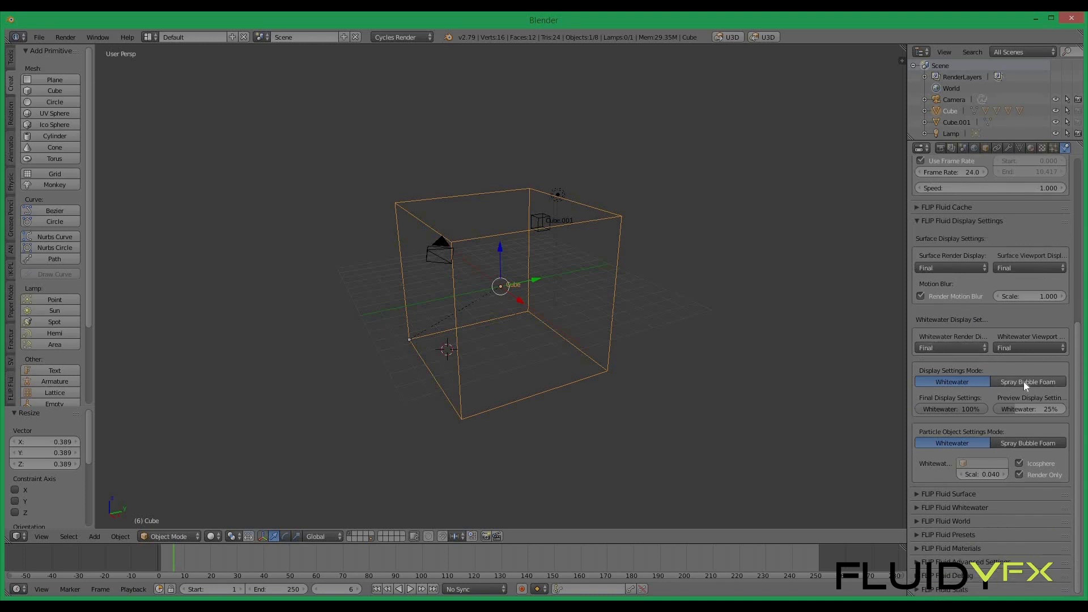
pyautogui.click(1024, 382)
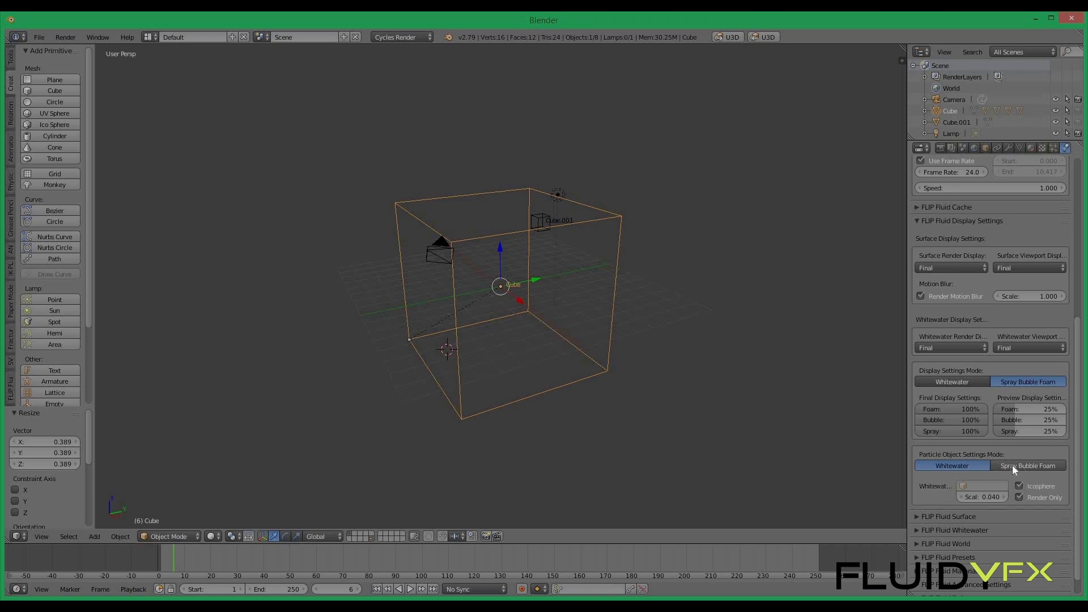
pyautogui.click(1019, 466)
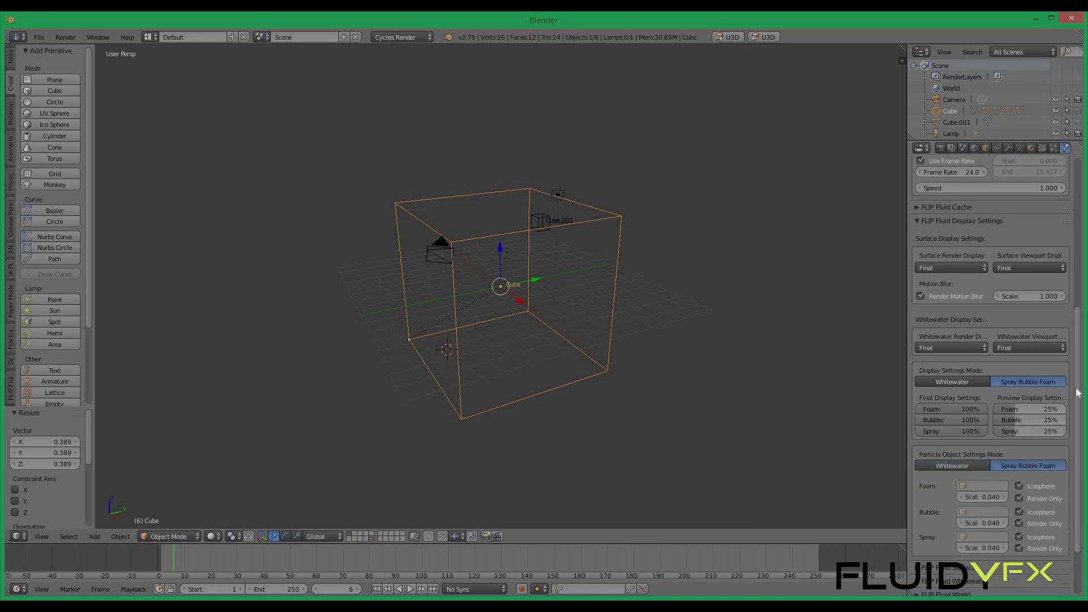
pyautogui.scroll(-3, 999, 432)
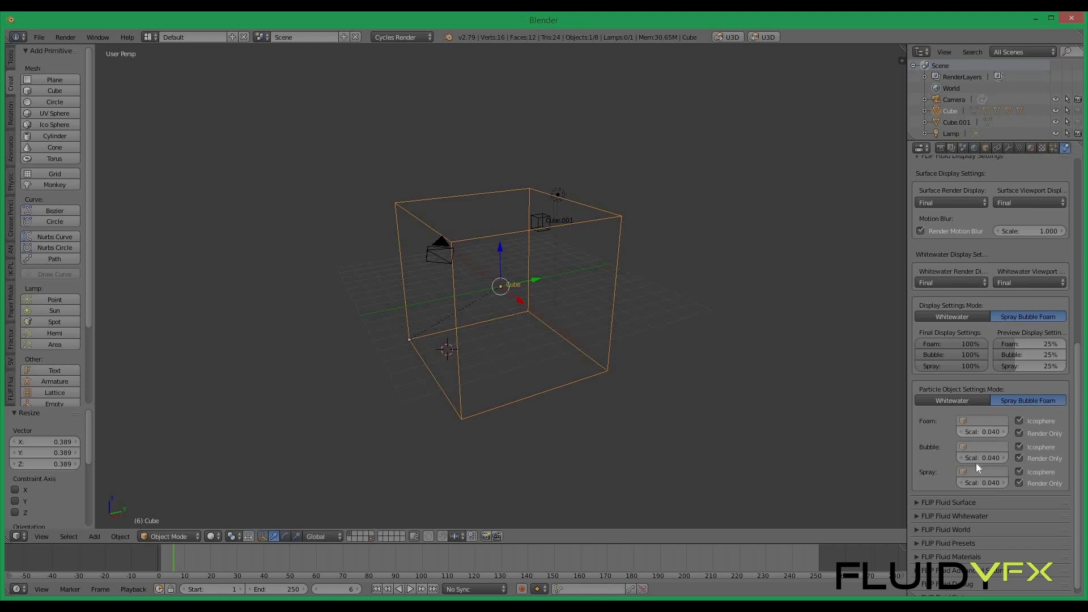
# Set the foam, bubble and spray particle scales to 0.001 each
pyautogui.click(984, 430)
pyautogui.press('BackSpace')
pyautogui.click(980, 460)
pyautogui.press('BackSpace')
pyautogui.click(986, 485)
pyautogui.press('BackSpace')
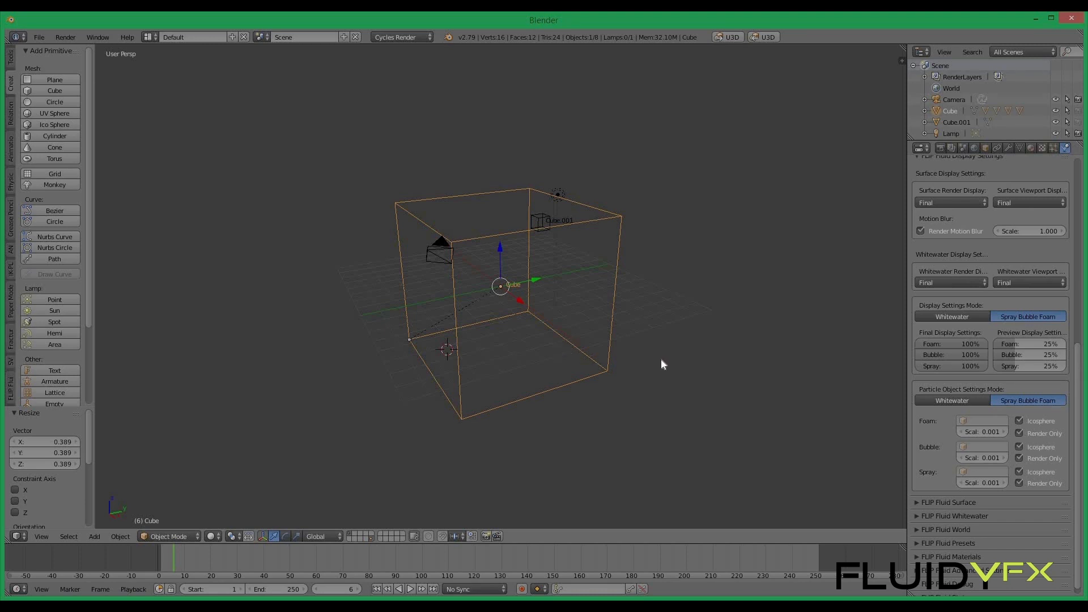
pyautogui.click(1020, 434)
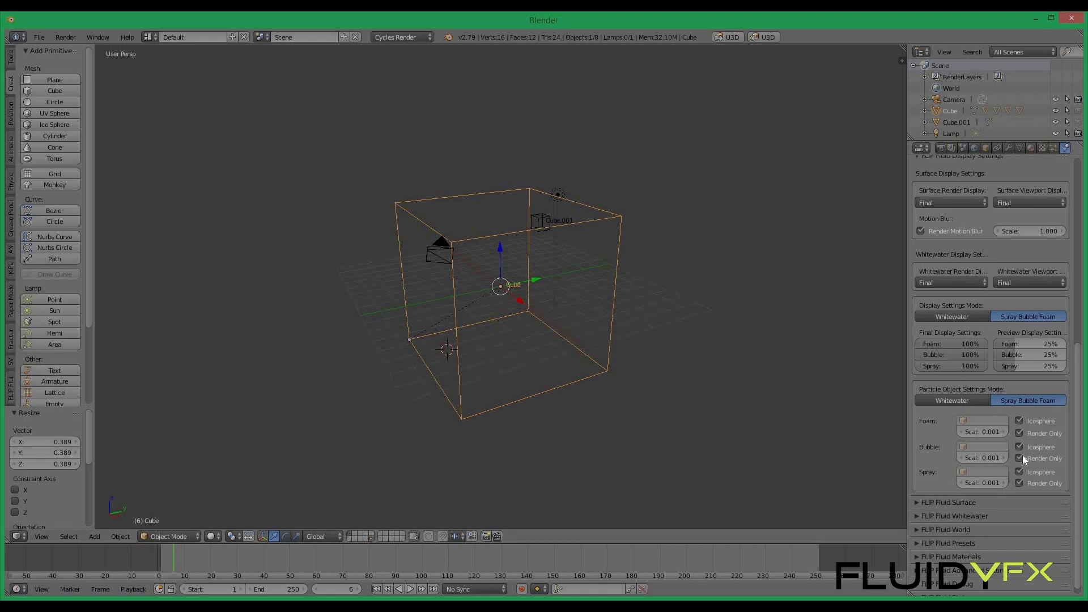
pyautogui.click(1020, 484)
pyautogui.click(1019, 484)
pyautogui.click(1020, 433)
pyautogui.moveTo(528, 348); pyautogui.dragTo(553, 345, button='middle')
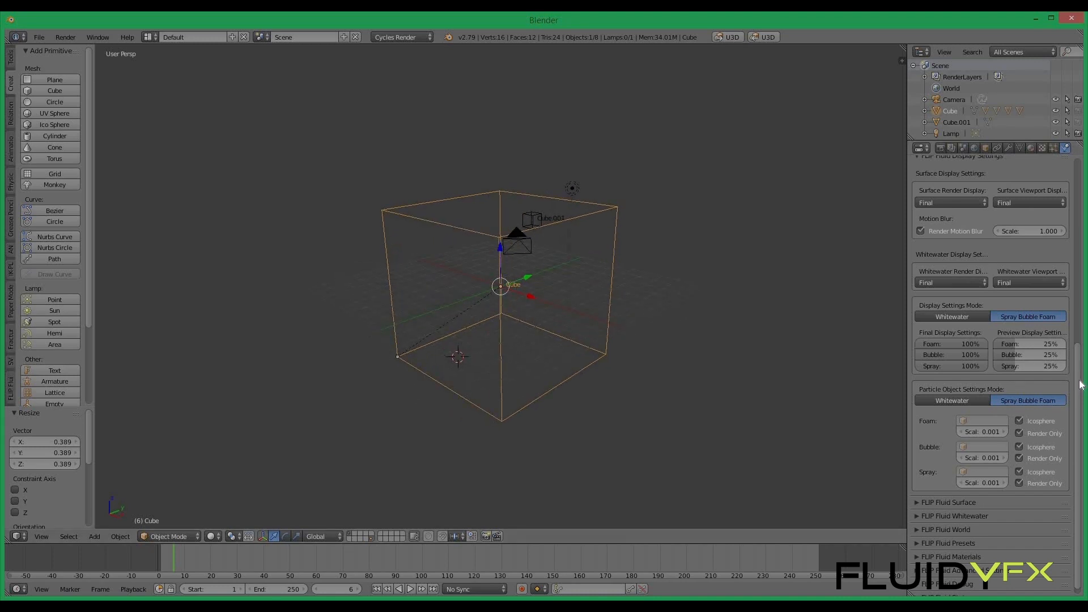
# Collapse the domain's display settings and bake the fluid simulation with whitewater enabled
pyautogui.scroll(7, 928, 294)
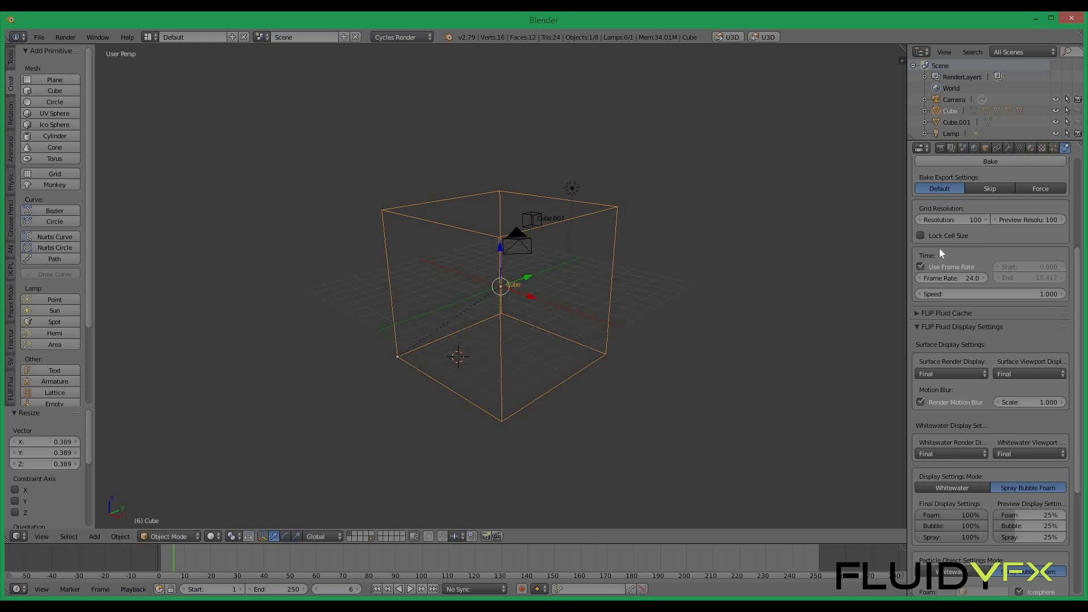
pyautogui.scroll(6, 944, 252)
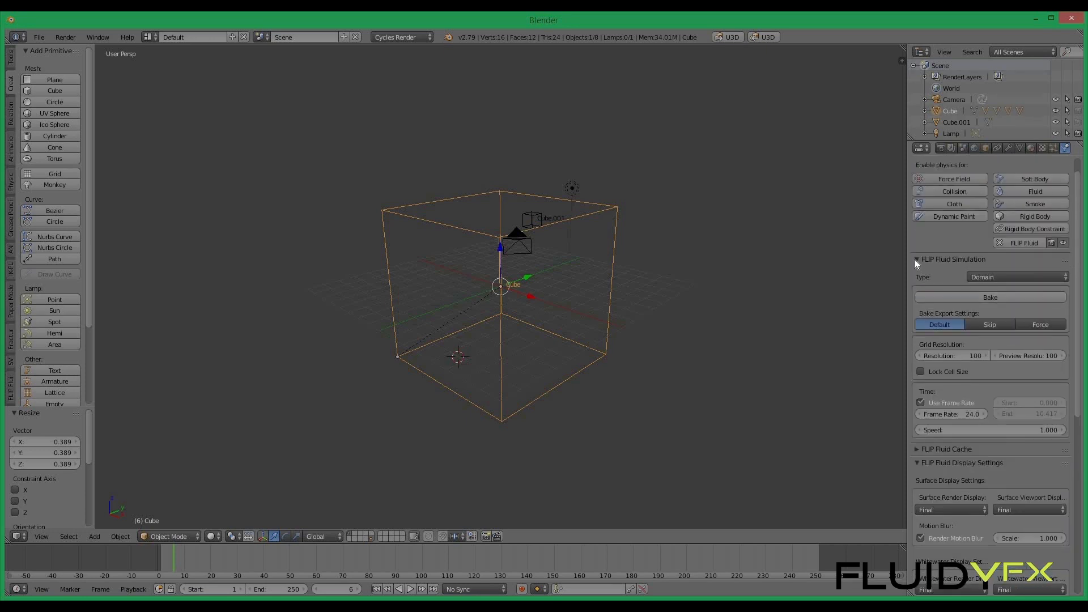
pyautogui.click(917, 260)
pyautogui.click(918, 286)
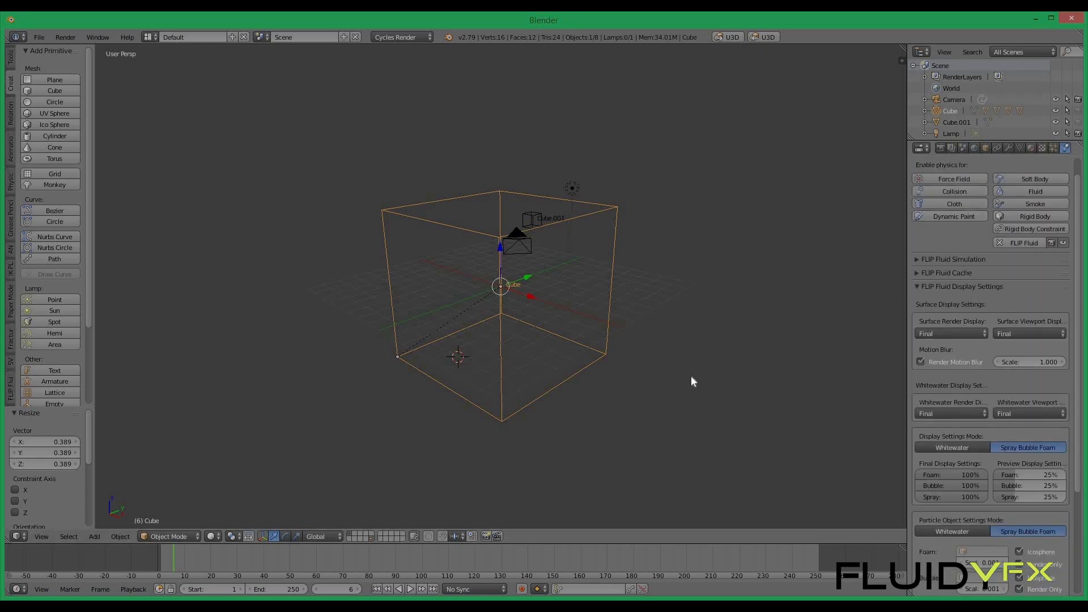
pyautogui.moveTo(746, 338); pyautogui.dragTo(751, 332, button='middle')
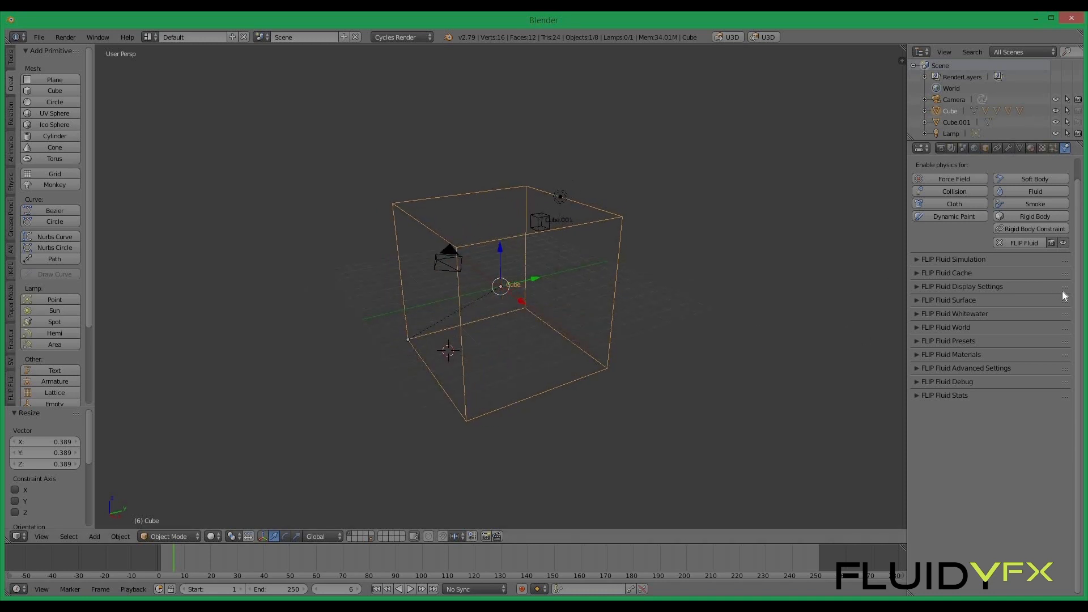
pyautogui.scroll(2, 1072, 258)
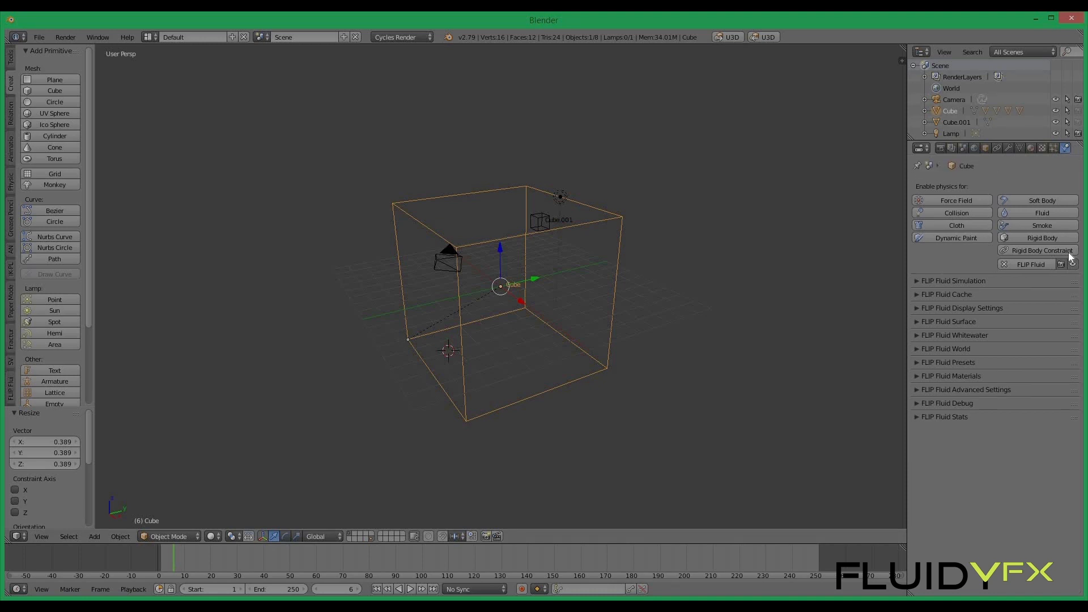
pyautogui.click(917, 284)
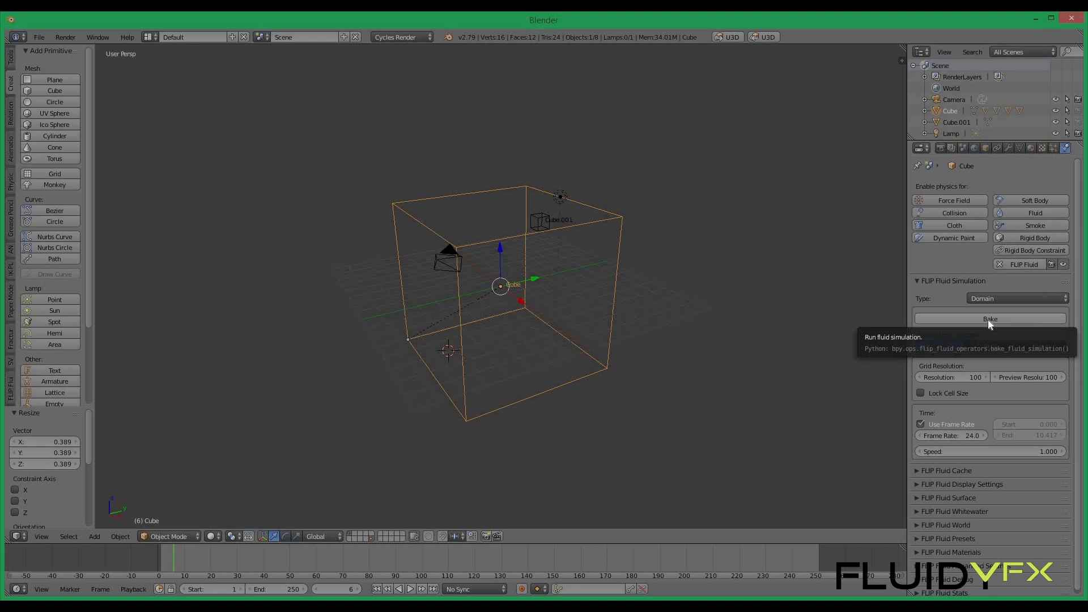
pyautogui.click(989, 319)
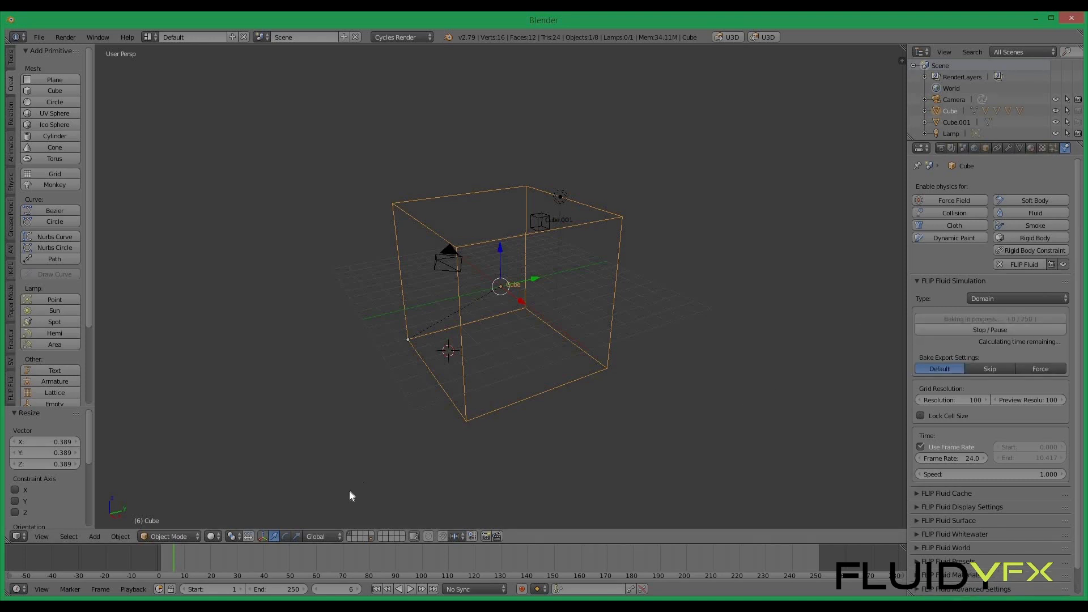
# Play and scrub the baked frames to examine the whitewater, selecting the spray particles and stopping at frame 30
pyautogui.hotkey('alt', 'a')
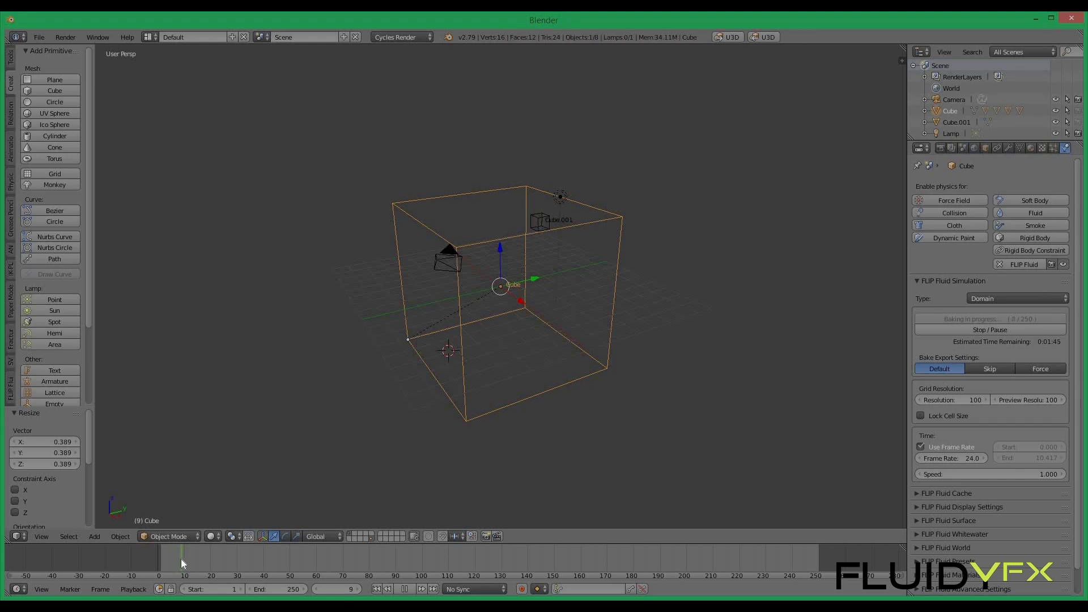
pyautogui.hotkey('alt', 'a')
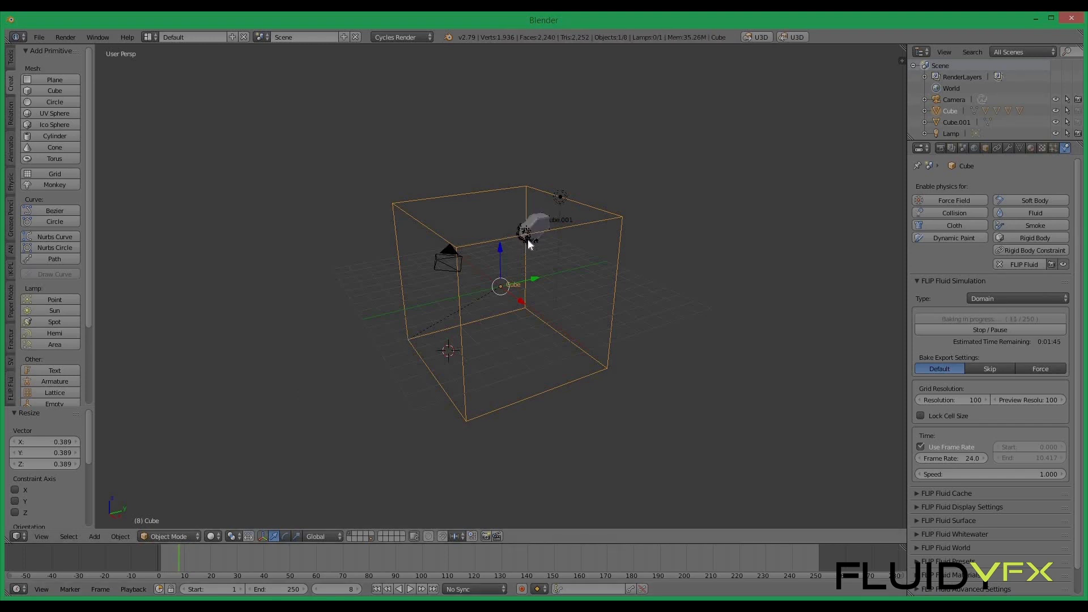
pyautogui.rightClick(528, 242)
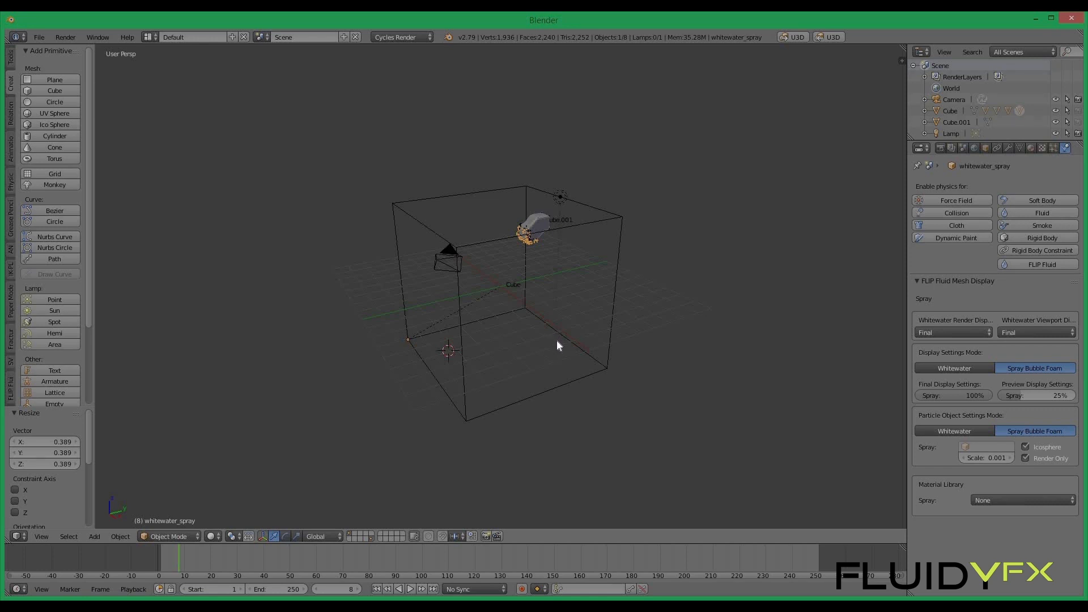
pyautogui.hotkey('alt', 'a')
pyautogui.moveTo(272, 560); pyautogui.dragTo(237, 559)
pyautogui.hotkey('alt', 'a')
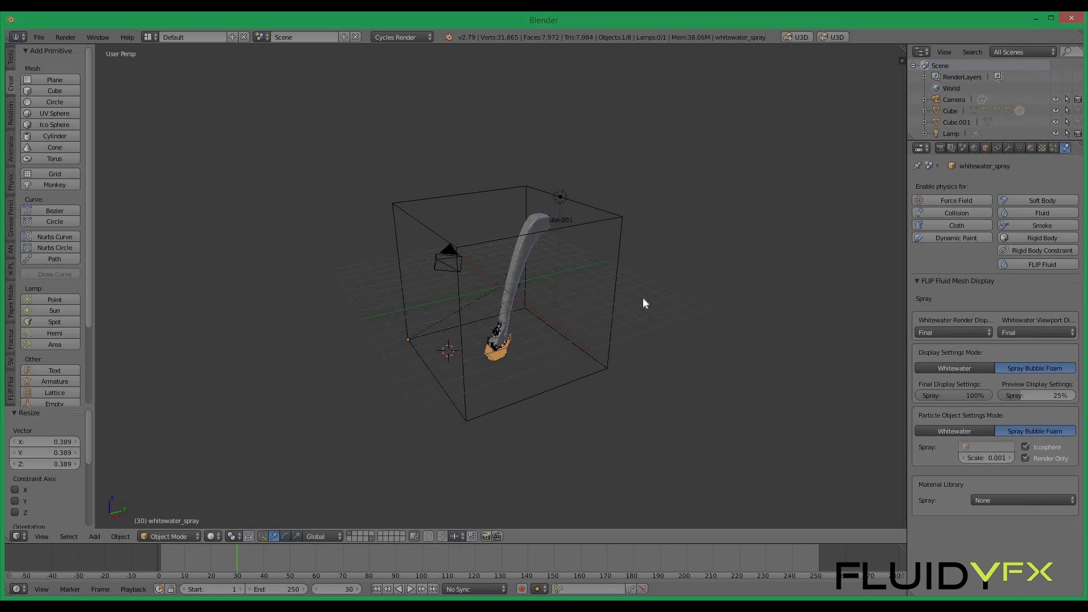
# Choose Cycles Render as the scene's render engine
pyautogui.click(406, 36)
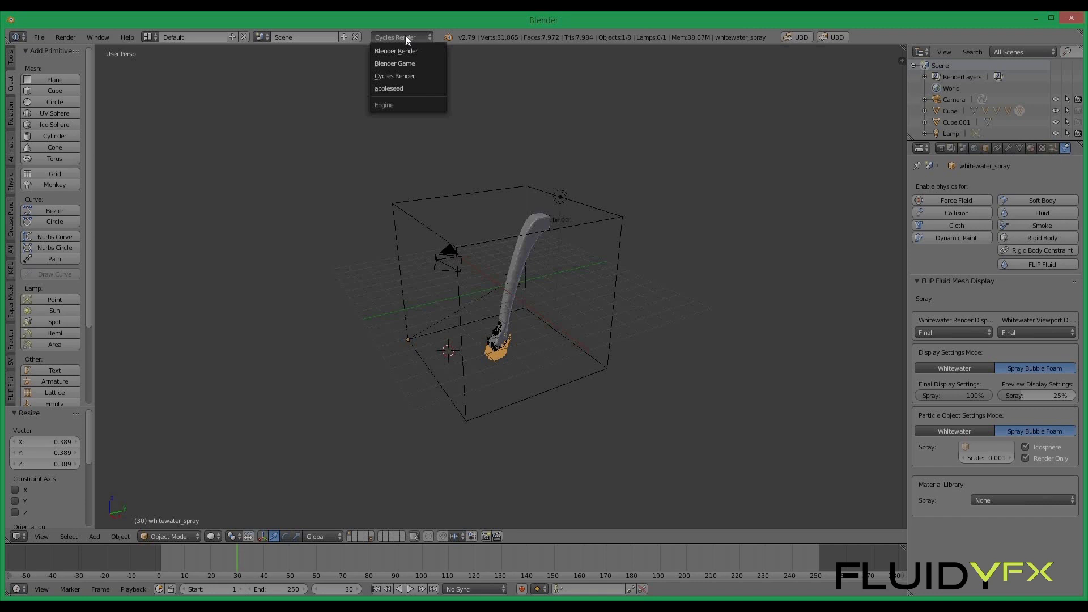
pyautogui.click(416, 78)
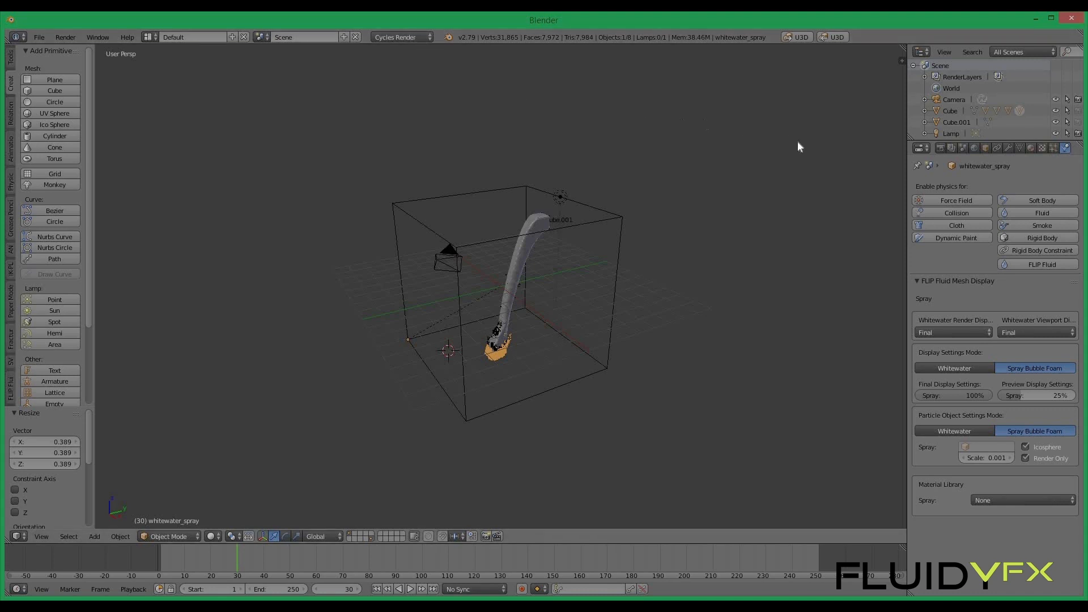
# Darken the world's surface color to black
pyautogui.click(973, 148)
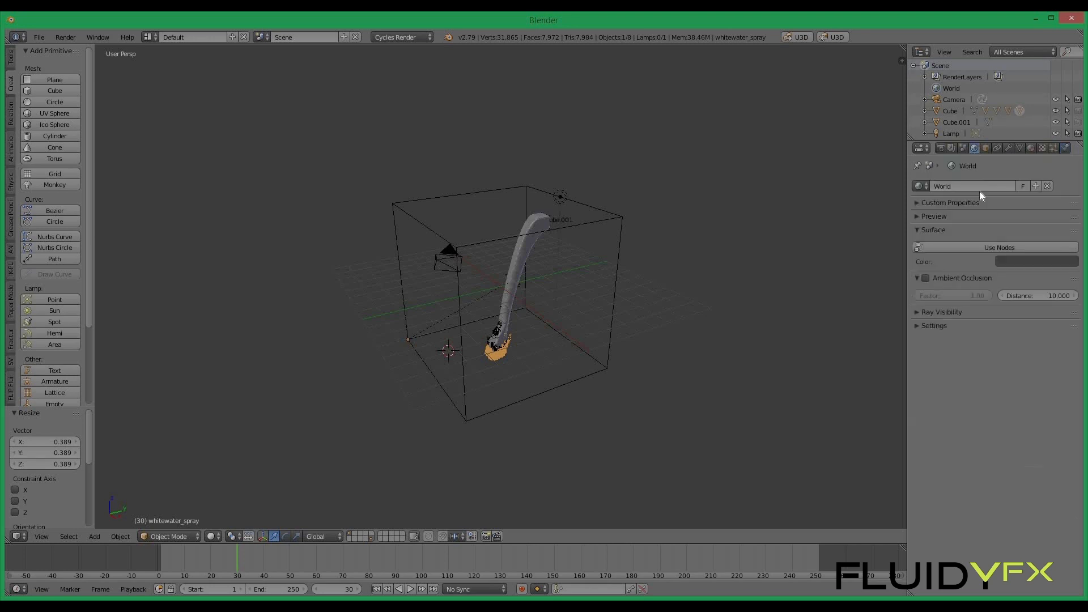
pyautogui.click(1015, 260)
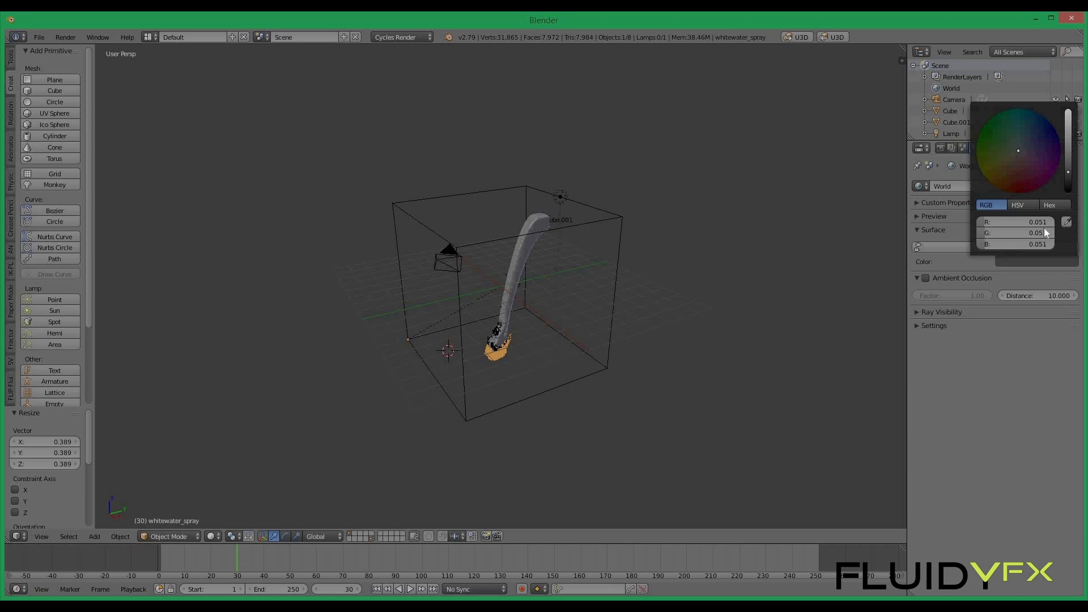
pyautogui.moveTo(1072, 176); pyautogui.dragTo(1069, 199)
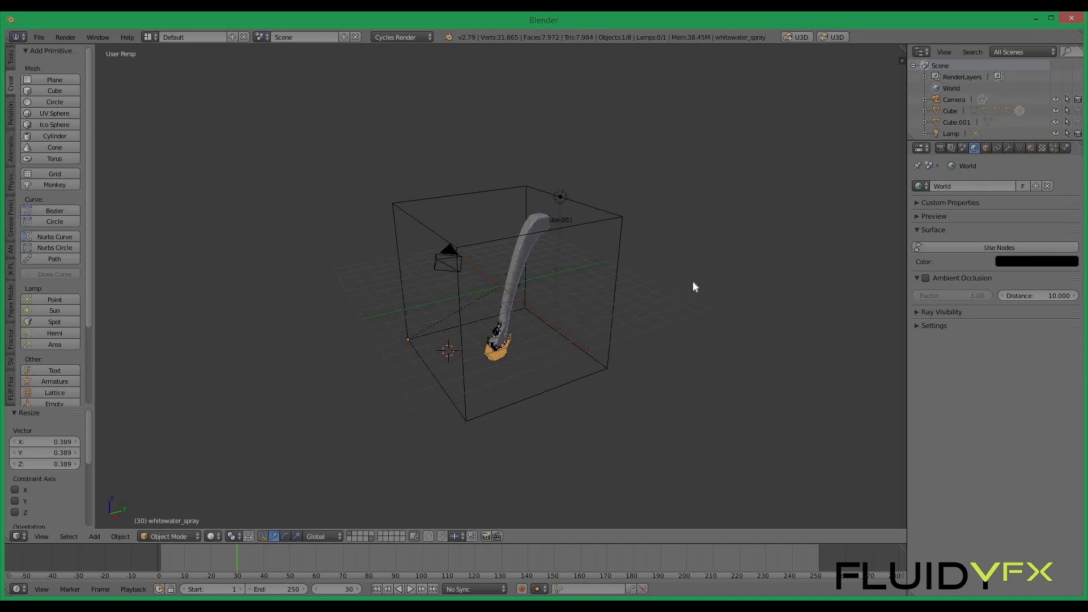
pyautogui.click(1065, 148)
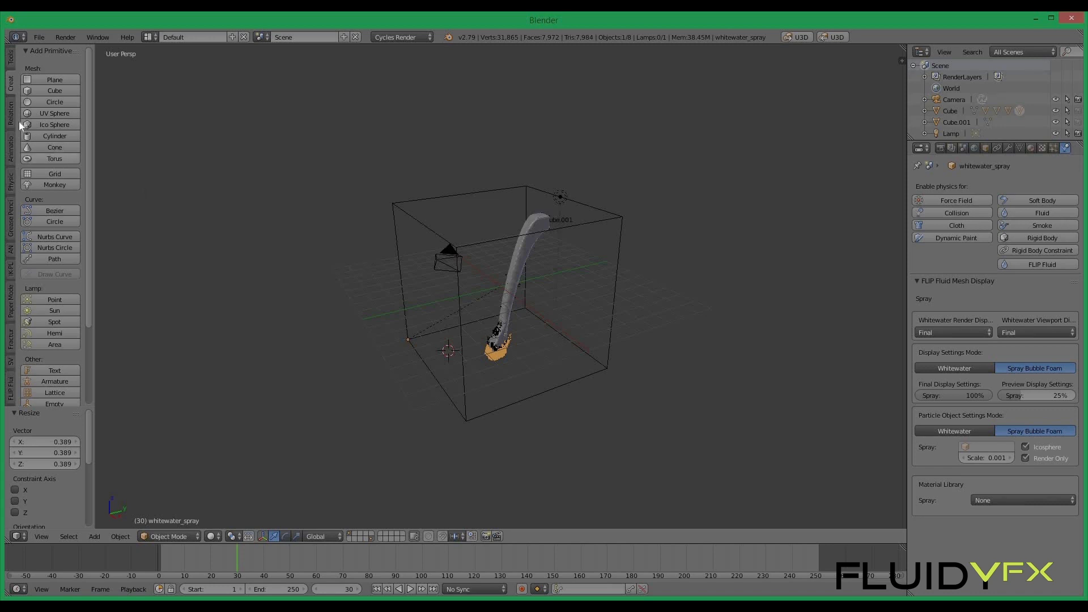
# Add a monkey mesh and move it along negative Y, about 6.7 and another 10.8 units, well outside the domain
pyautogui.click(63, 188)
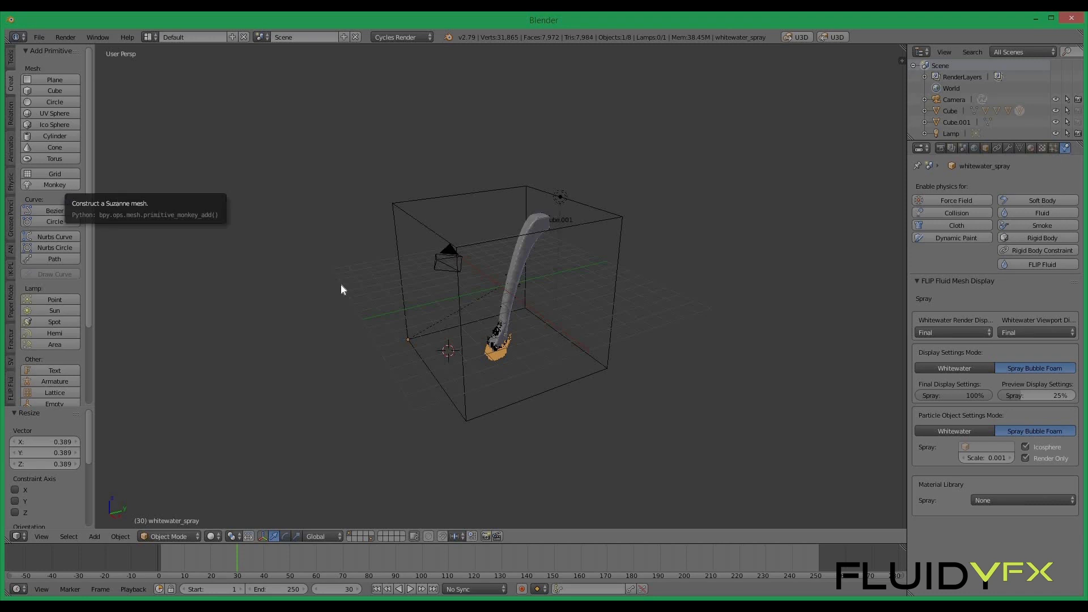
pyautogui.press('g')
pyautogui.press('y')
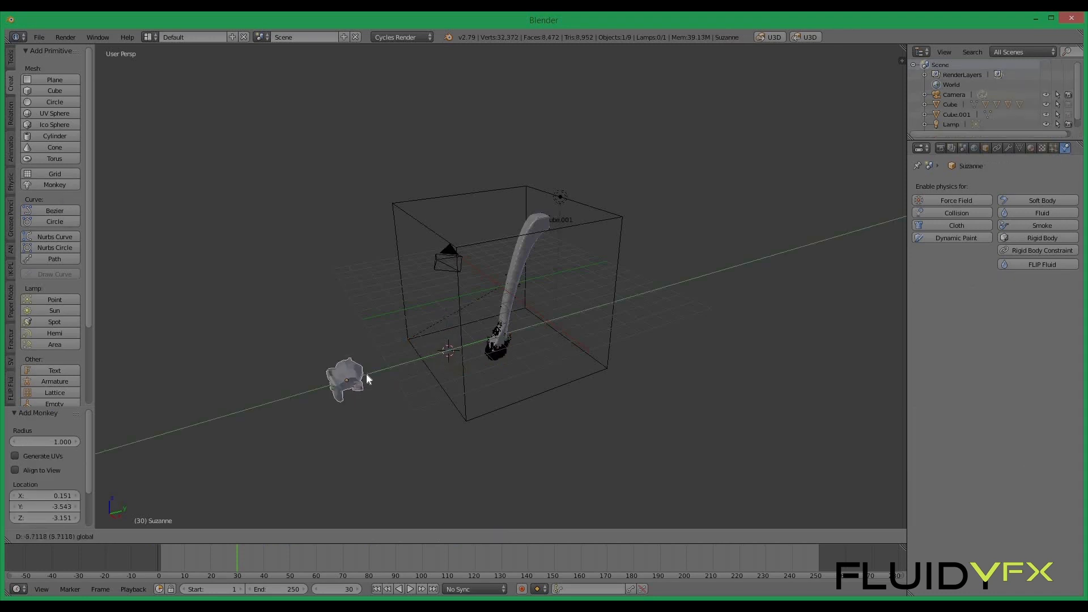
pyautogui.click(404, 371)
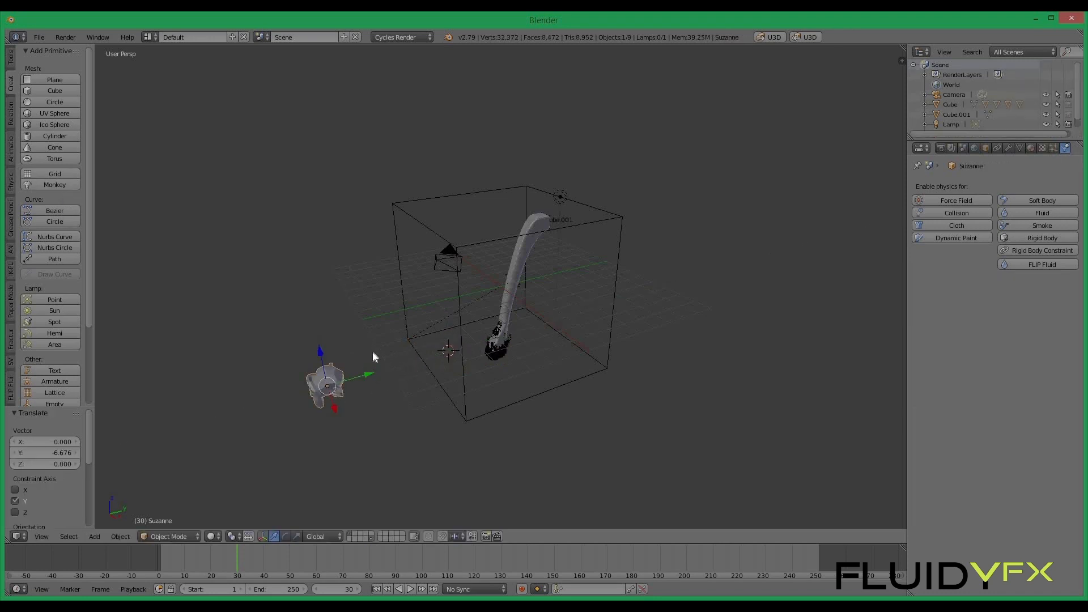
pyautogui.scroll(-2, 372, 352)
pyautogui.press('g')
pyautogui.press('y')
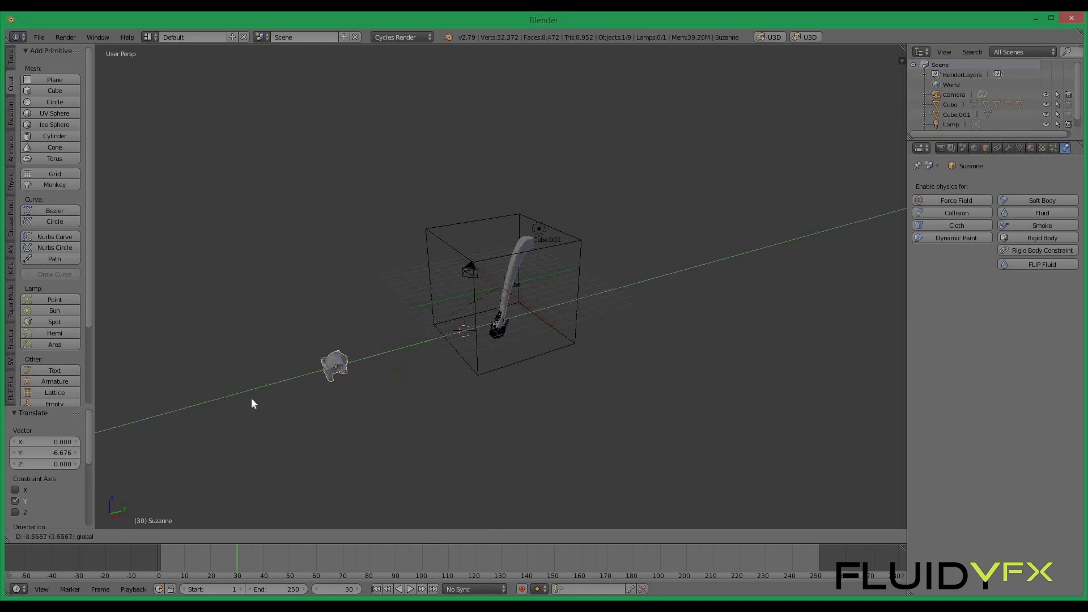
pyautogui.click(255, 411)
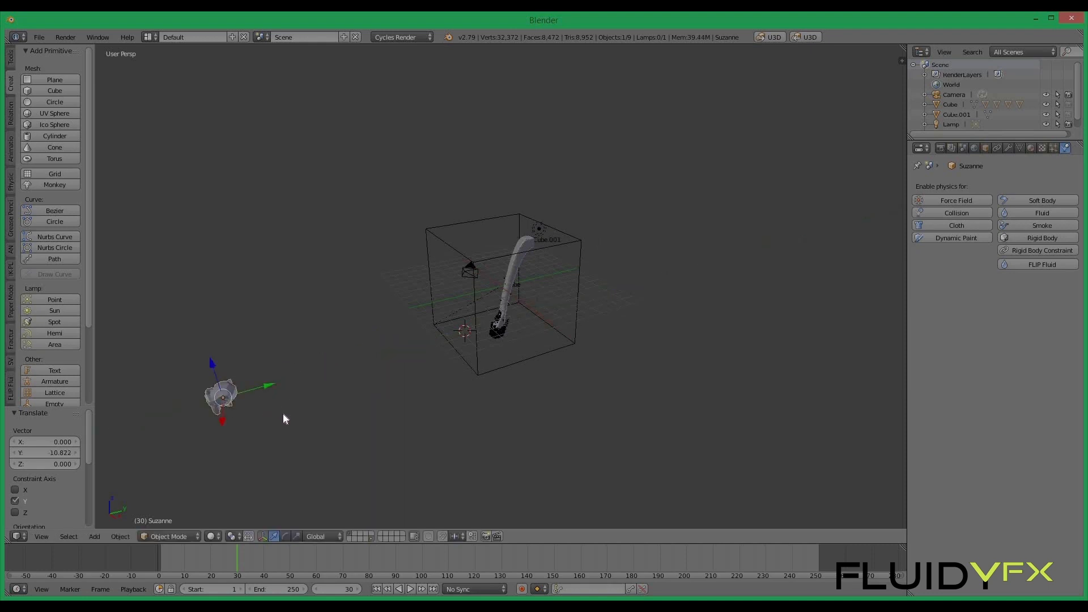
# Create a new material on the monkey with an Emission surface and a yellow color
pyautogui.click(1032, 146)
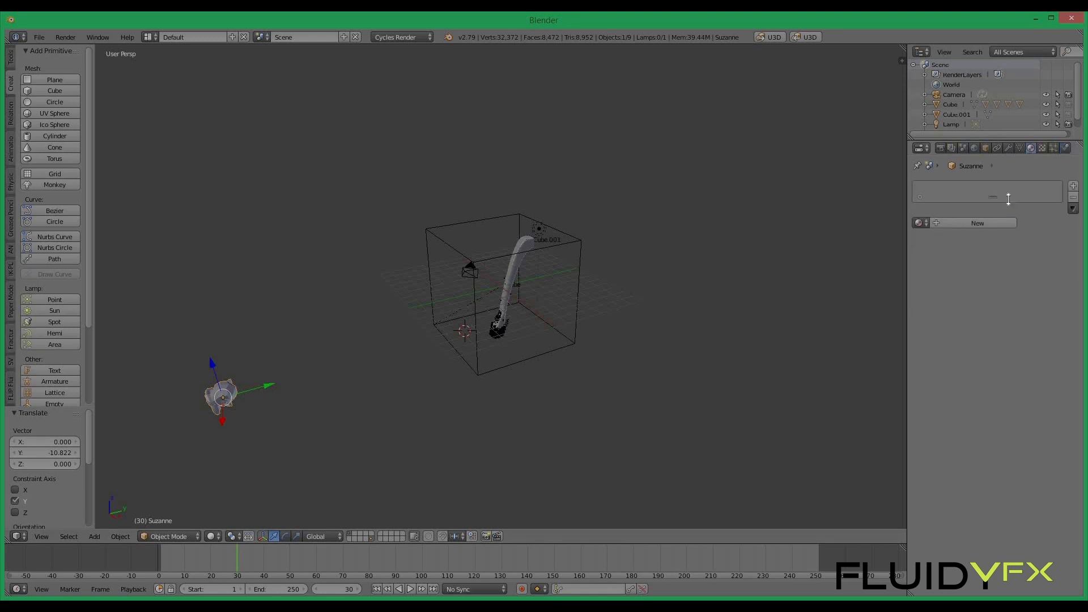
pyautogui.click(965, 225)
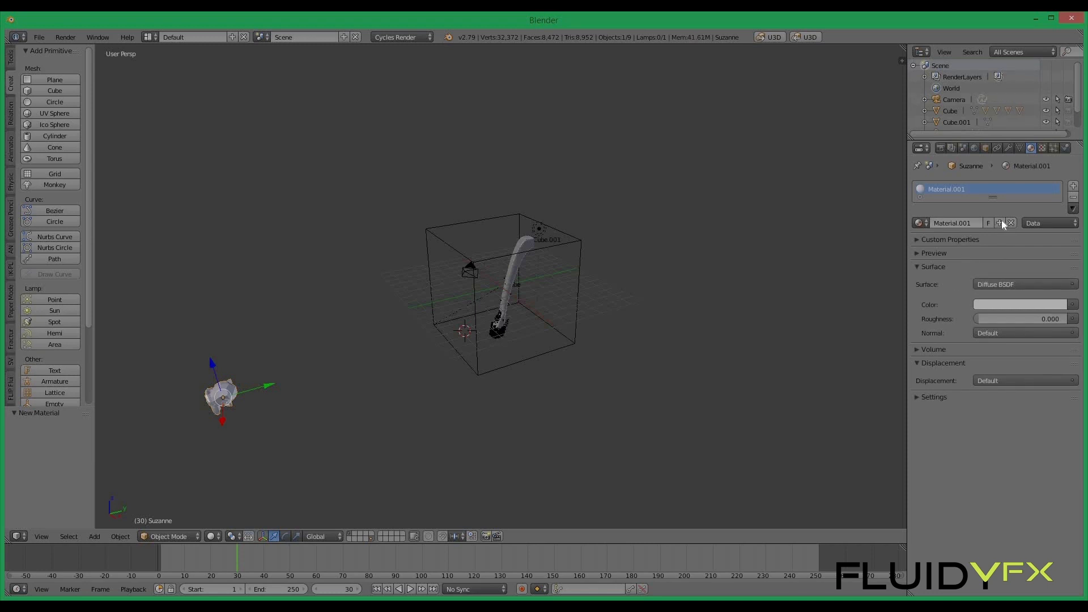
pyautogui.click(997, 285)
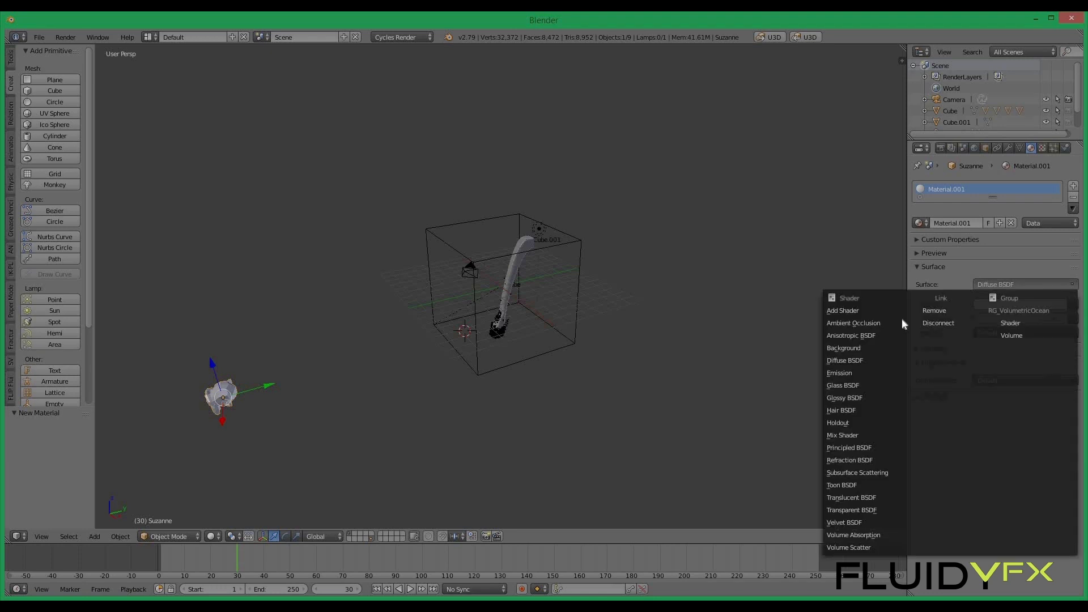
pyautogui.click(866, 372)
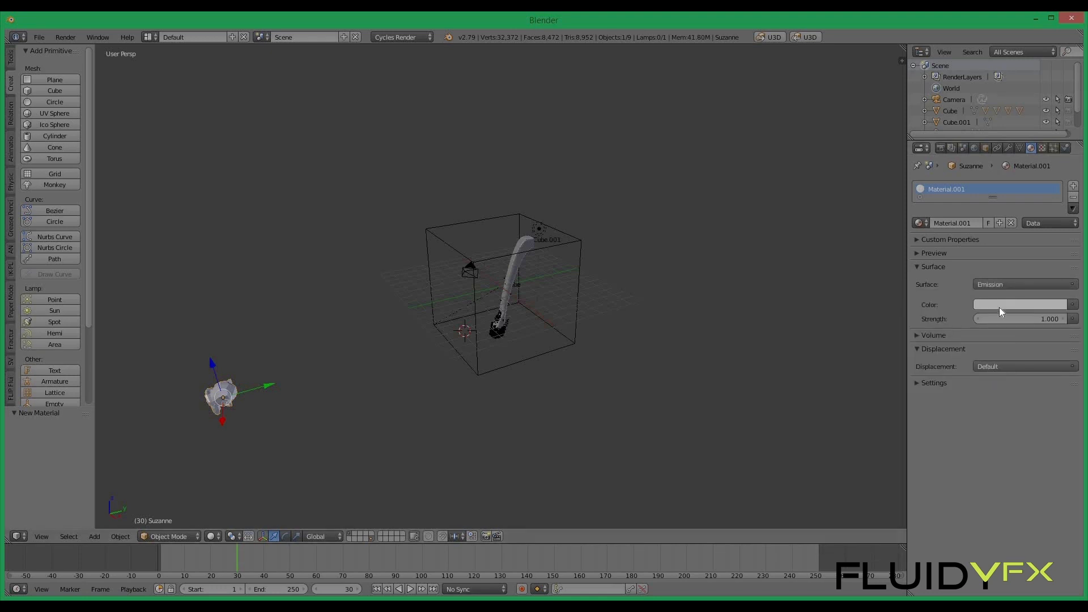
pyautogui.click(998, 310)
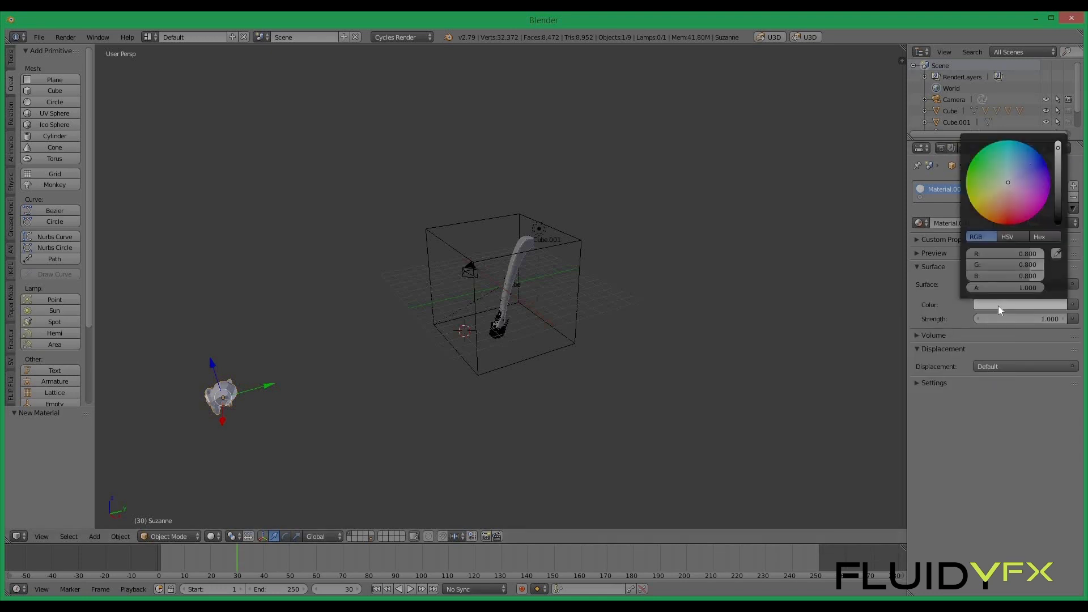
pyautogui.click(981, 200)
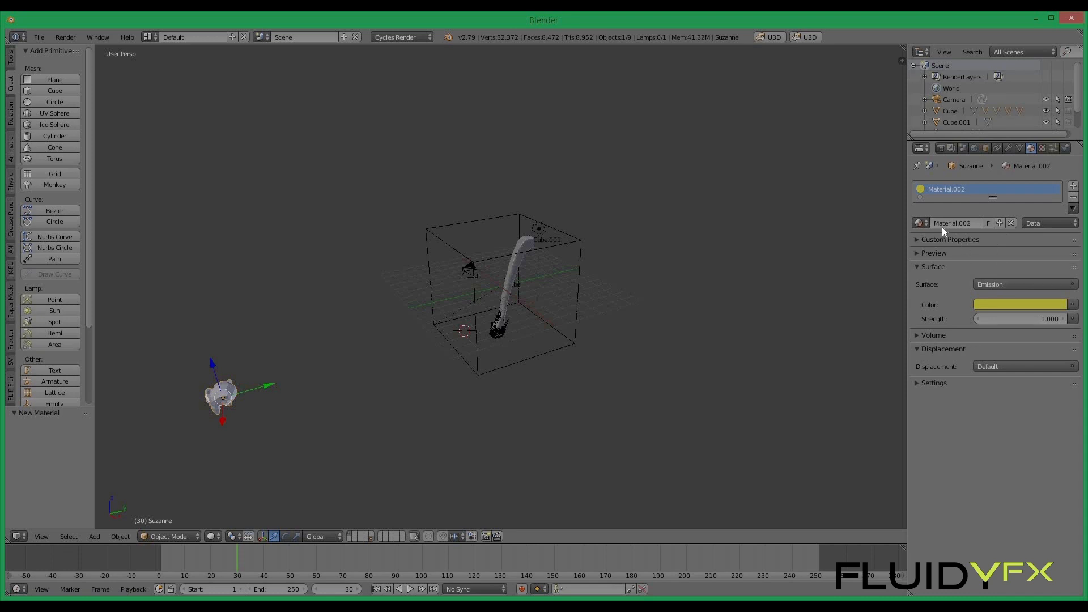
# Recolor the monkey's emission material green, and make further copies colored cyan and blue
pyautogui.click(992, 304)
pyautogui.moveTo(980, 200); pyautogui.dragTo(987, 158)
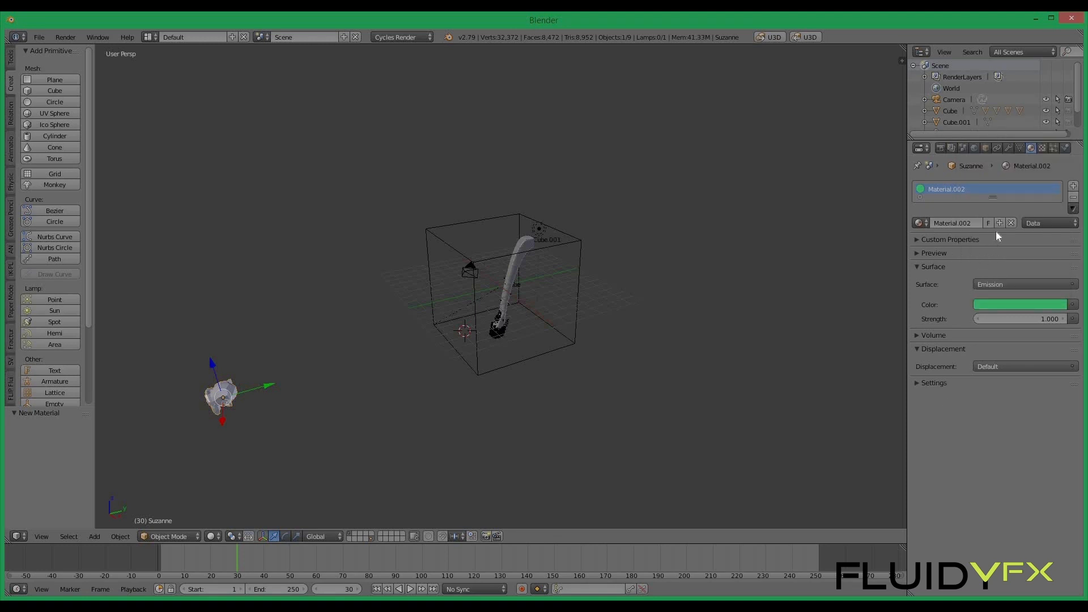
pyautogui.click(1013, 305)
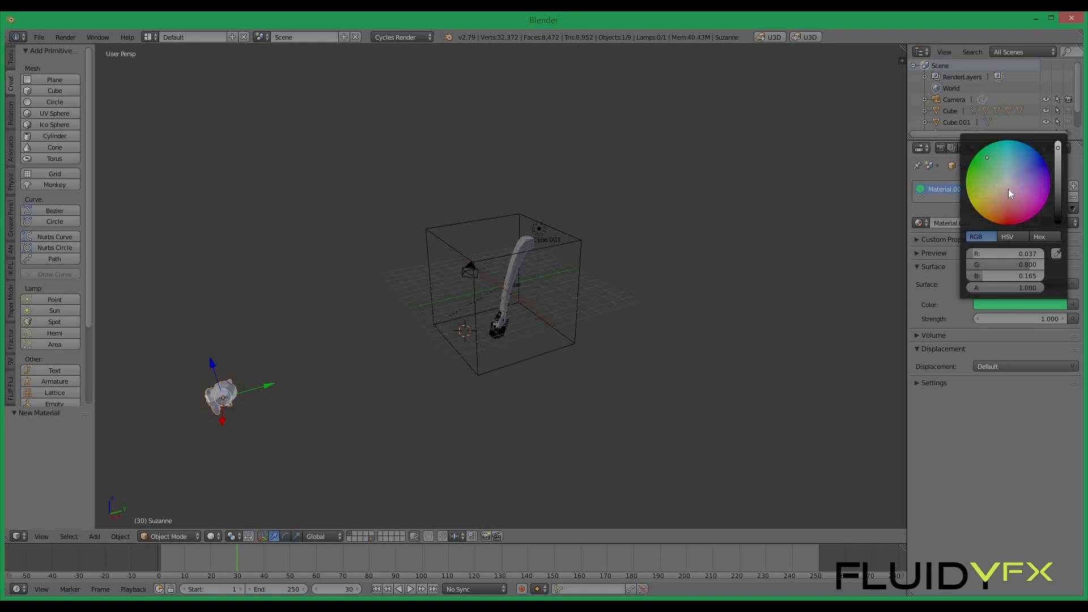
pyautogui.click(1013, 151)
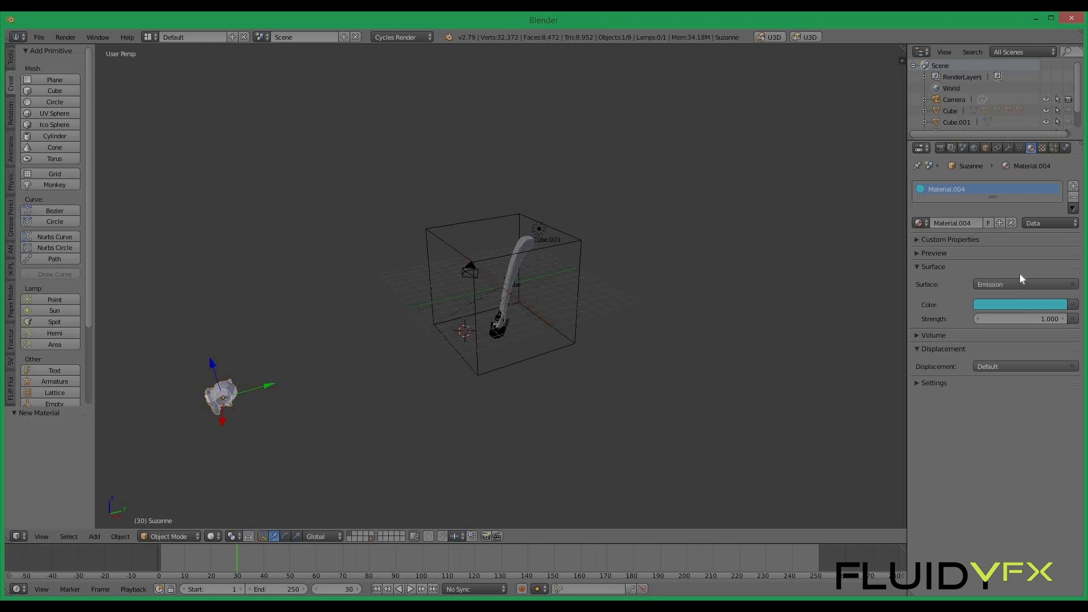
pyautogui.click(1019, 305)
pyautogui.click(1026, 165)
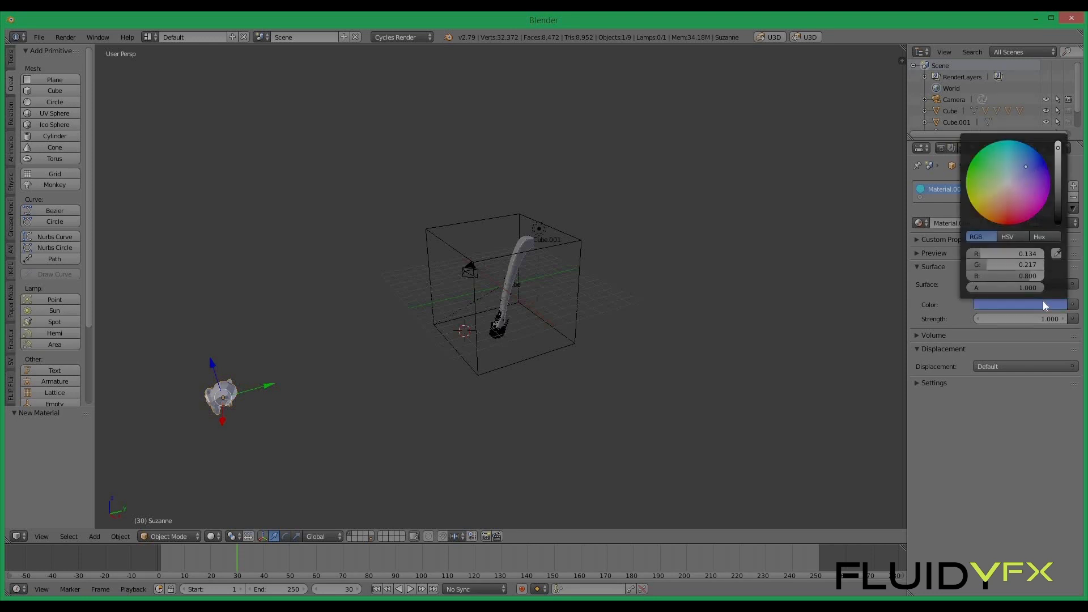
# Make more copies of the emission material in magenta and salmon red, recolor the last one light green, and browse the material list
pyautogui.click(1000, 223)
pyautogui.click(1016, 304)
pyautogui.click(1029, 198)
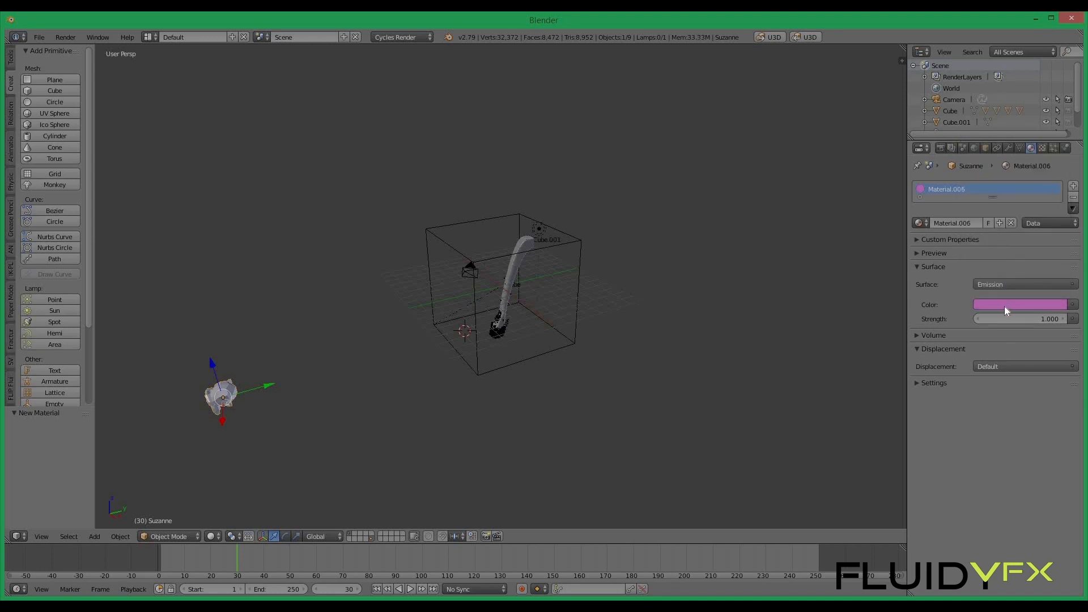
pyautogui.click(1006, 307)
pyautogui.click(1006, 202)
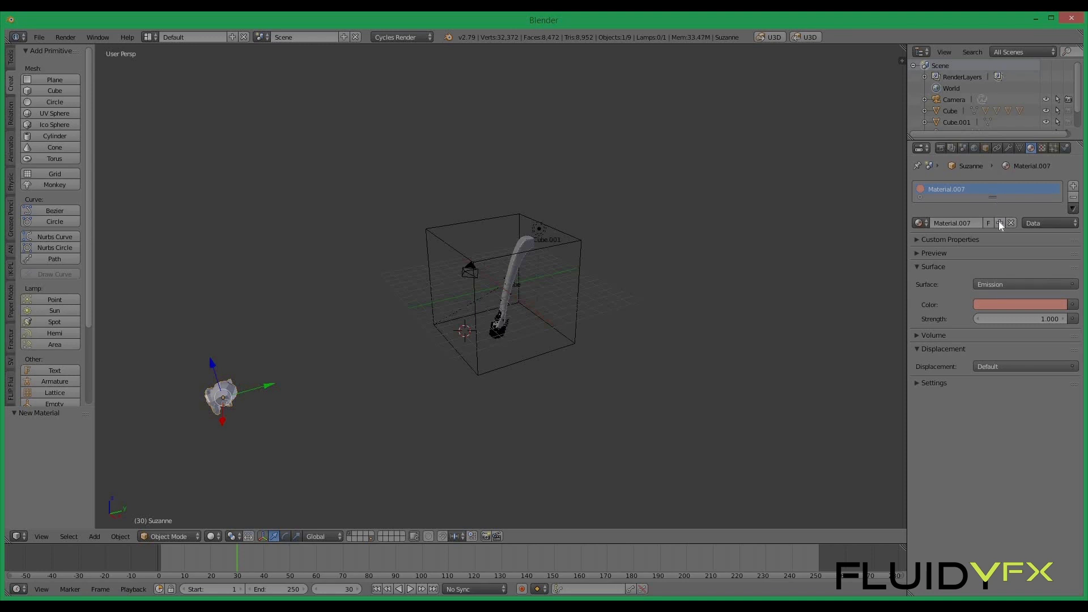
pyautogui.click(1003, 301)
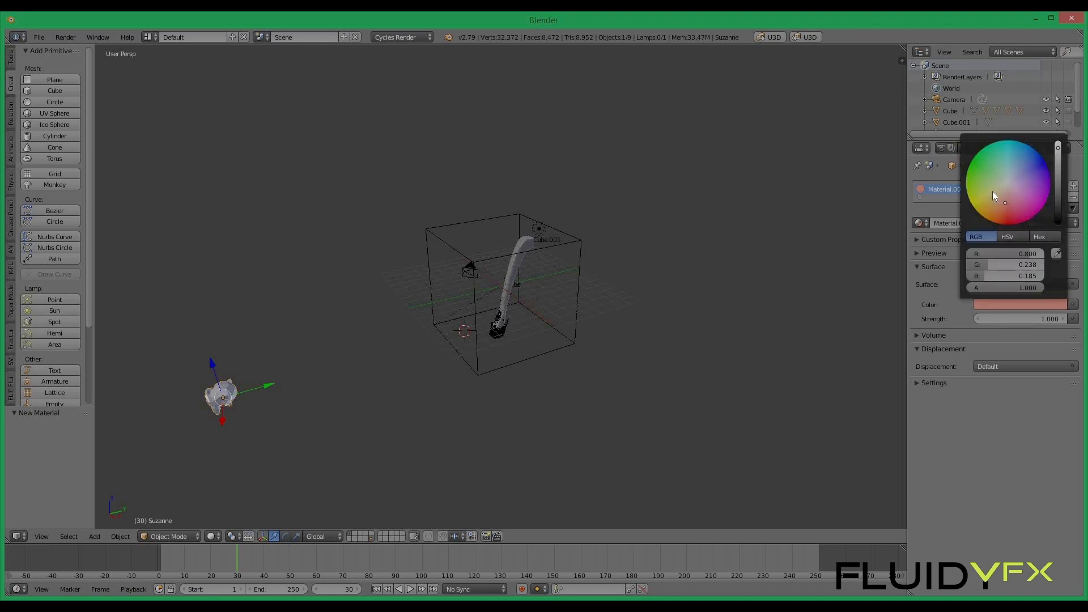
pyautogui.moveTo(1005, 202); pyautogui.dragTo(995, 173)
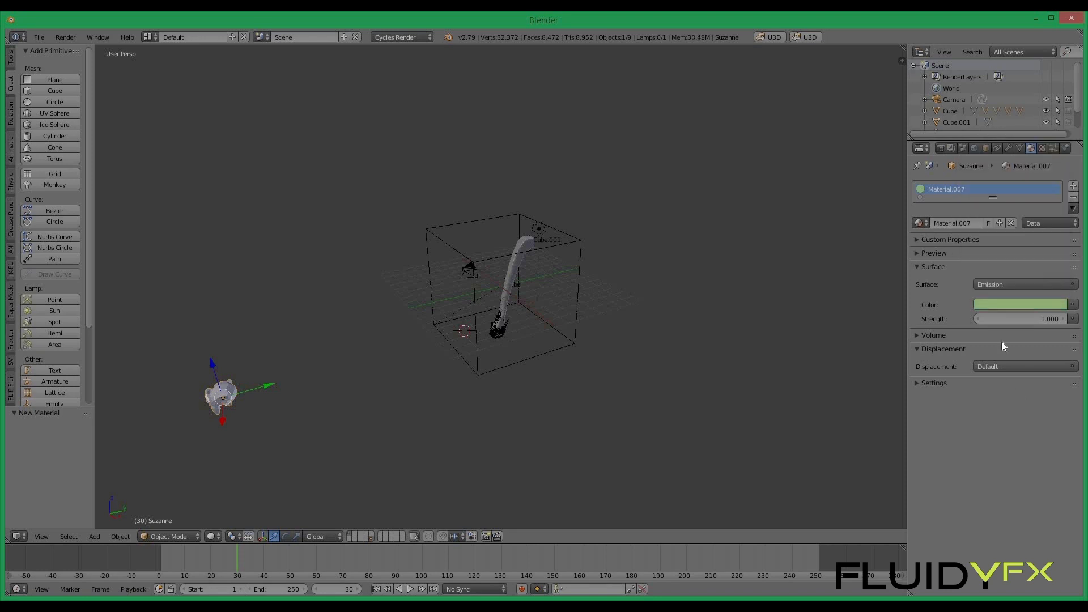
pyautogui.click(923, 223)
# Enlarge the scene outliner and hide the monkey from both the viewport and the render
pyautogui.moveTo(264, 395)
pyautogui.mouseDown(button='middle')
pyautogui.moveTo(263, 383)
pyautogui.moveTo(265, 408)
pyautogui.mouseUp(button='middle')
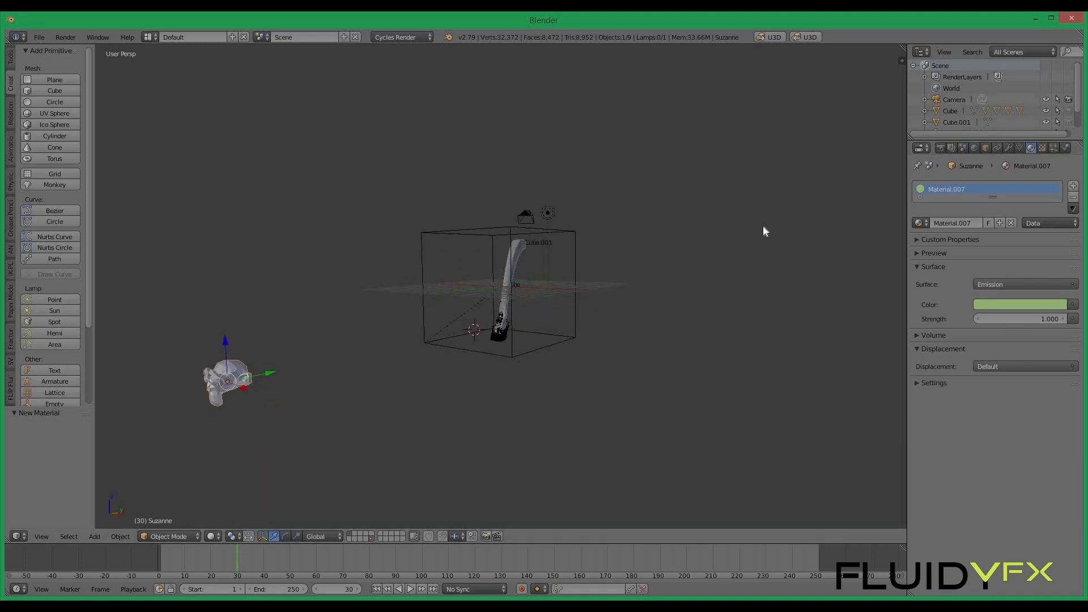
pyautogui.moveTo(943, 139); pyautogui.dragTo(946, 202)
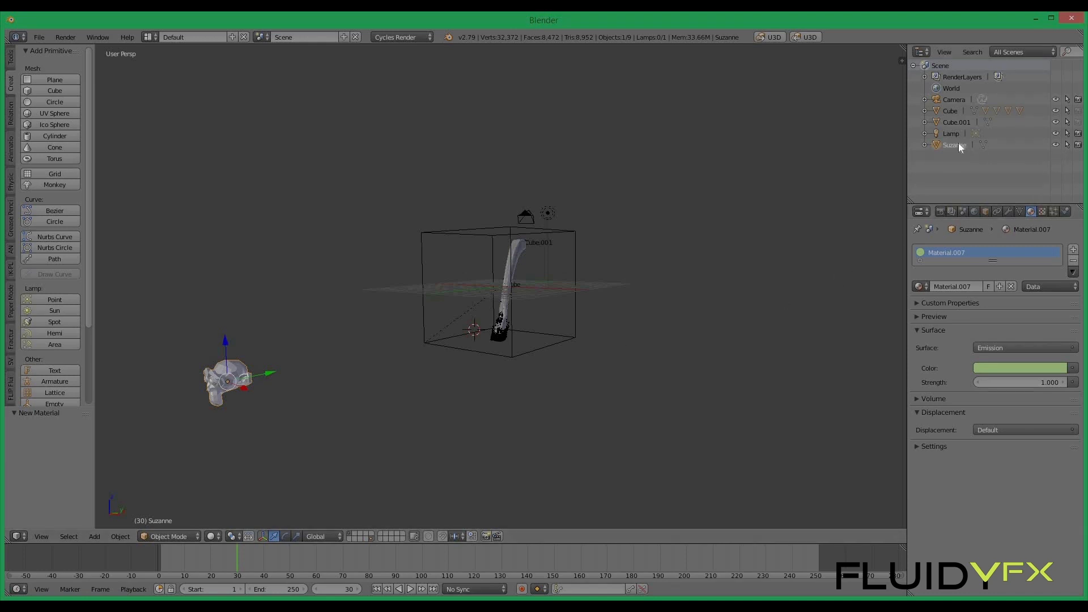
pyautogui.click(1055, 145)
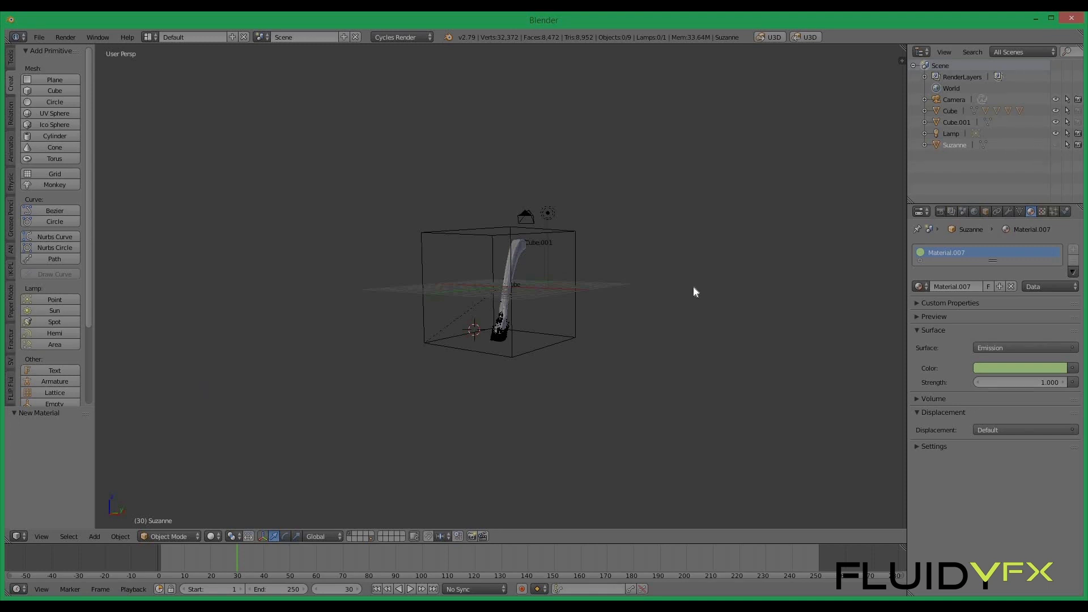
pyautogui.click(1079, 146)
# Add a plane and move it about 1.3 units down along Z to the bottom of the domain
pyautogui.click(57, 80)
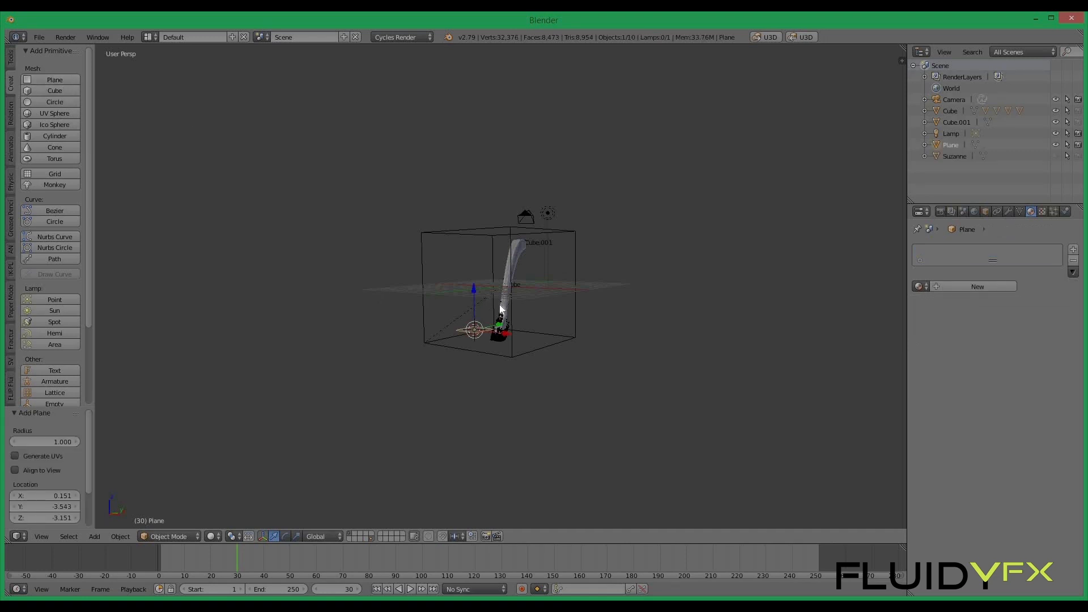
pyautogui.moveTo(488, 318); pyautogui.dragTo(464, 290, button='middle')
pyautogui.press('g')
pyautogui.press('z')
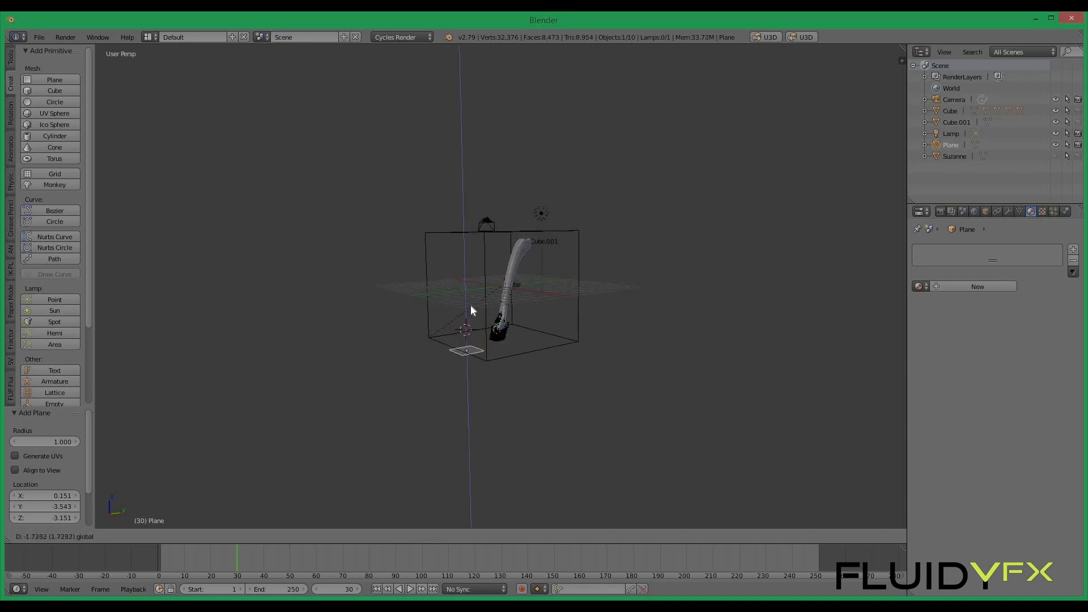
pyautogui.click(447, 342)
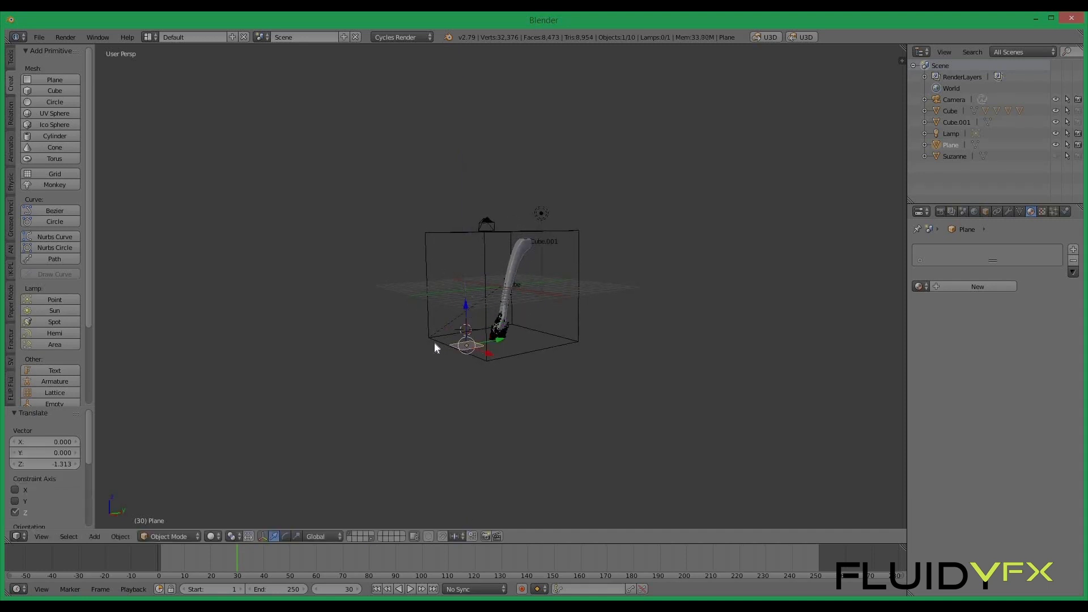
# Scale the plane up by about 26.7 as a large floor and nudge it down 0.016 along Z
pyautogui.press('s')
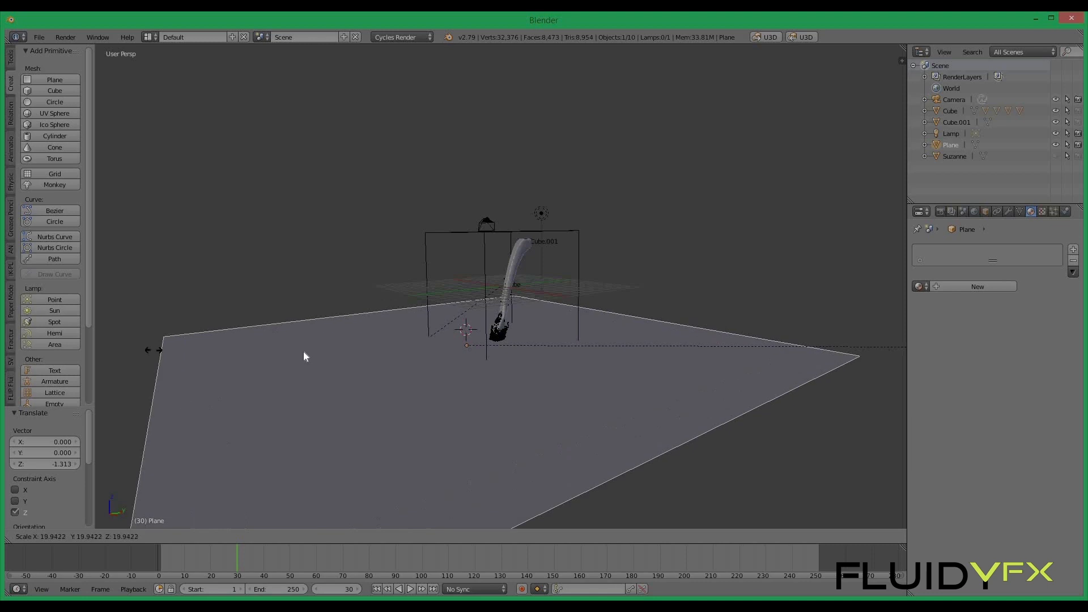
pyautogui.click(584, 363)
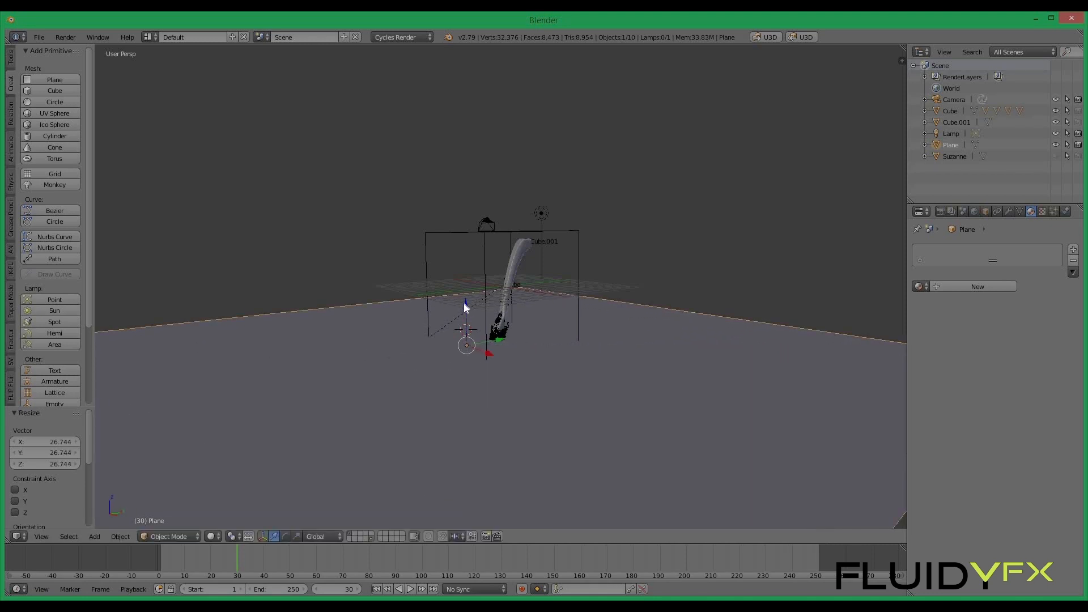
pyautogui.press('g')
pyautogui.press('z')
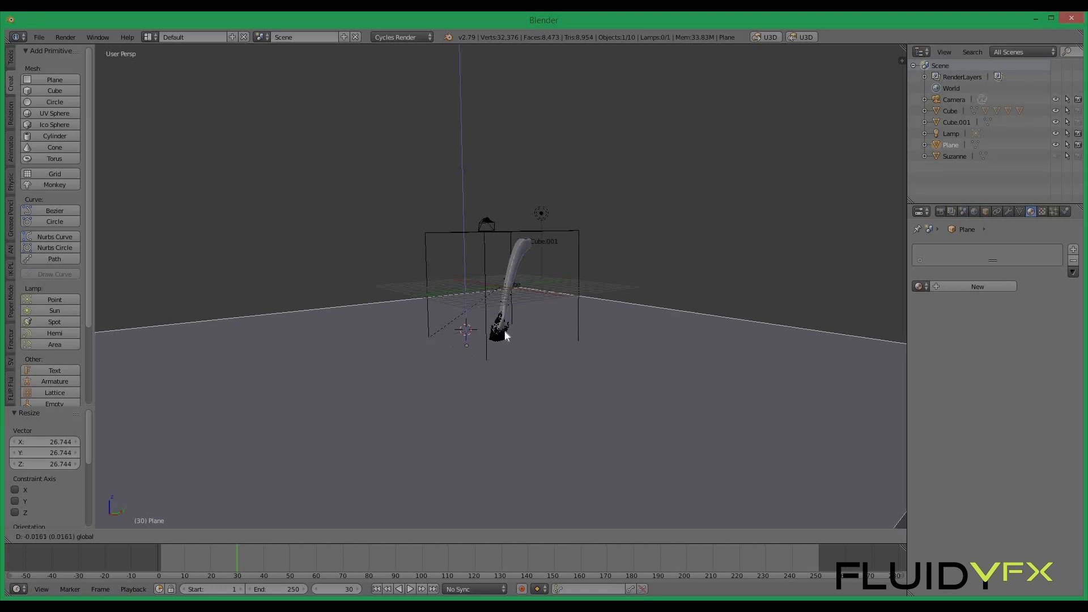
pyautogui.click(505, 330)
# Play the baked fluid animation and examine the splash above the floor plane
pyautogui.scroll(4, 502, 284)
pyautogui.keyDown('shift'); pyautogui.moveTo(501, 284); pyautogui.dragTo(332, 482, button='middle'); pyautogui.keyUp('shift')
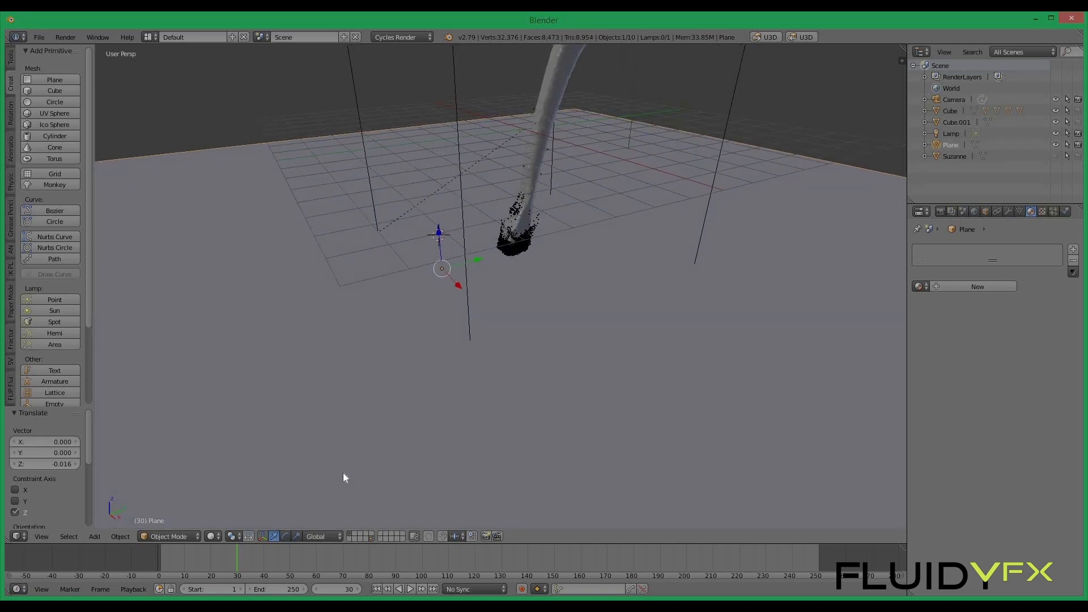
pyautogui.moveTo(451, 347); pyautogui.dragTo(360, 498, button='middle')
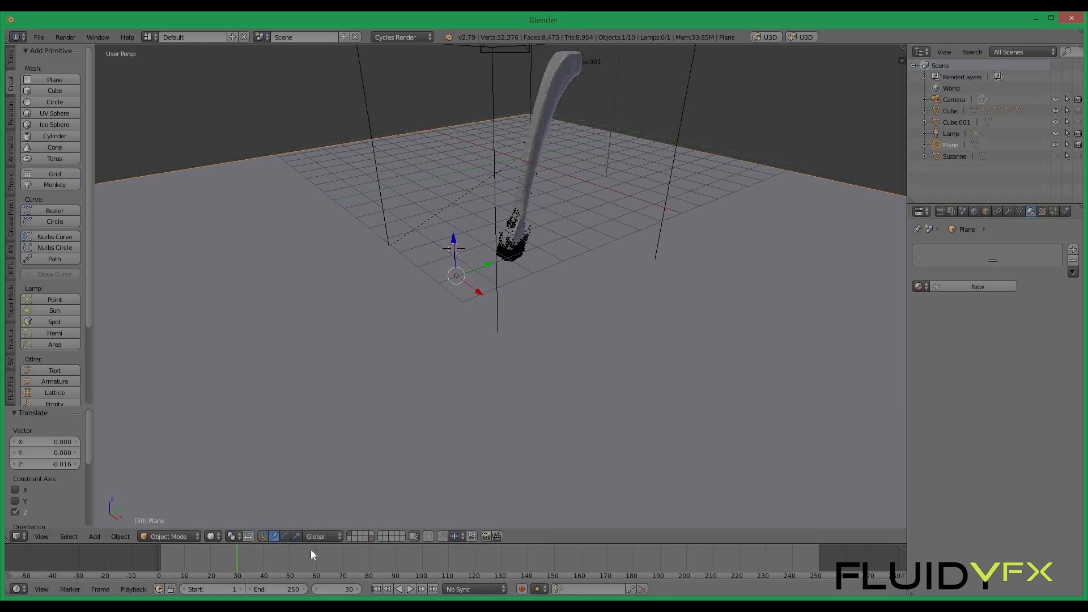
pyautogui.hotkey('alt', 'a')
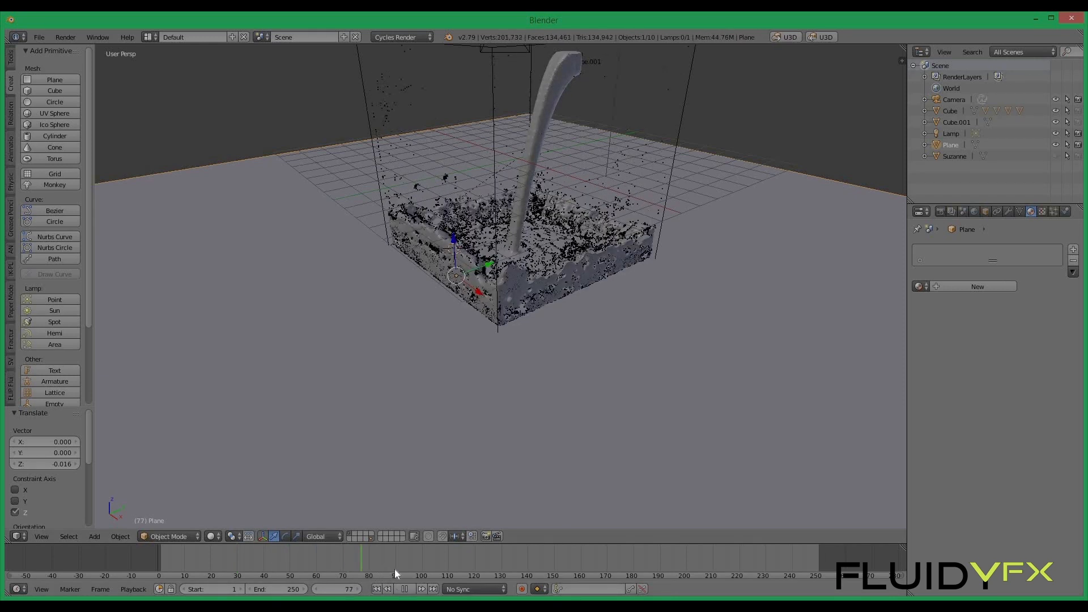
# Stop the playback at frame 104 and check the splash in rendered viewport shading before returning to solid shading
pyautogui.click(475, 555)
pyautogui.click(433, 555)
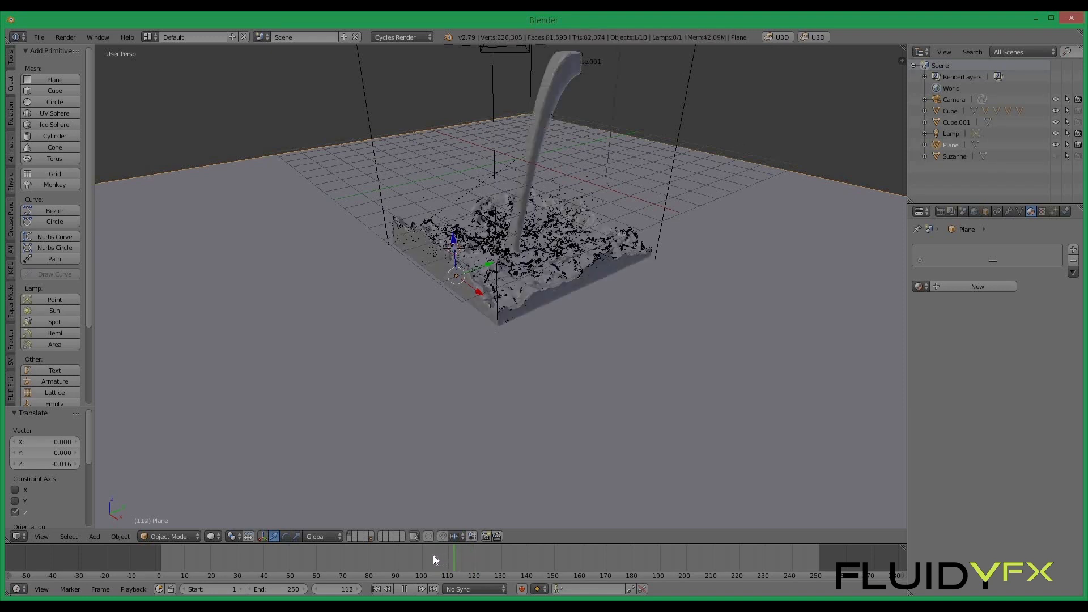
pyautogui.hotkey('alt', 'a')
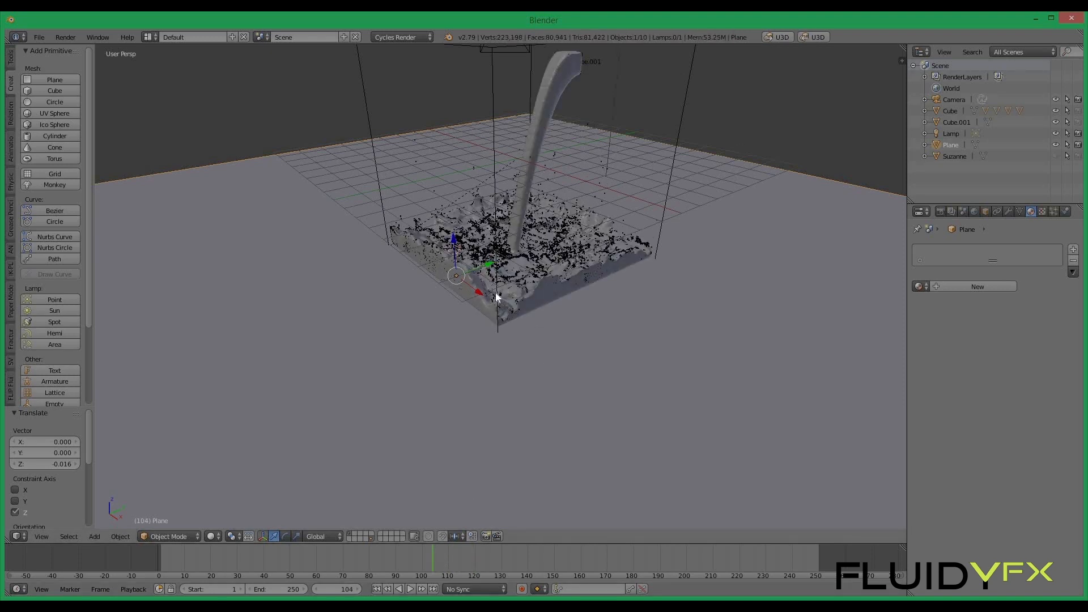
pyautogui.click(212, 536)
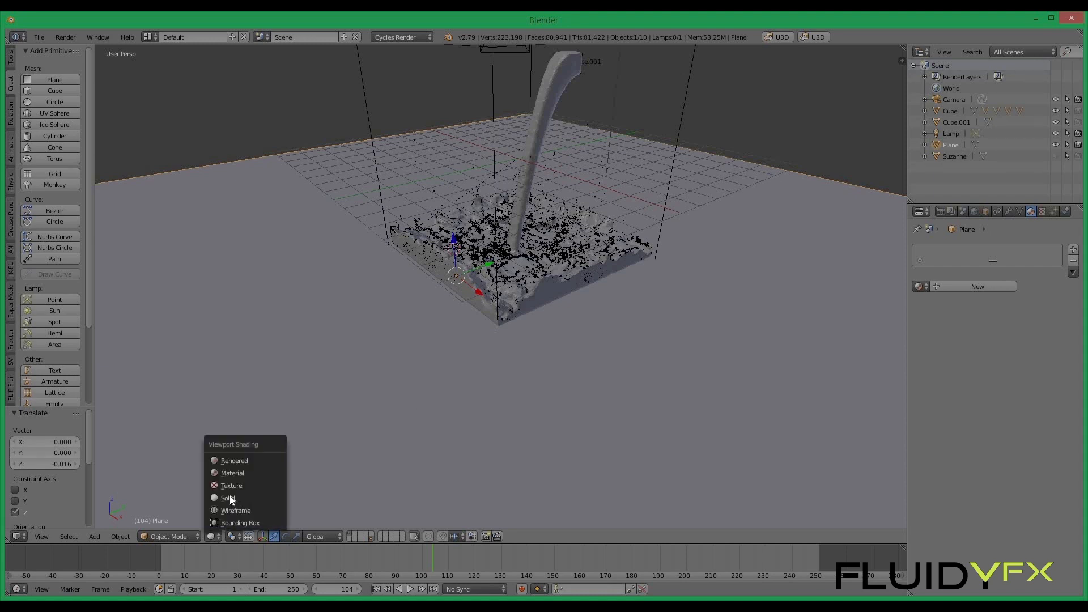
pyautogui.click(234, 460)
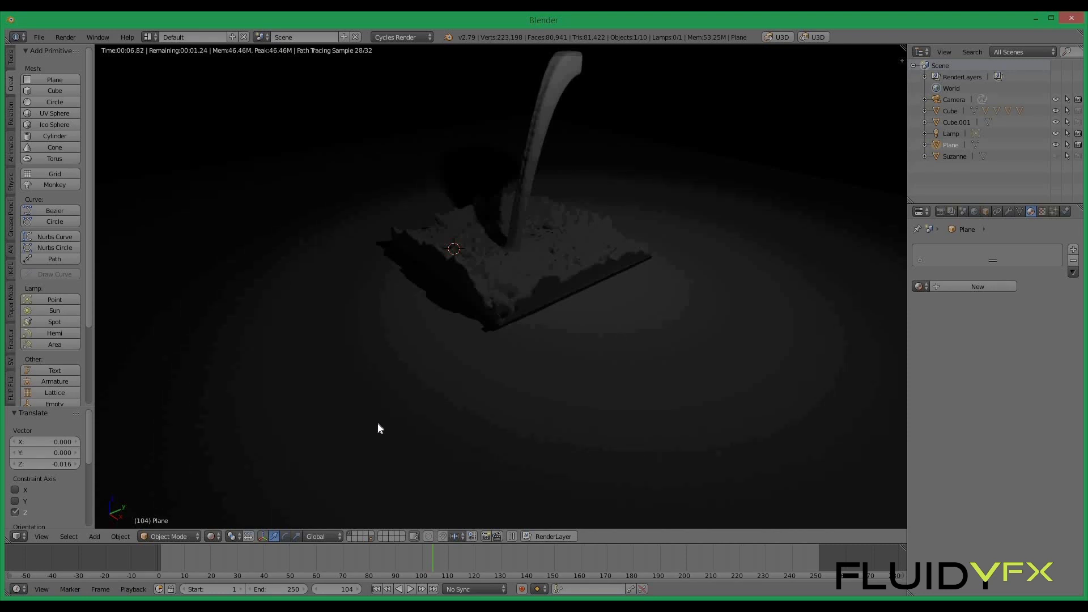
pyautogui.click(214, 537)
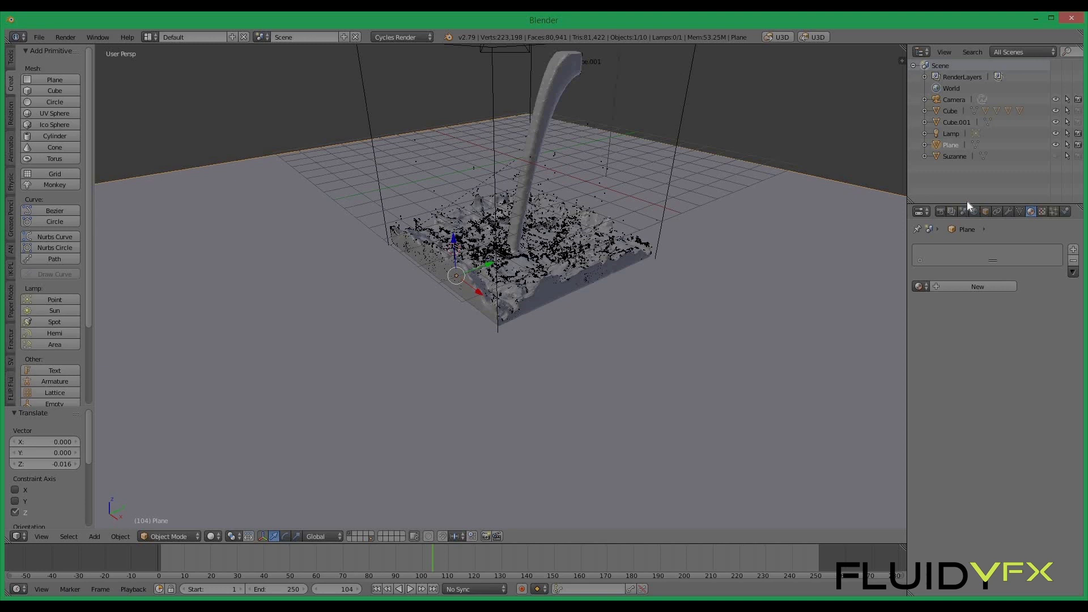
# Hide the lamp from both the viewport and the render
pyautogui.click(1056, 134)
pyautogui.click(1078, 134)
pyautogui.moveTo(640, 316); pyautogui.dragTo(659, 185, button='middle')
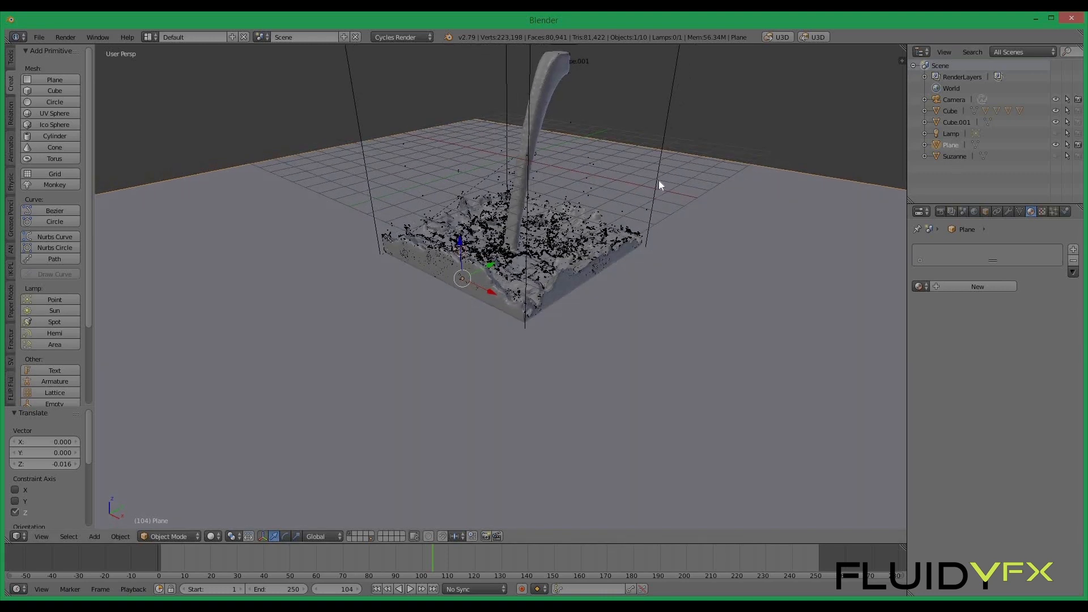
# Select the domain cube and assign Water (clear) as the surface material in its FLIP Fluid physics settings
pyautogui.rightClick(662, 150)
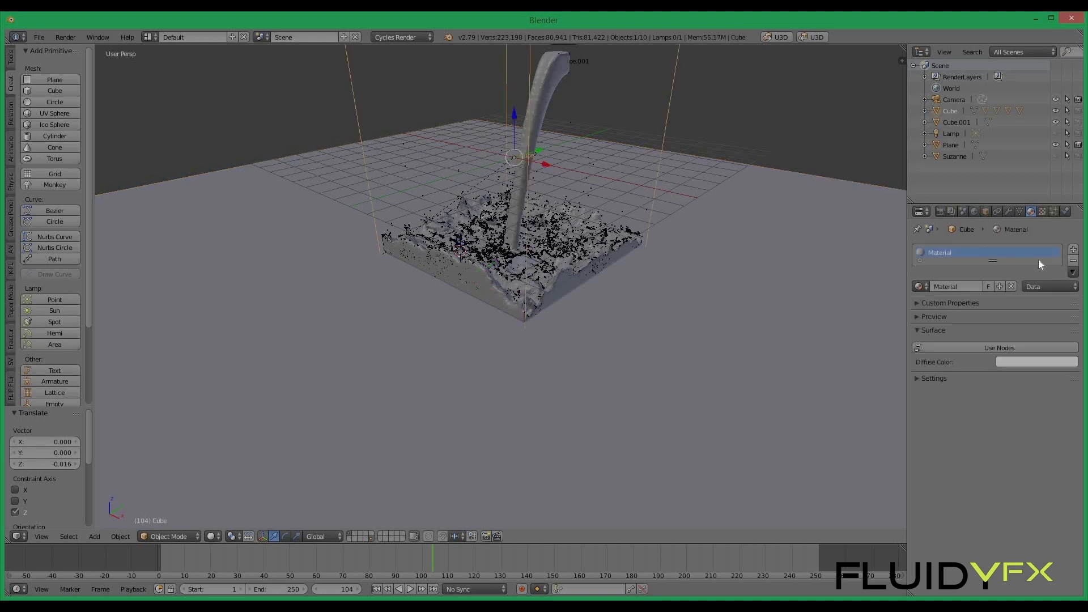
pyautogui.click(1066, 211)
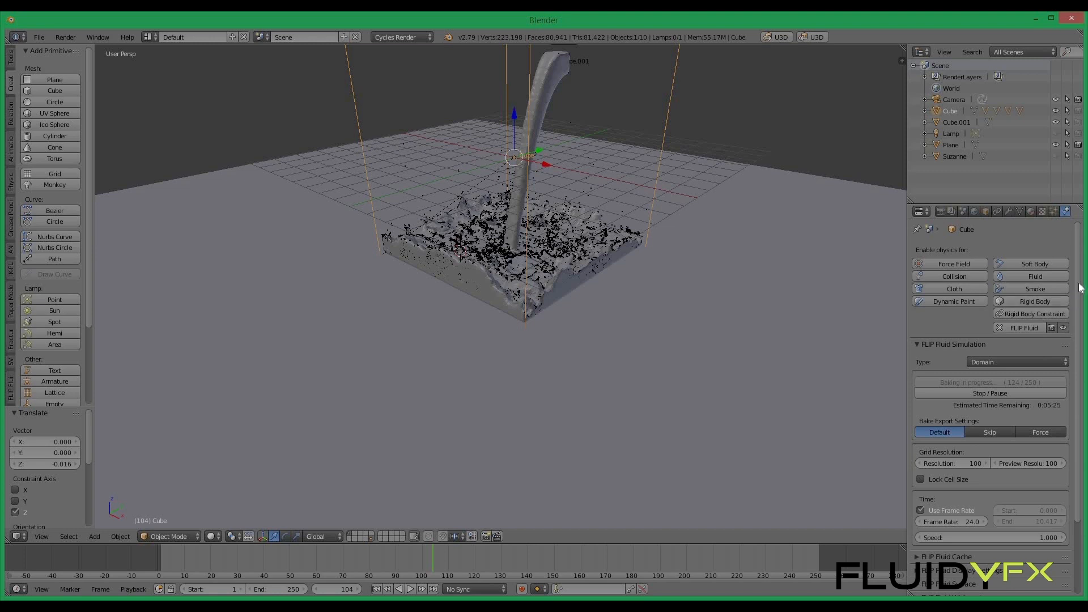
pyautogui.scroll(-3, 1055, 341)
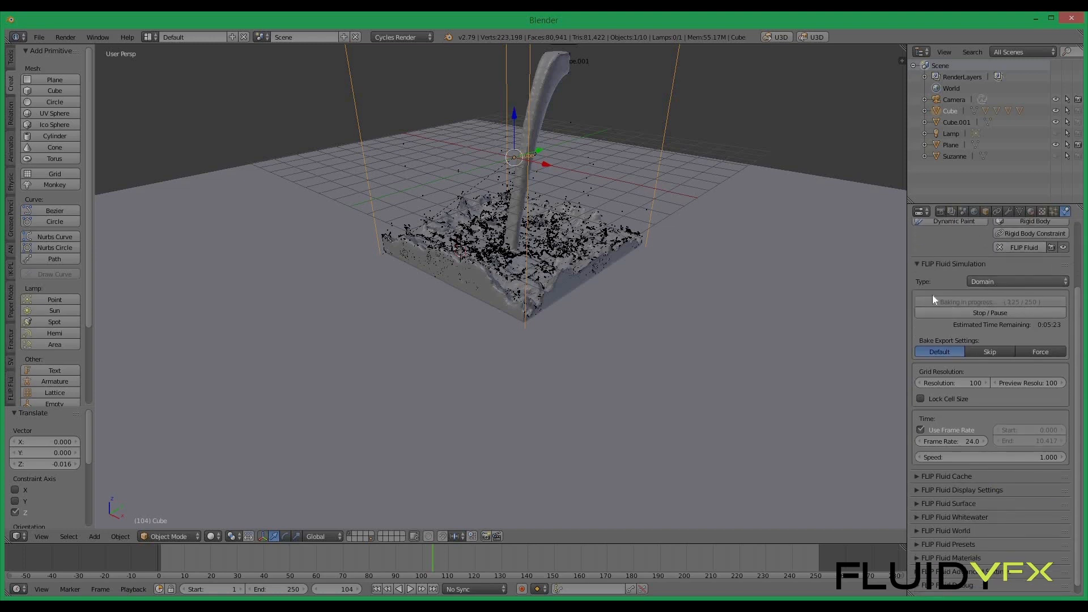
pyautogui.scroll(-1, 929, 454)
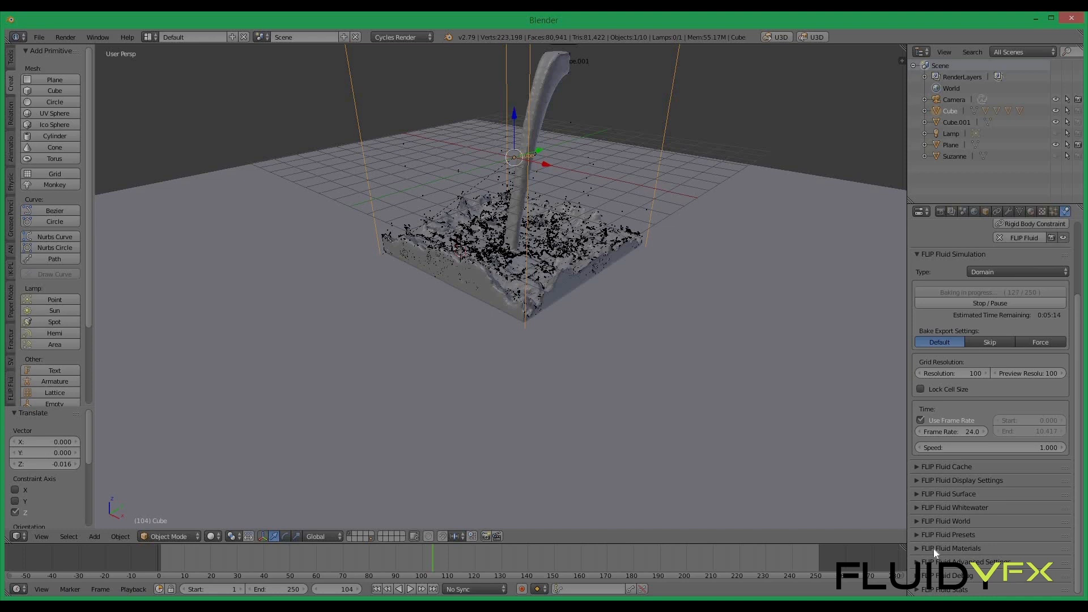
pyautogui.click(917, 549)
pyautogui.scroll(-3, 931, 511)
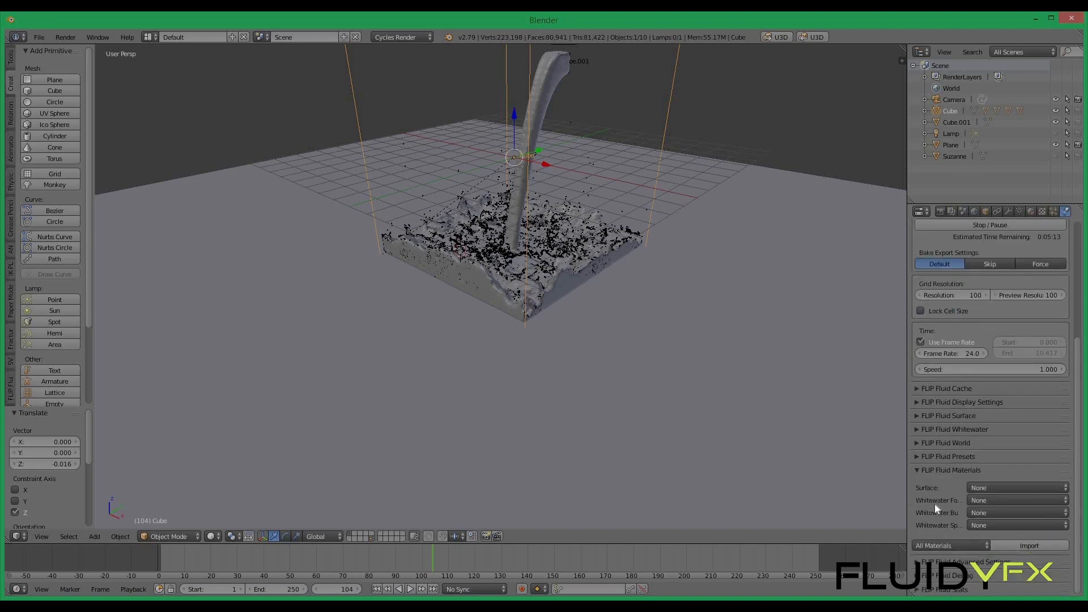
pyautogui.click(977, 489)
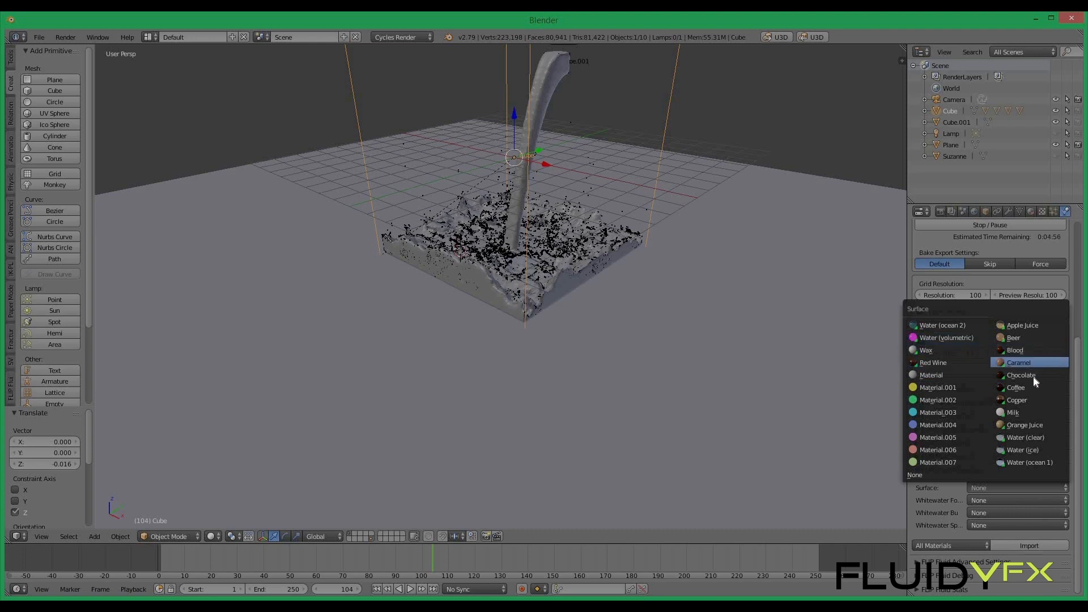
pyautogui.click(1033, 442)
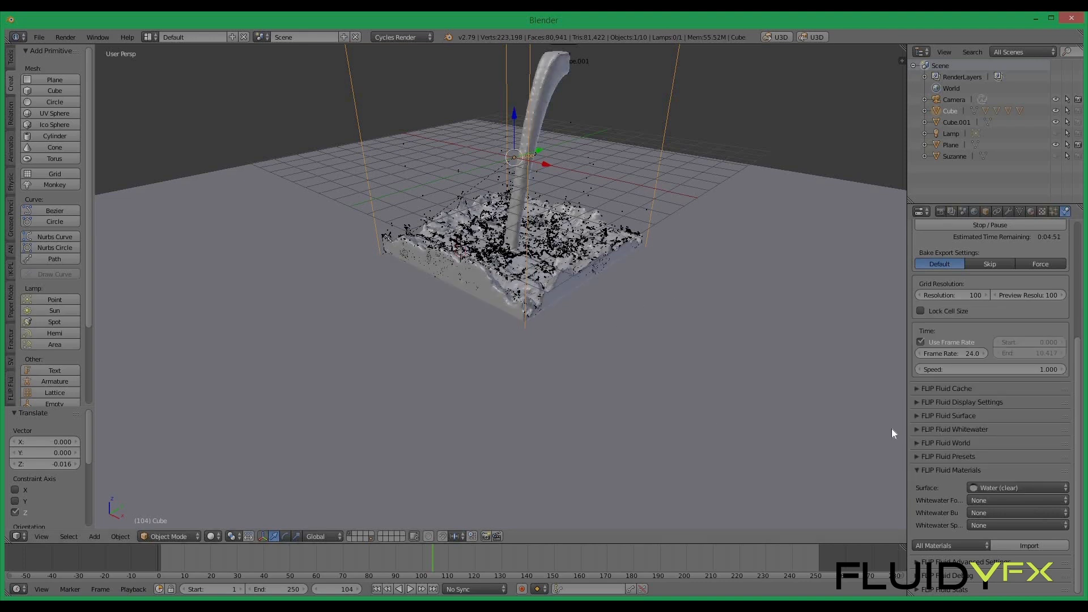
# Assign Material.002 to the whitewater foam, Material.001 to the bubbles and Material.005 to the spray
pyautogui.click(986, 501)
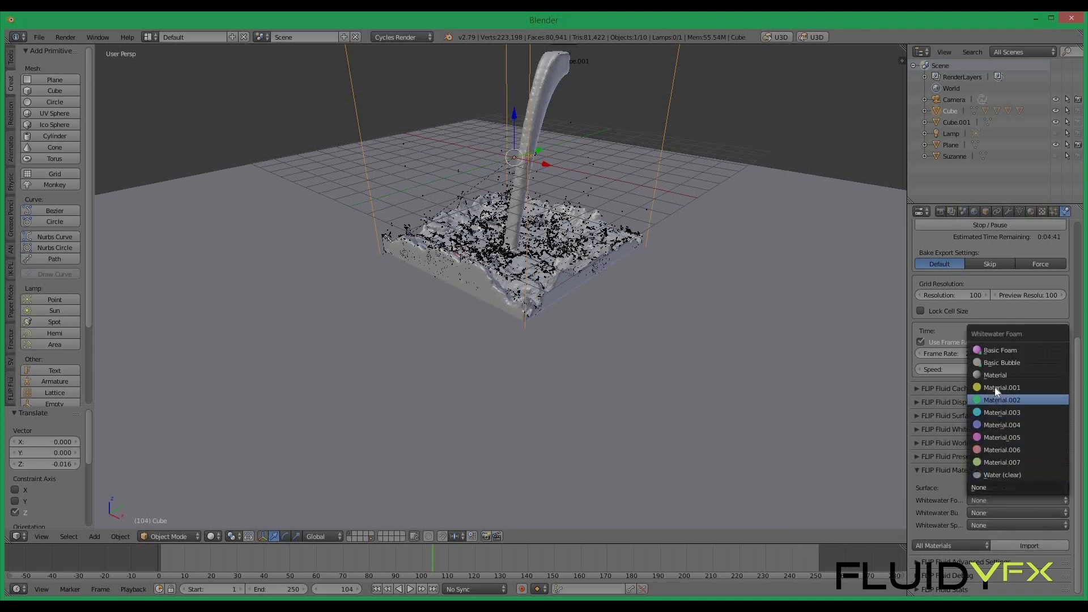
pyautogui.click(959, 501)
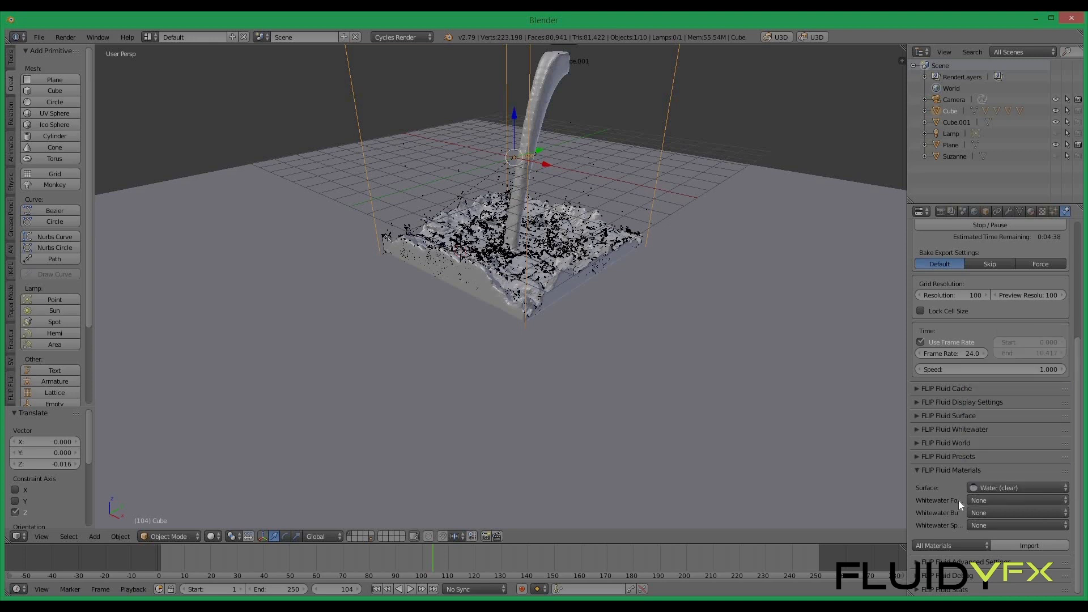
pyautogui.click(977, 501)
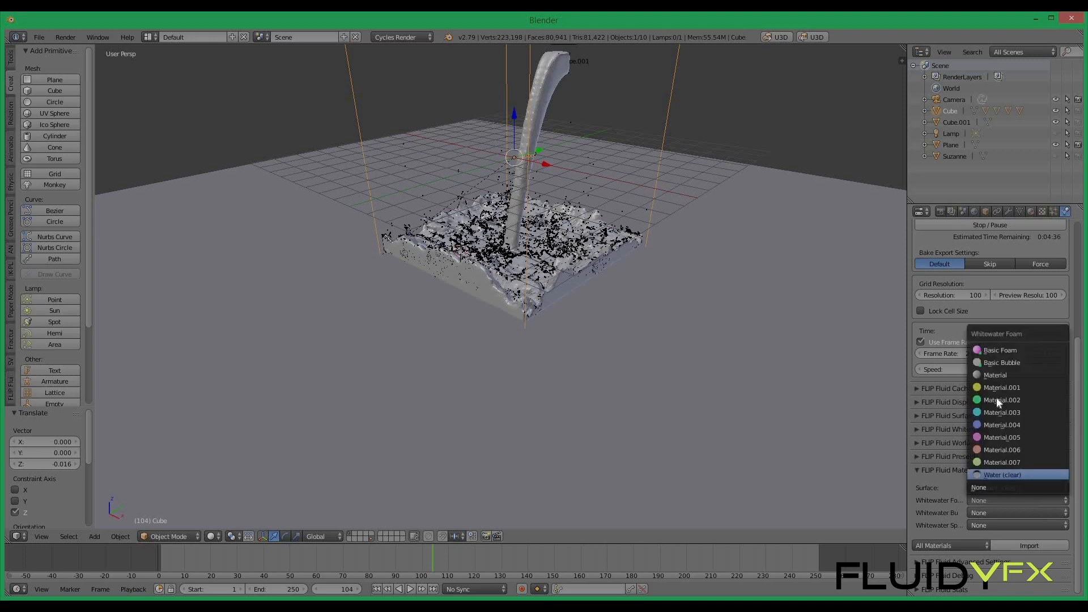
pyautogui.click(1000, 400)
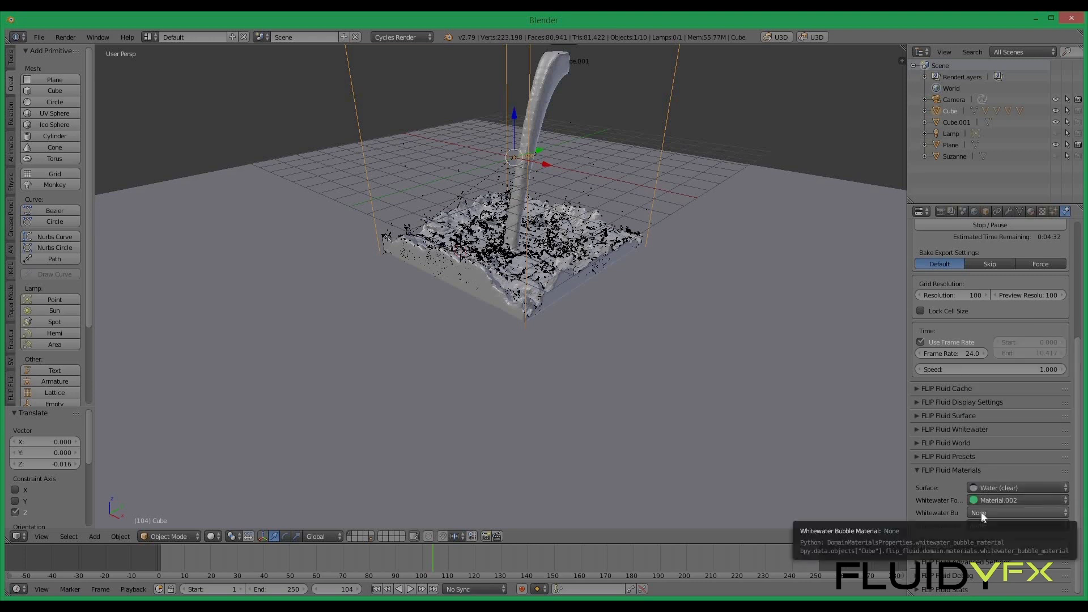
pyautogui.click(981, 514)
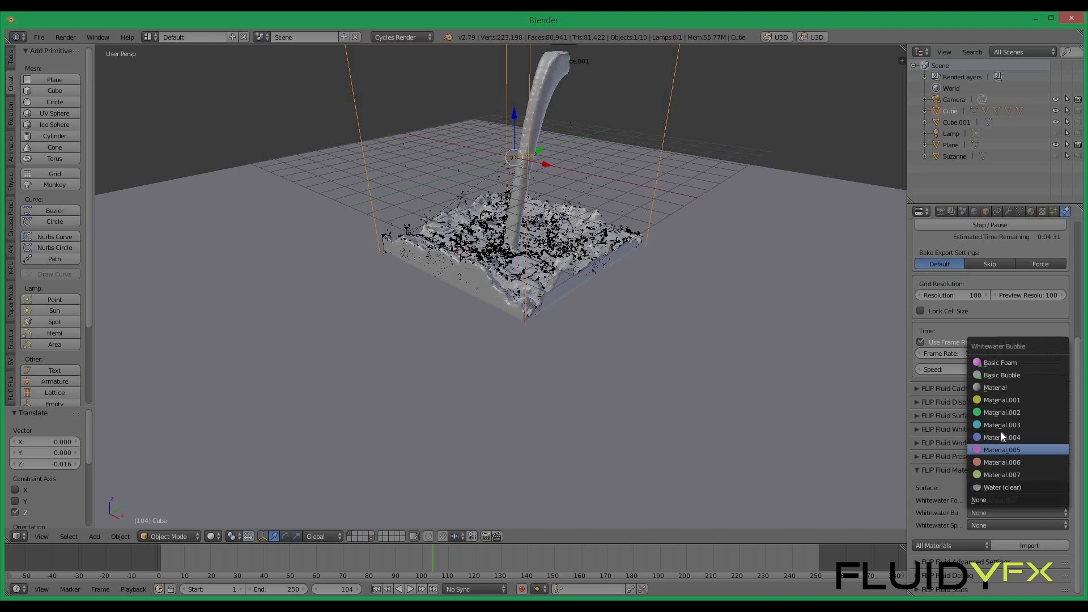
pyautogui.click(997, 401)
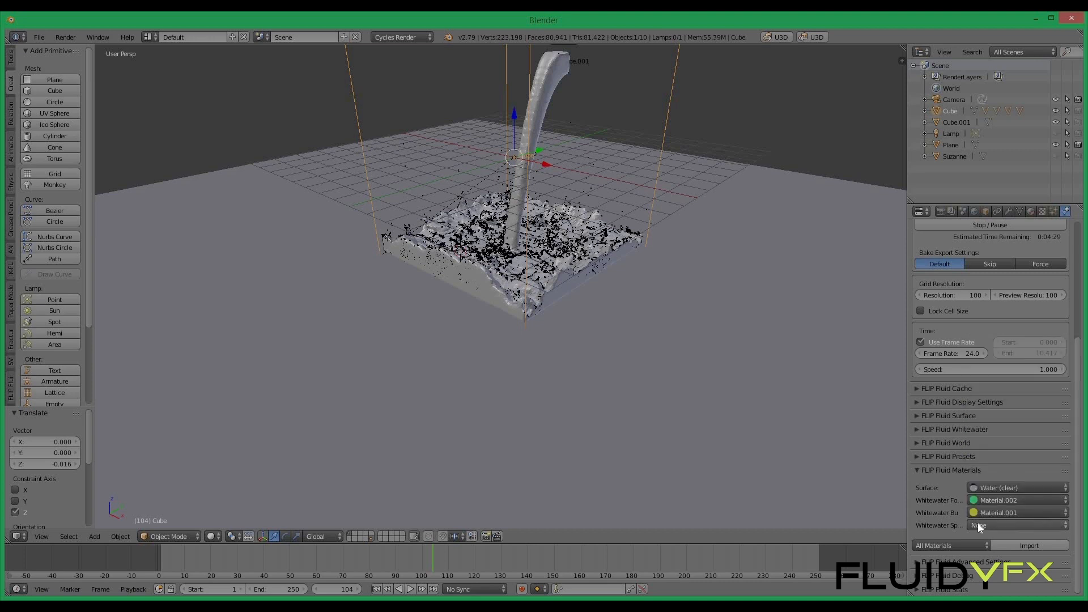
pyautogui.click(978, 525)
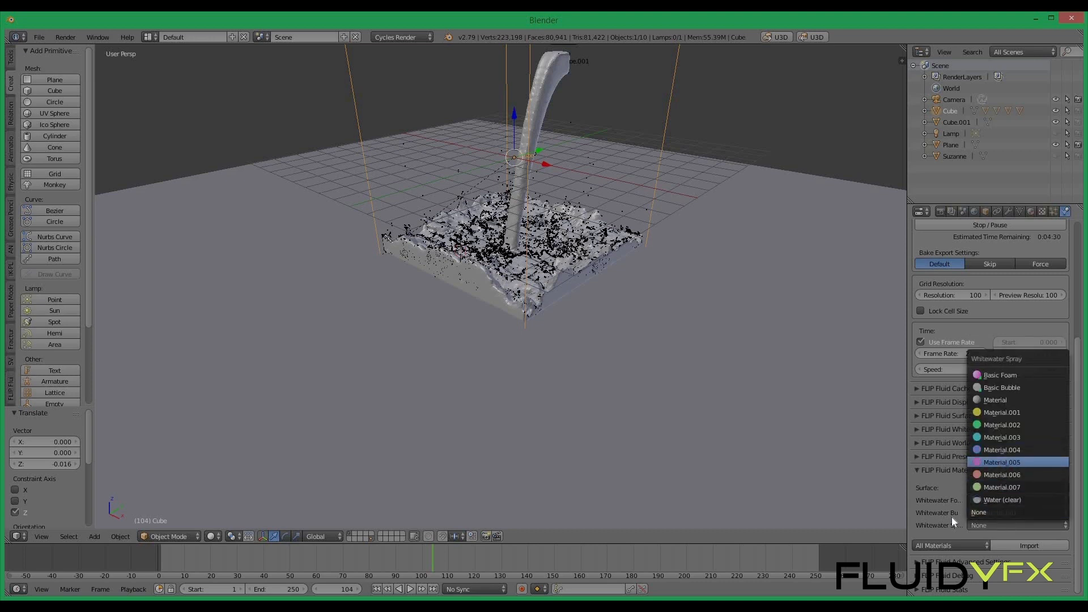
pyautogui.press('Return')
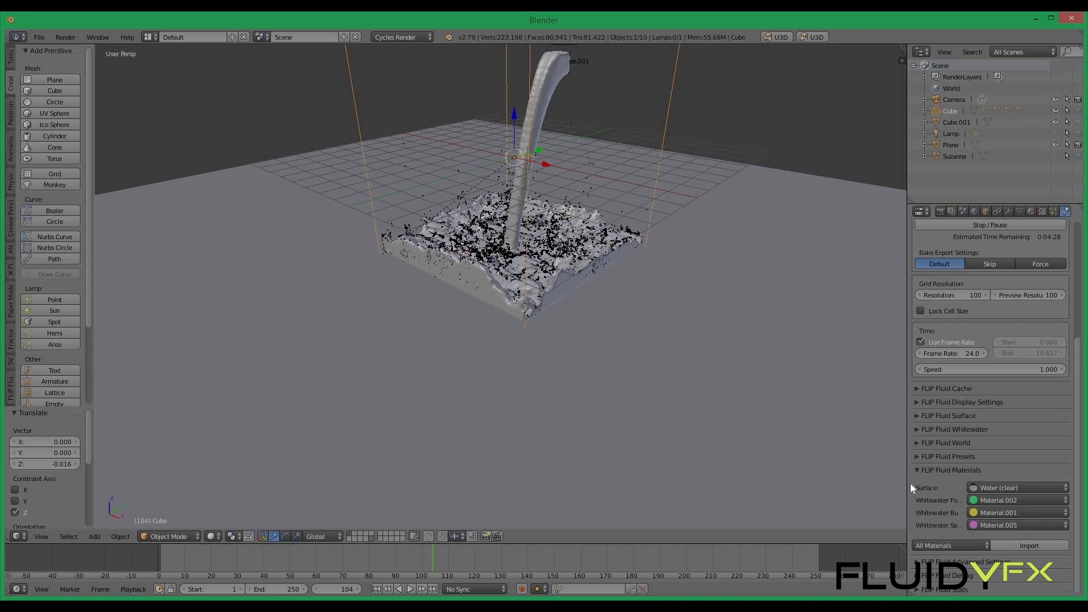
pyautogui.moveTo(908, 483); pyautogui.dragTo(853, 484)
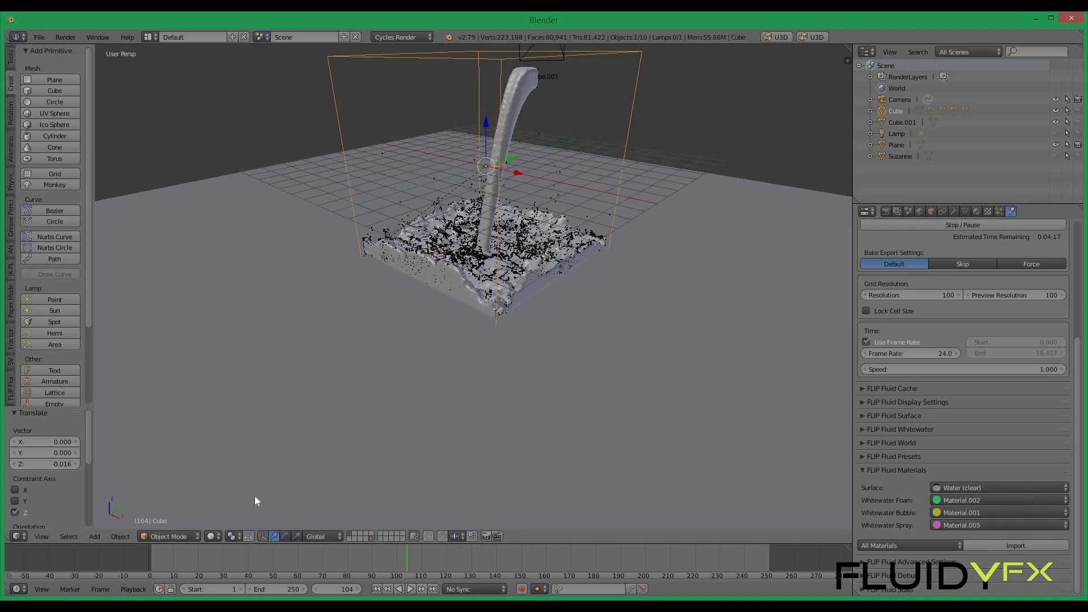
# Preview the scene in rendered shading and look through the domain's whitewater and surface settings
pyautogui.click(214, 536)
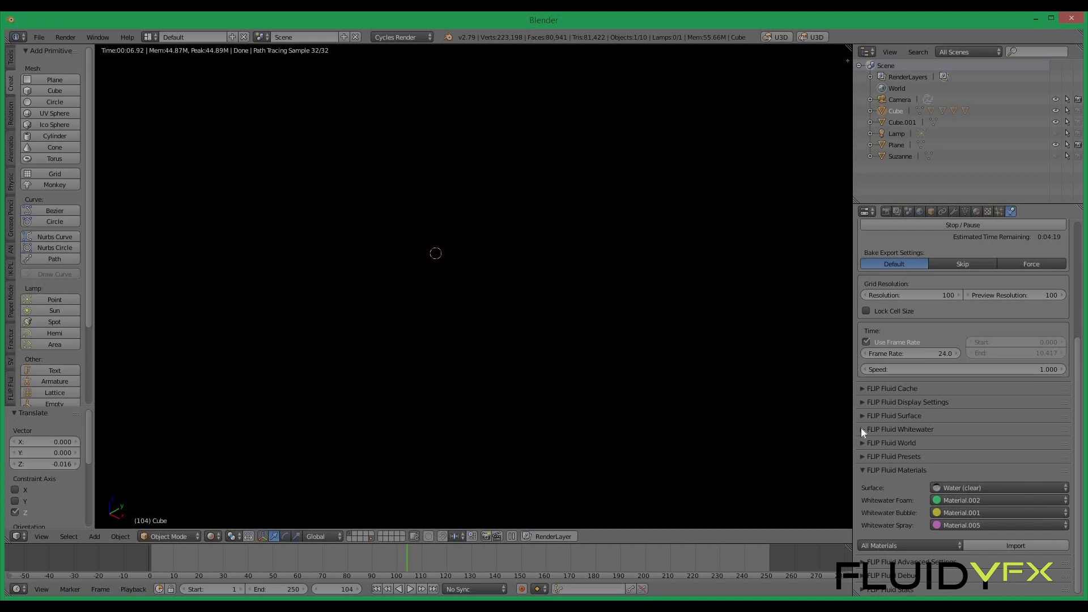
pyautogui.click(896, 429)
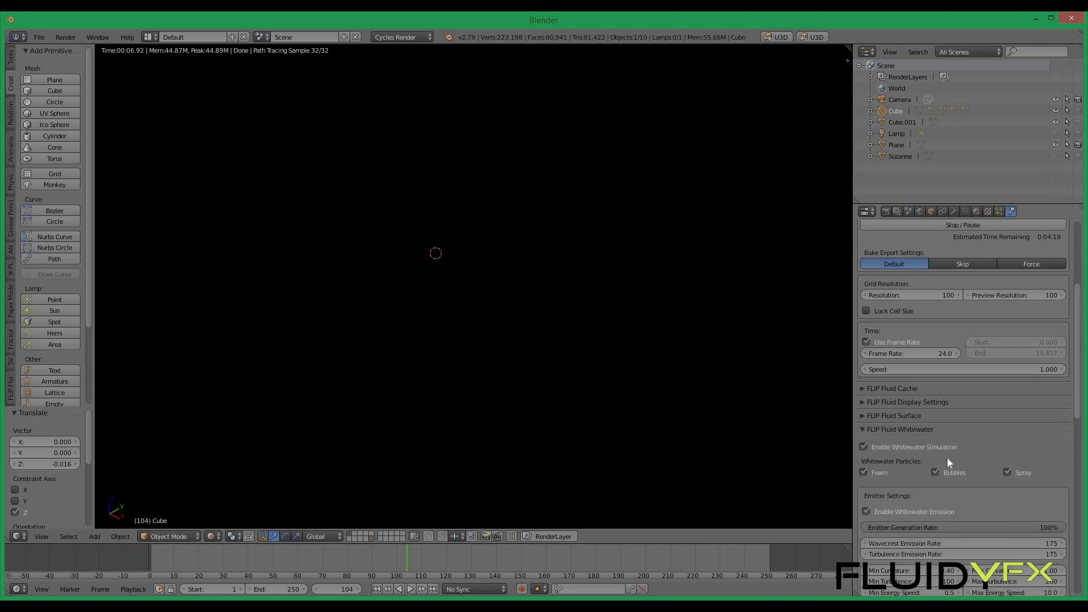
pyautogui.click(861, 429)
pyautogui.click(880, 432)
pyautogui.scroll(-7, 888, 440)
pyautogui.scroll(6, 873, 422)
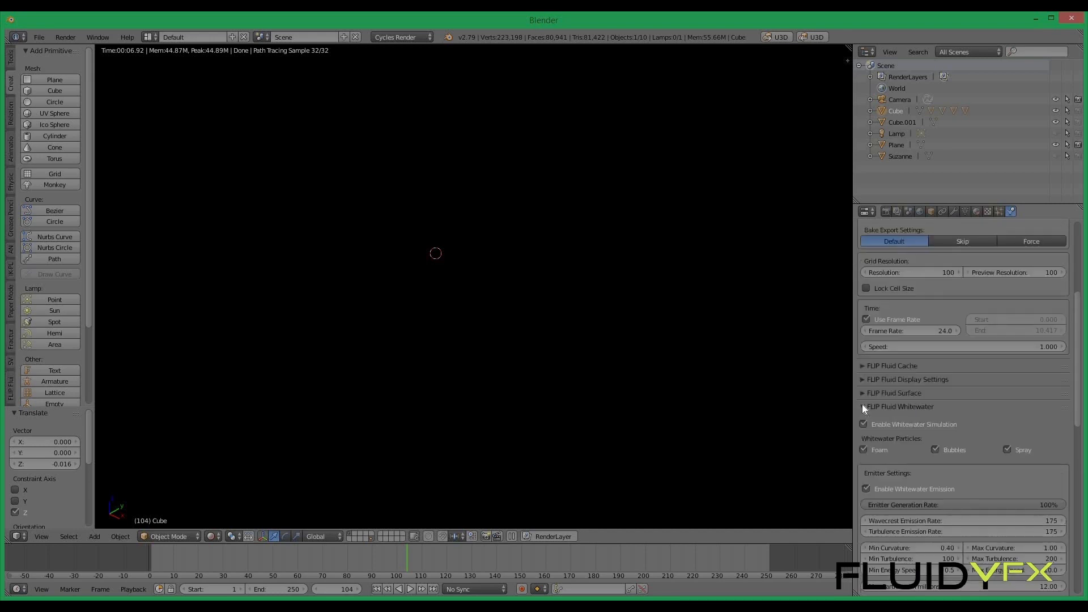
pyautogui.click(862, 406)
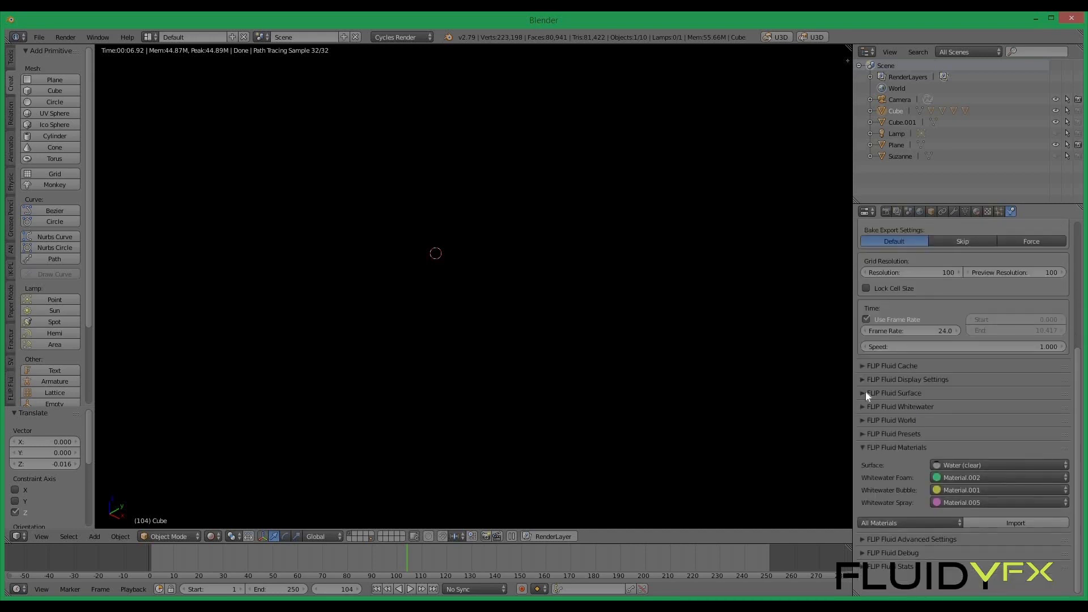
pyautogui.click(862, 392)
pyautogui.scroll(-3, 937, 431)
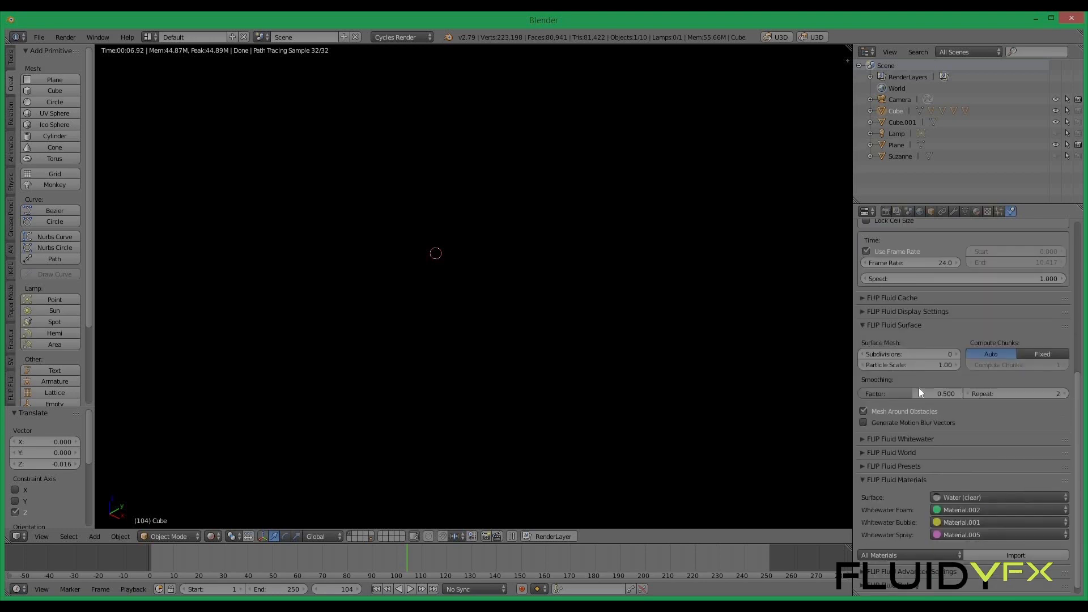
pyautogui.click(863, 325)
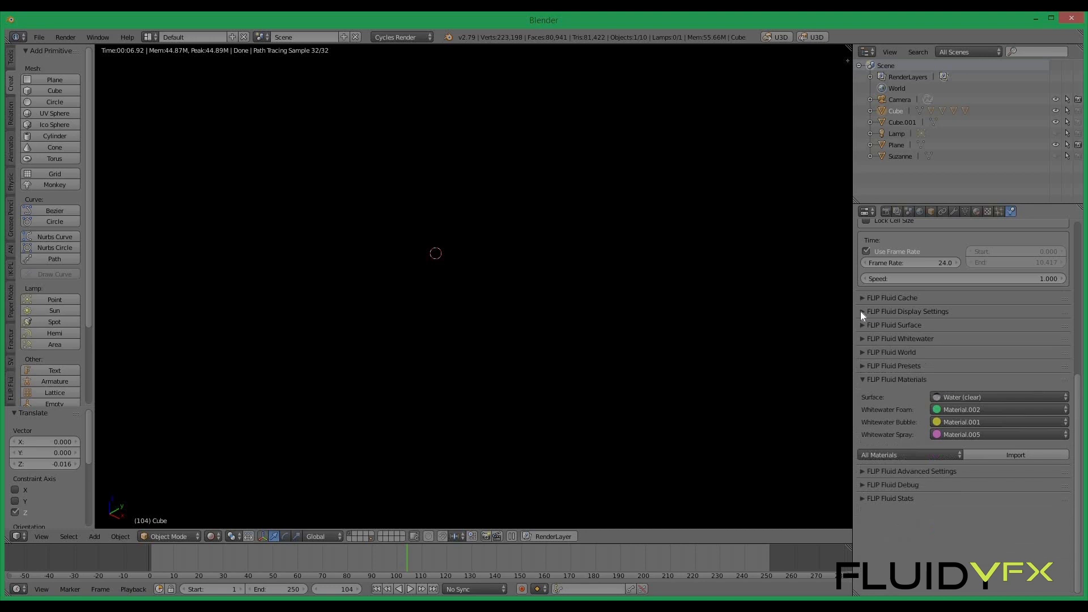
# Disable Render Only for the foam, bubble and spray particle objects in the FLIP Fluid display settings
pyautogui.click(861, 311)
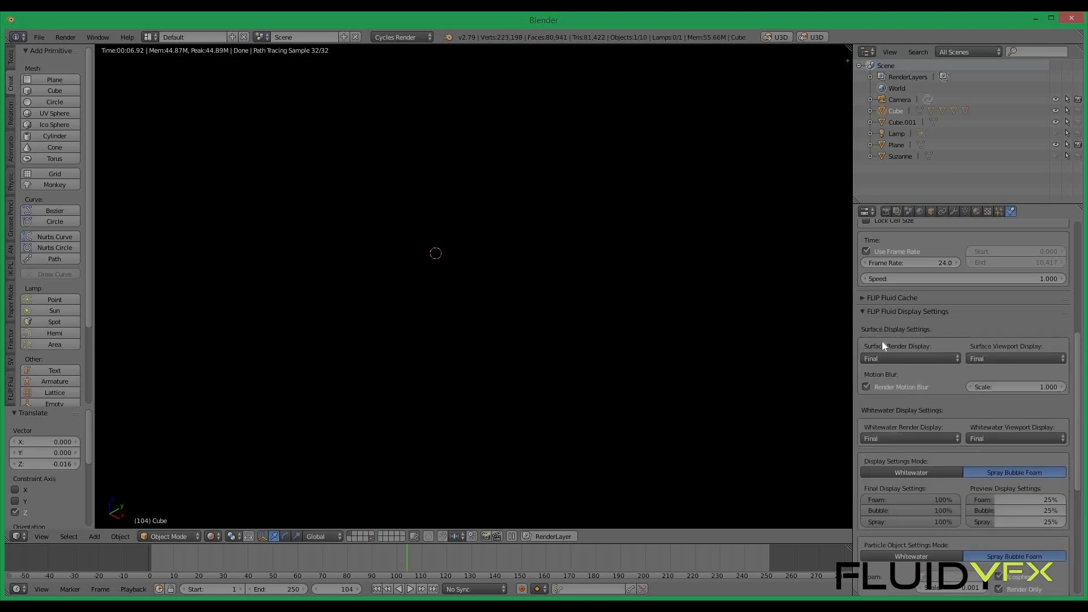
pyautogui.scroll(-4, 882, 342)
pyautogui.scroll(2, 907, 295)
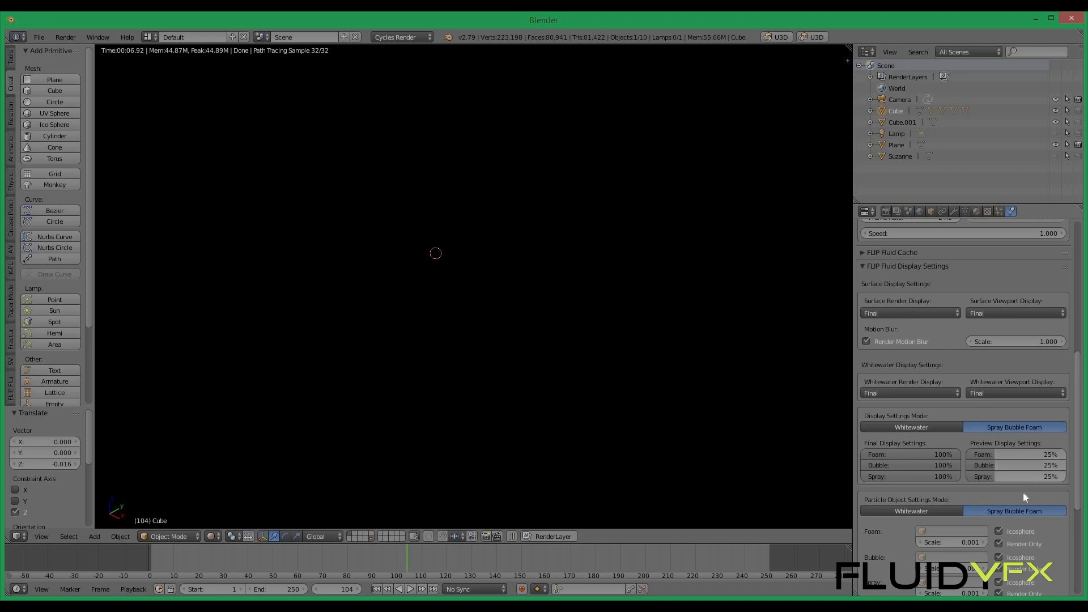
pyautogui.scroll(-3, 1015, 484)
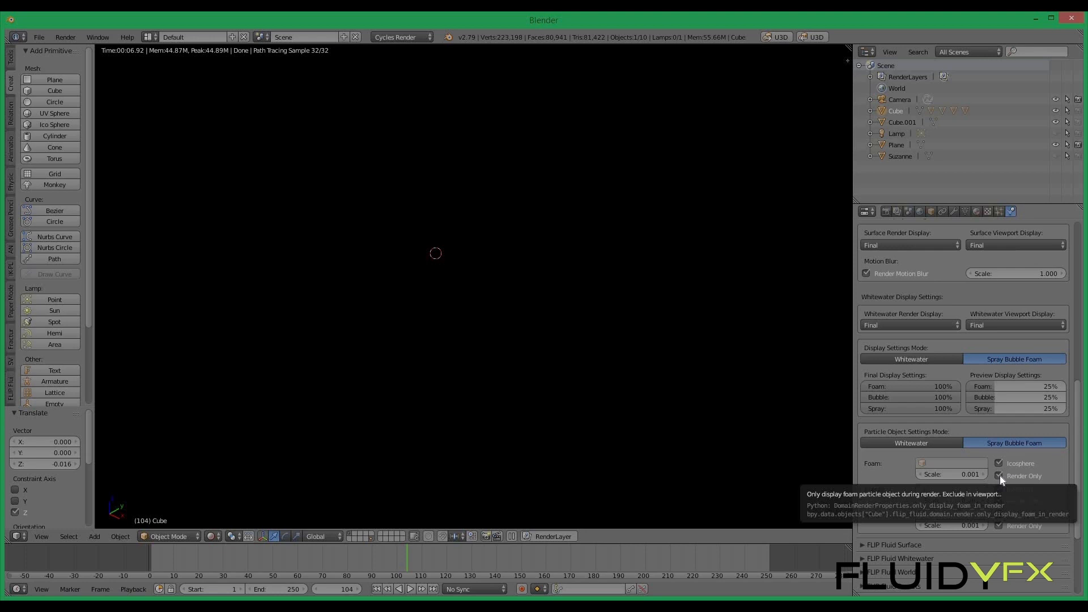
pyautogui.click(1000, 476)
pyautogui.click(998, 499)
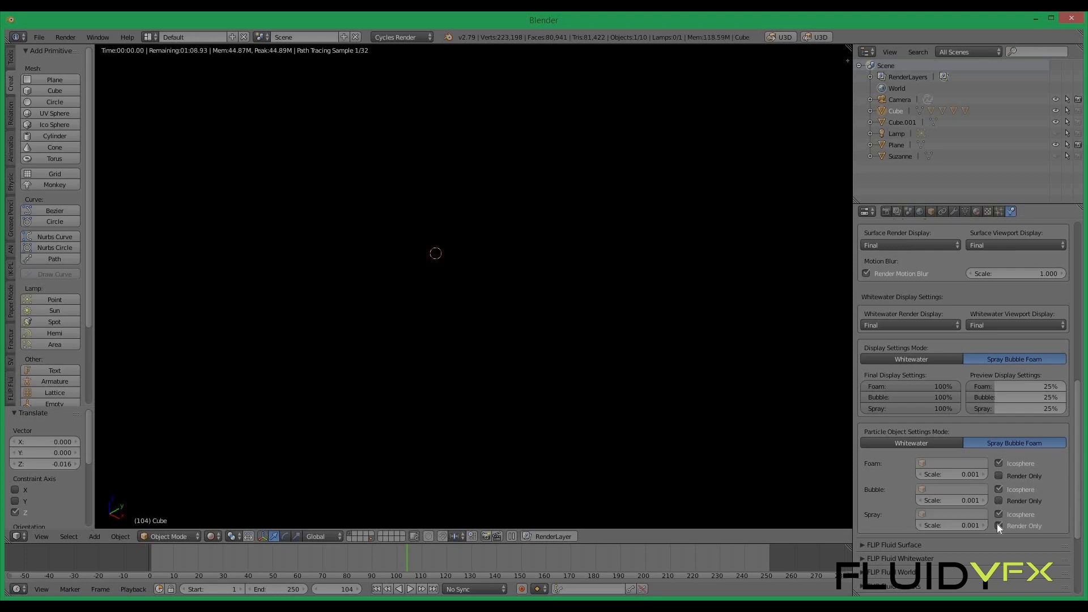
pyautogui.click(999, 526)
# Go to frame 89, examine the emissive whitewater particles in the rendered viewport and return to solid shading
pyautogui.click(397, 560)
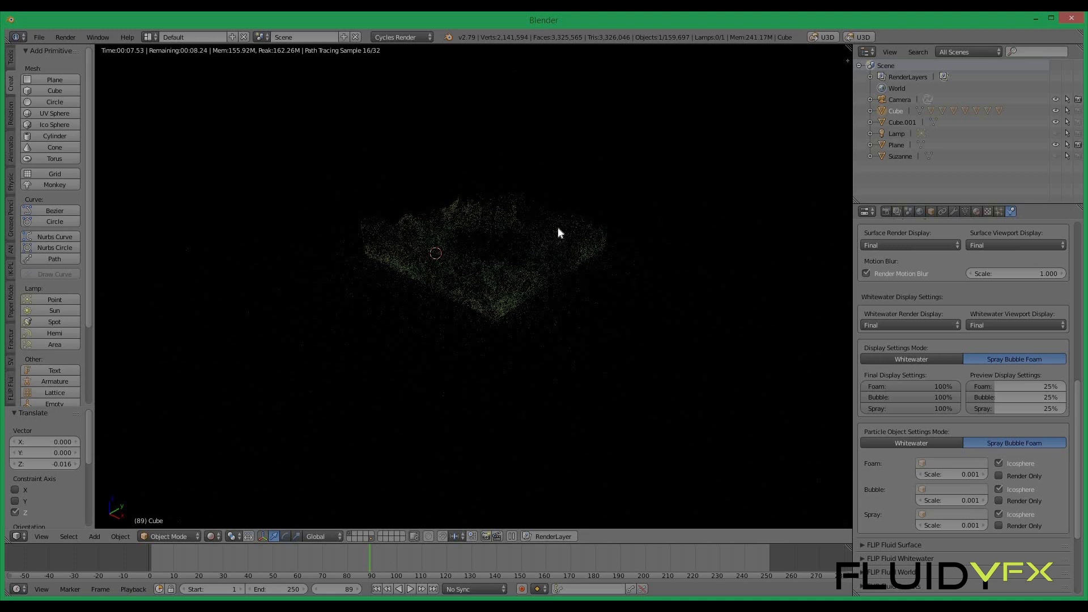
pyautogui.scroll(-1, 558, 227)
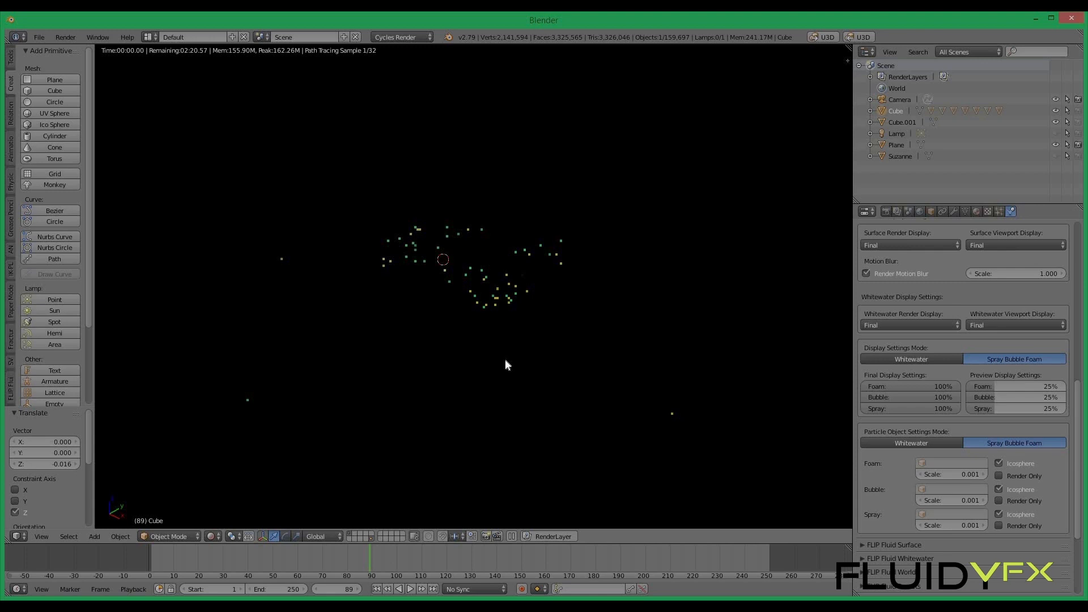
pyautogui.click(218, 534)
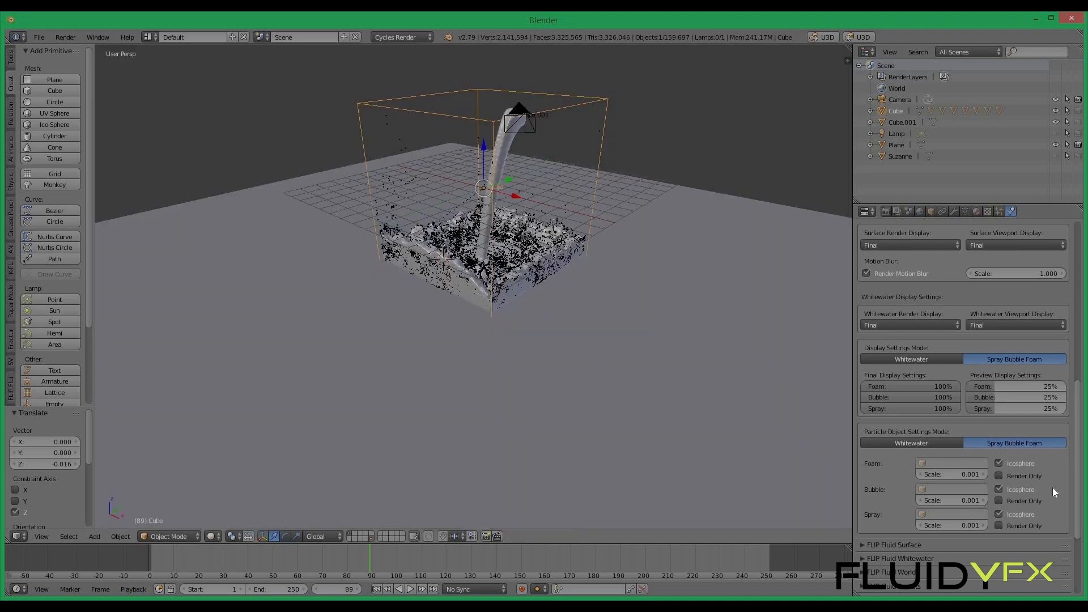
# Enable Render Only for the foam, bubble and spray particle objects in the domain's display settings
pyautogui.click(999, 475)
pyautogui.click(1000, 525)
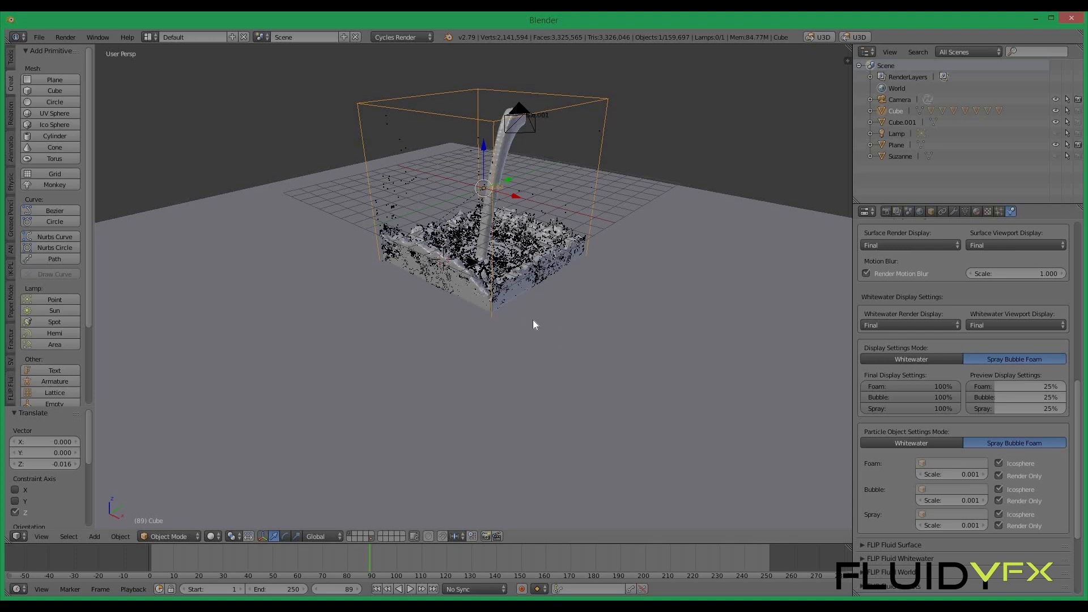
# Frame the whole fluid domain and floor plane from above and align the camera to that view
pyautogui.keyDown('shift'); pyautogui.moveTo(536, 304); pyautogui.dragTo(531, 332, button='middle'); pyautogui.keyUp('shift')
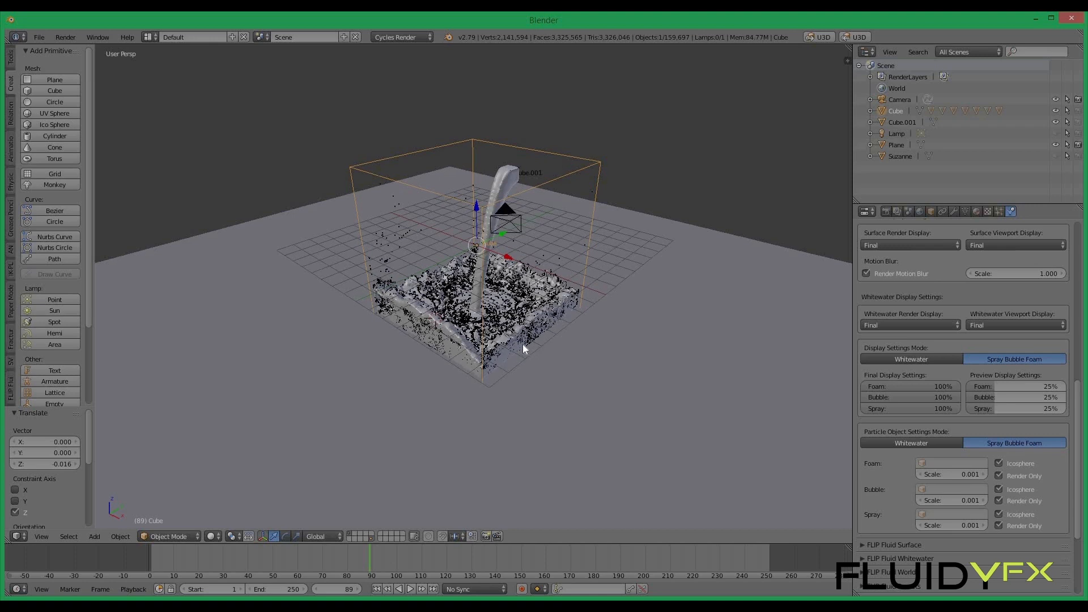
pyautogui.scroll(-2, 522, 345)
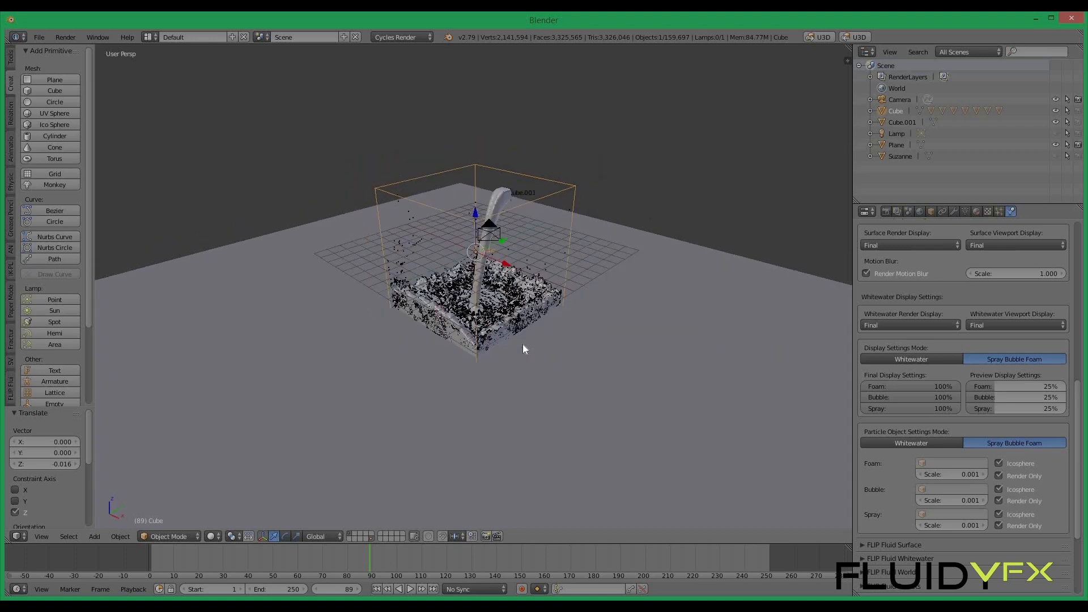
pyautogui.scroll(-1, 504, 287)
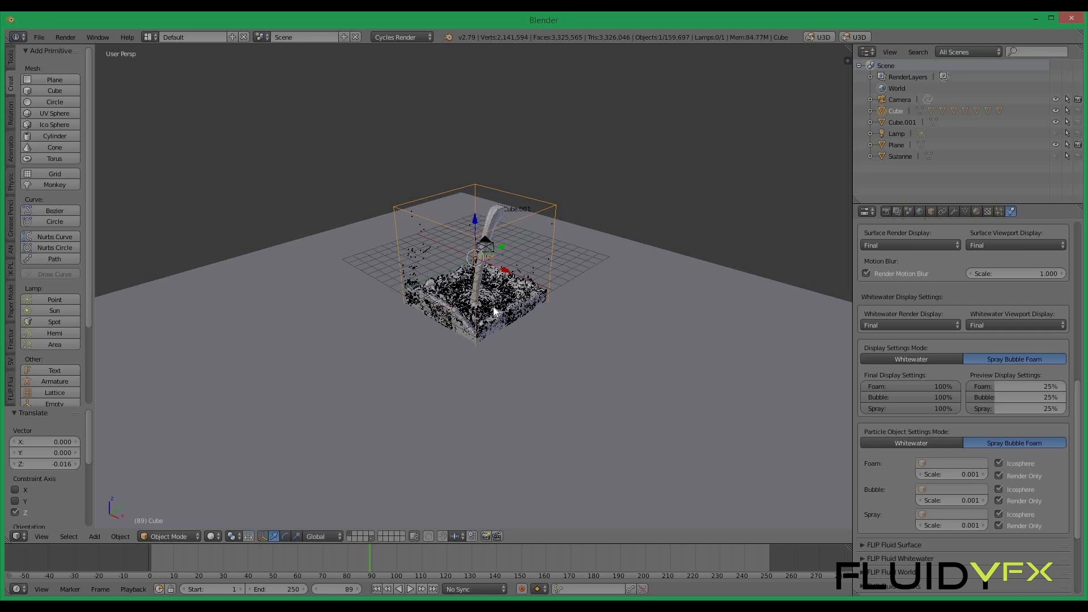
pyautogui.press('ctrl+alt+KP_0')
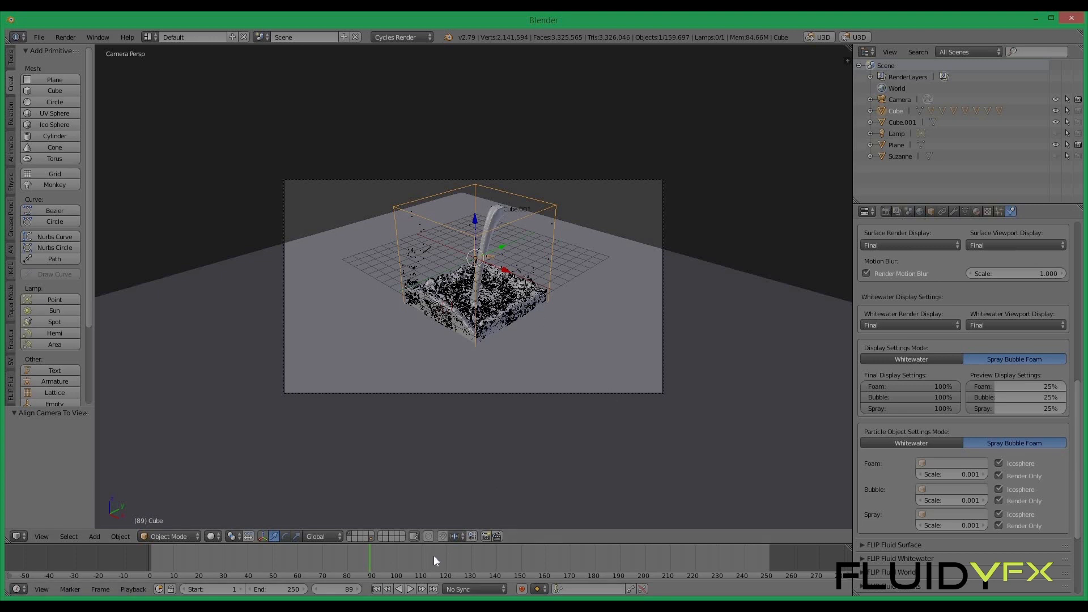
# Play the simulation through the camera and check the domain's baking progress
pyautogui.hotkey('alt', 'a')
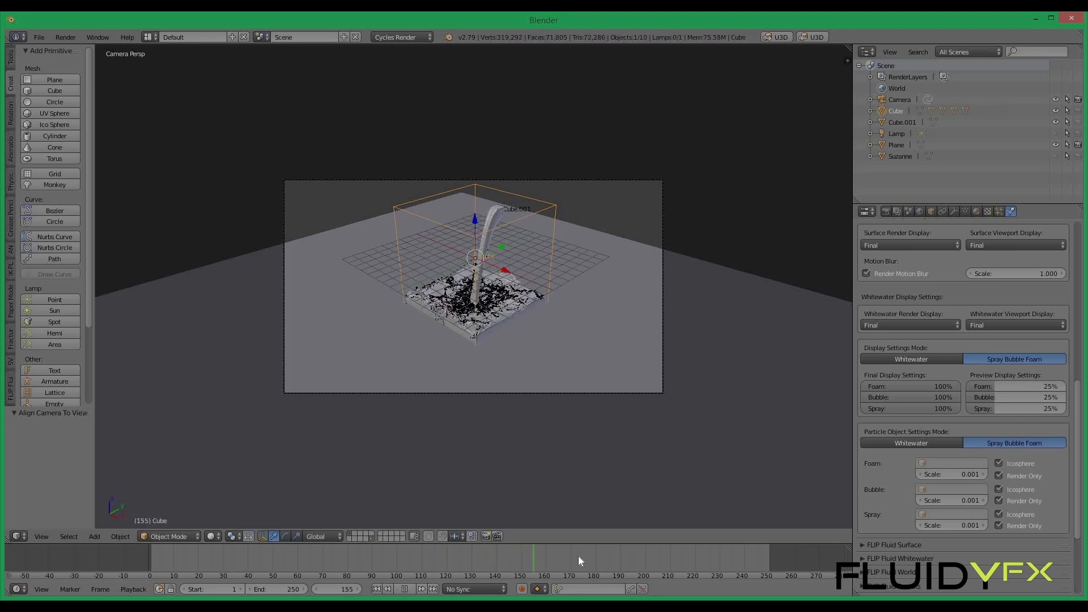
pyautogui.hotkey('alt', 'a')
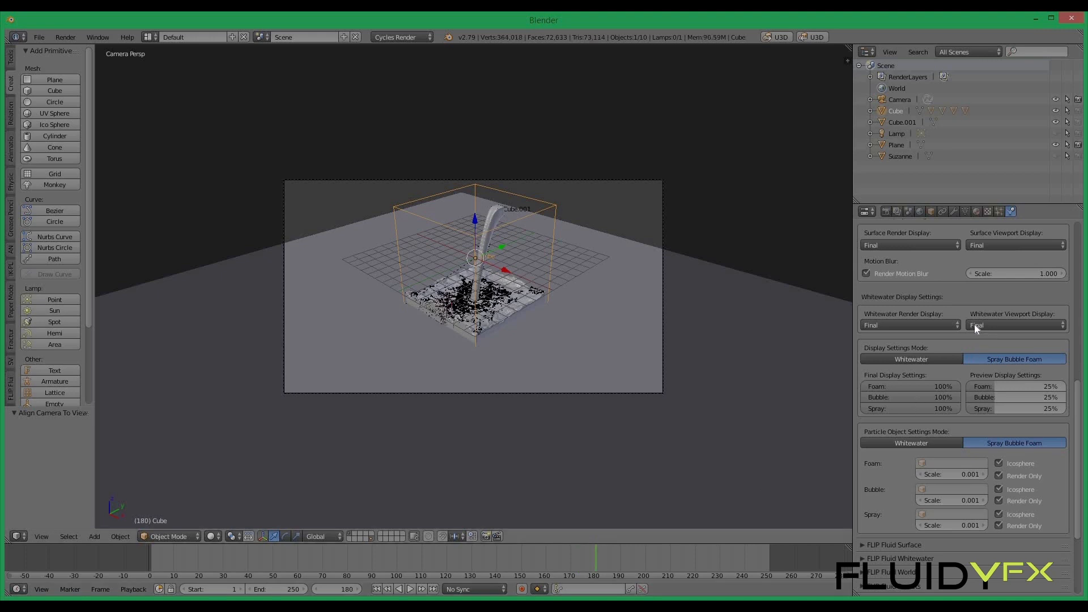
pyautogui.scroll(15, 974, 324)
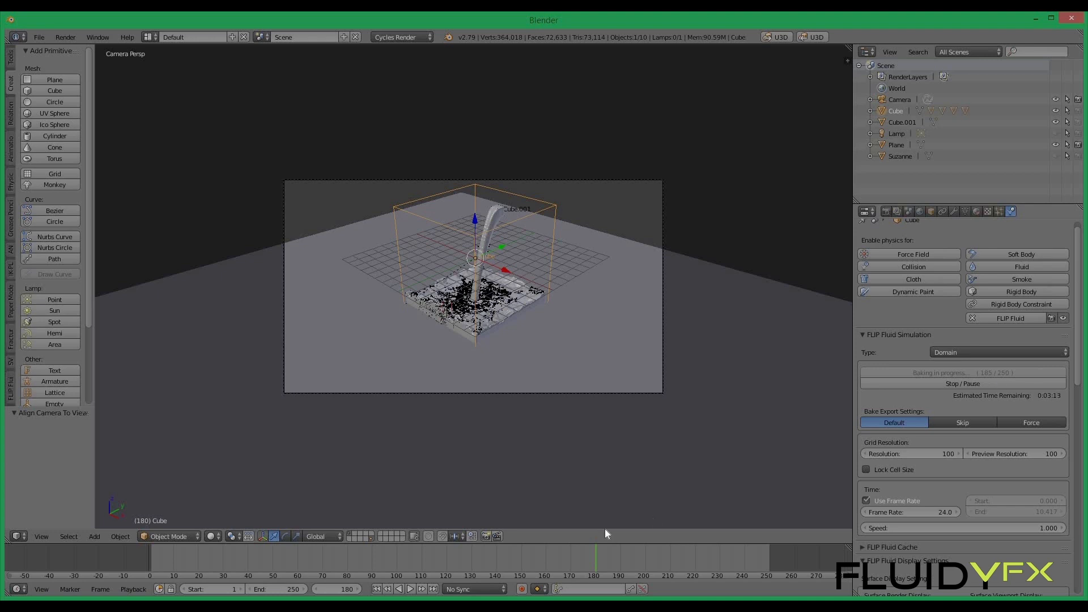
pyautogui.hotkey('alt', 'a')
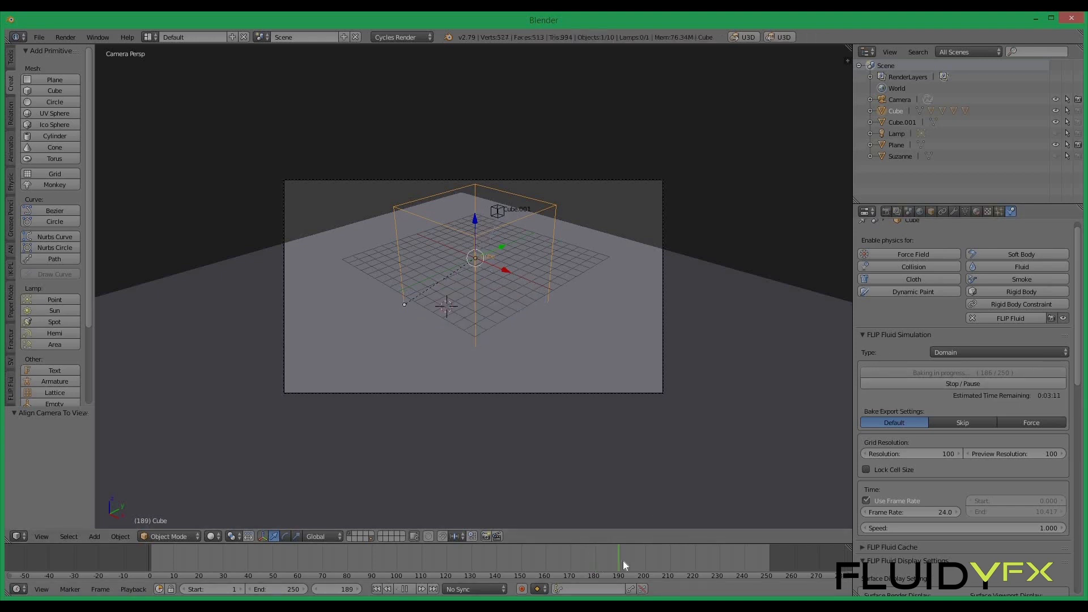
# Go to frame 133, stop the playback and render a still image of that frame
pyautogui.moveTo(541, 560); pyautogui.dragTo(477, 557)
pyautogui.hotkey('alt', 'a')
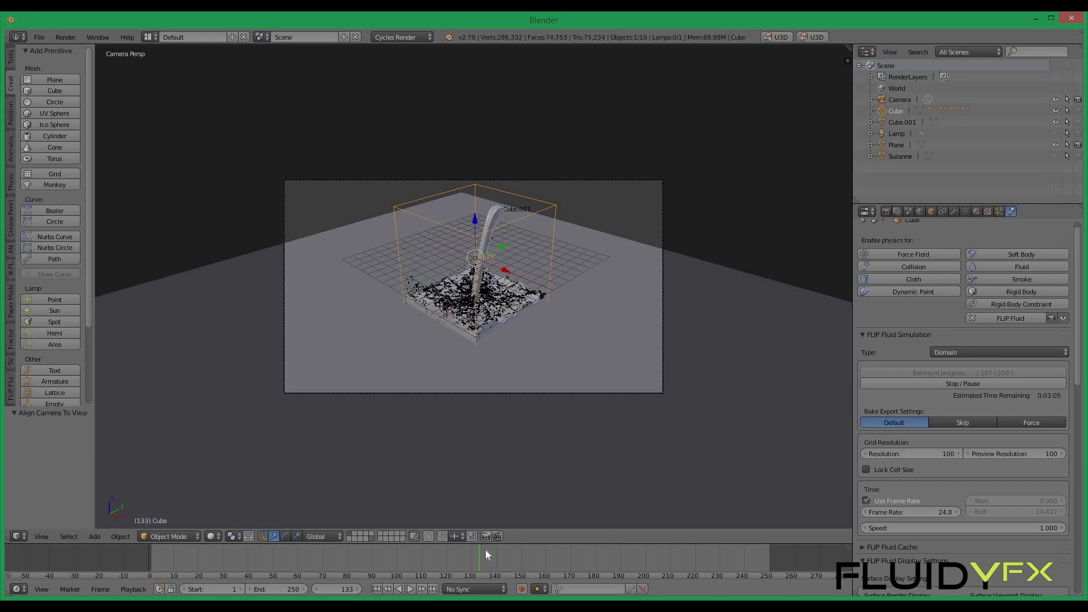
pyautogui.click(887, 213)
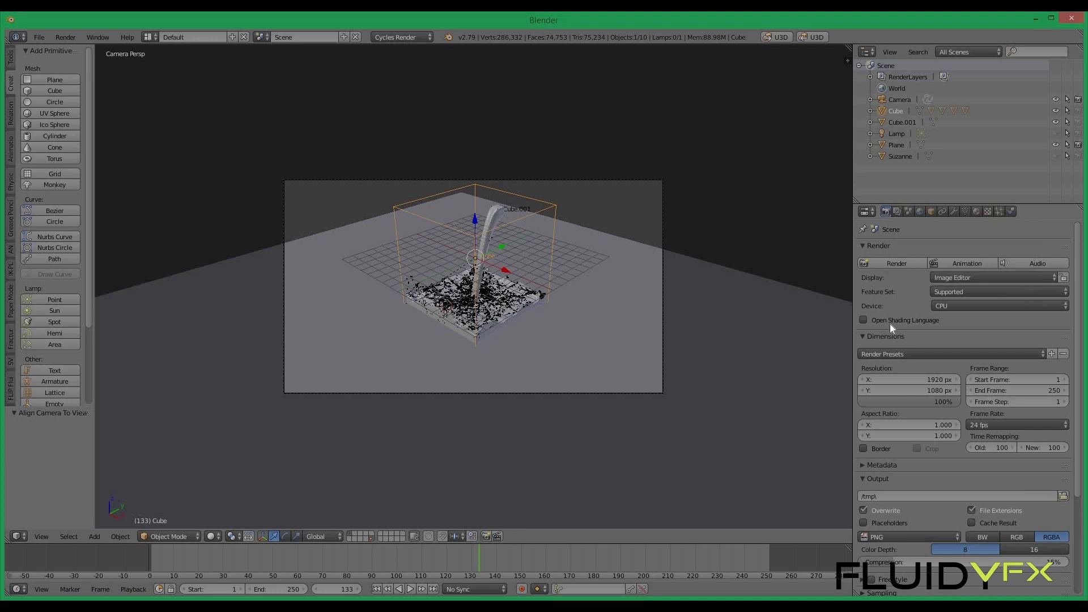
pyautogui.click(886, 264)
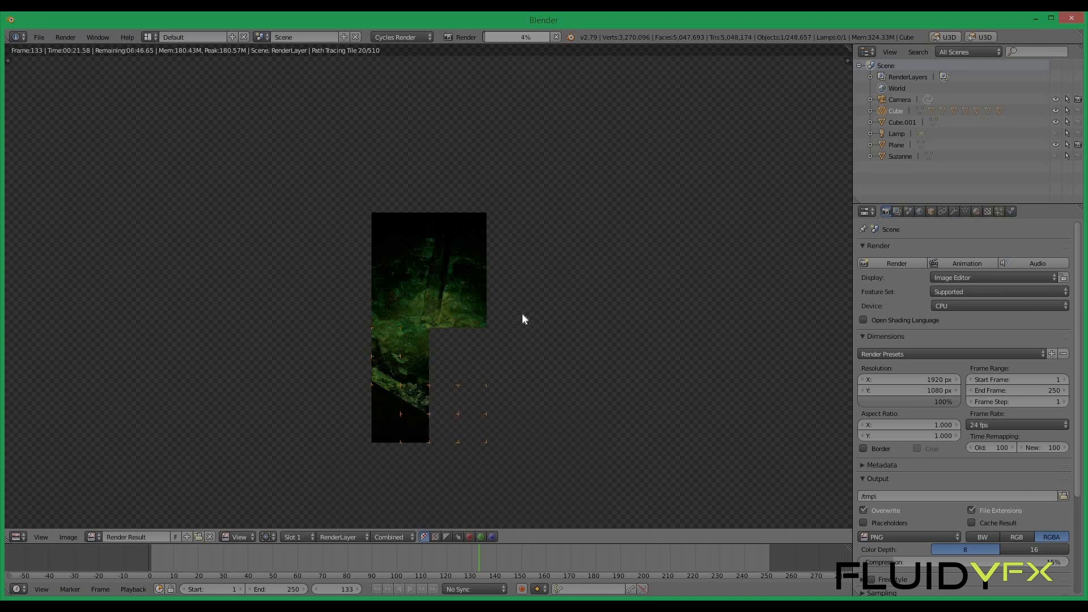
pyautogui.click(1013, 212)
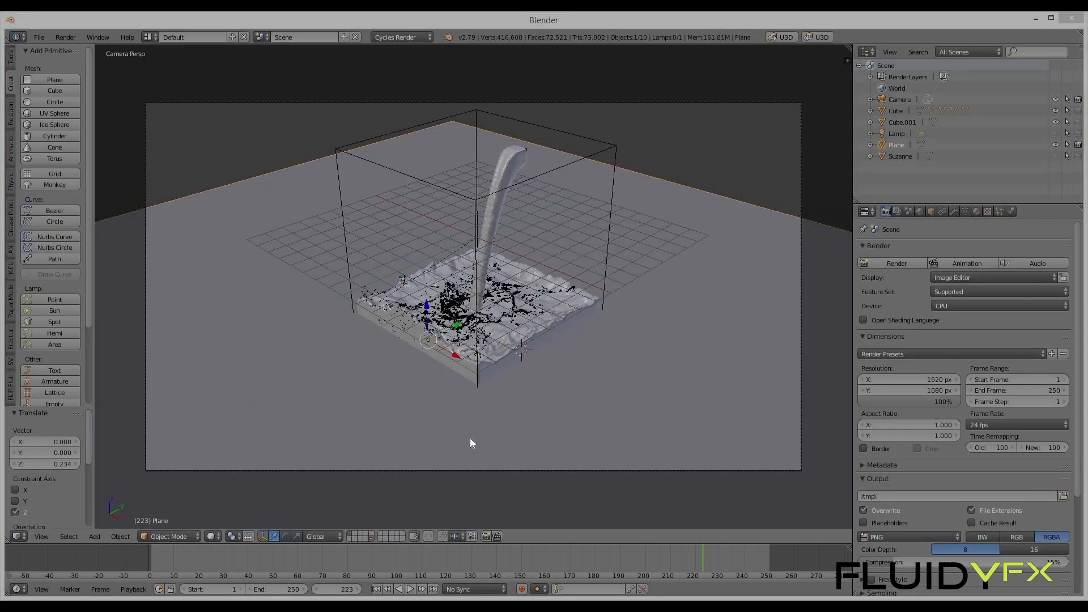
# Play the baked simulation through the camera from frame 2 to frame 249
pyautogui.click(415, 456)
pyautogui.moveTo(159, 563); pyautogui.dragTo(155, 562)
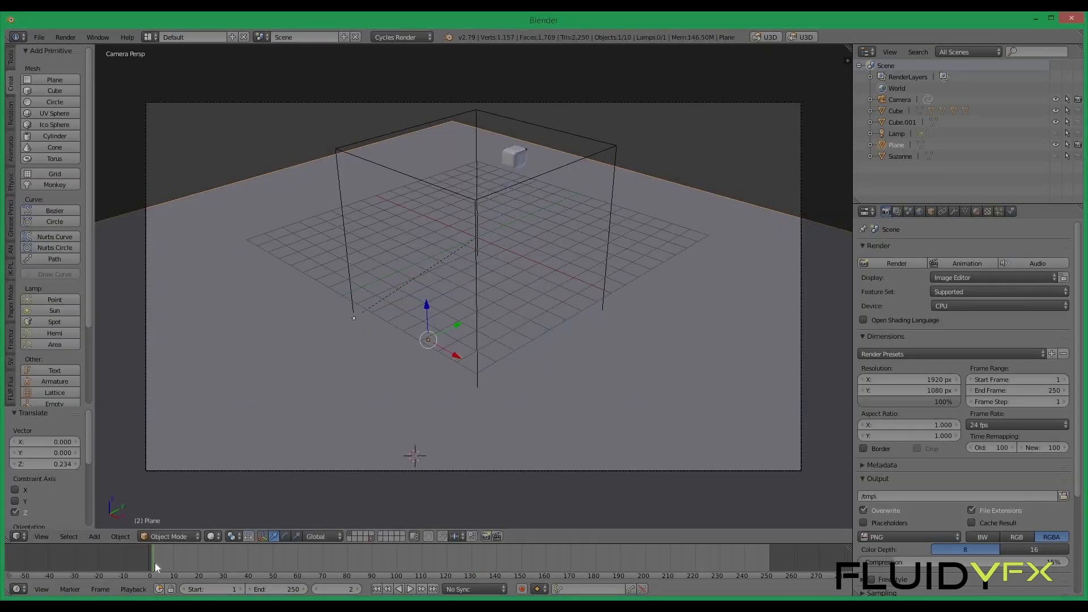
pyautogui.hotkey('alt', 'a')
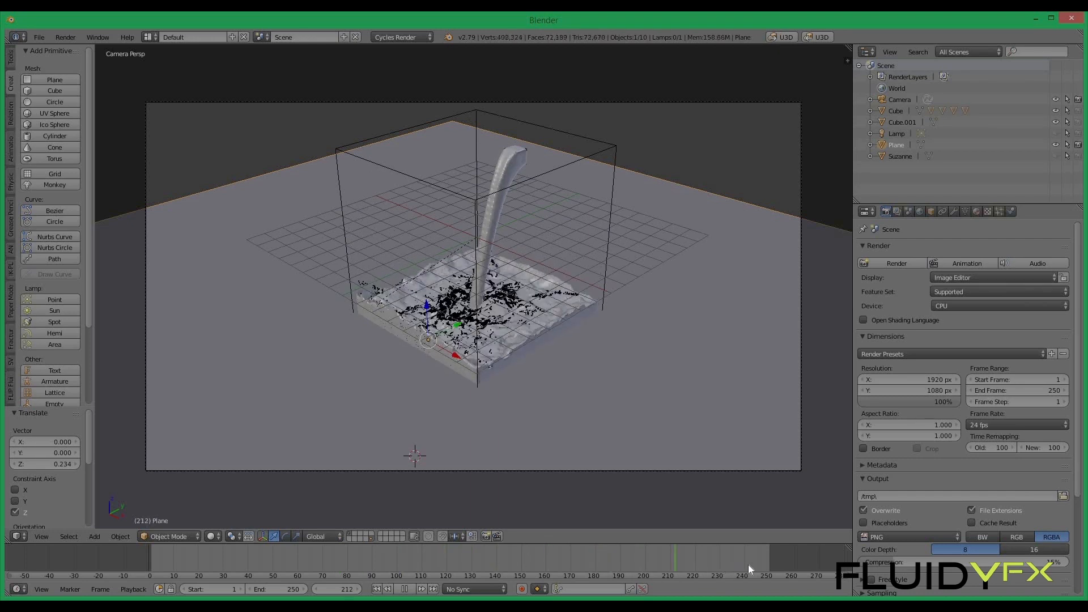
pyautogui.hotkey('alt', 'a')
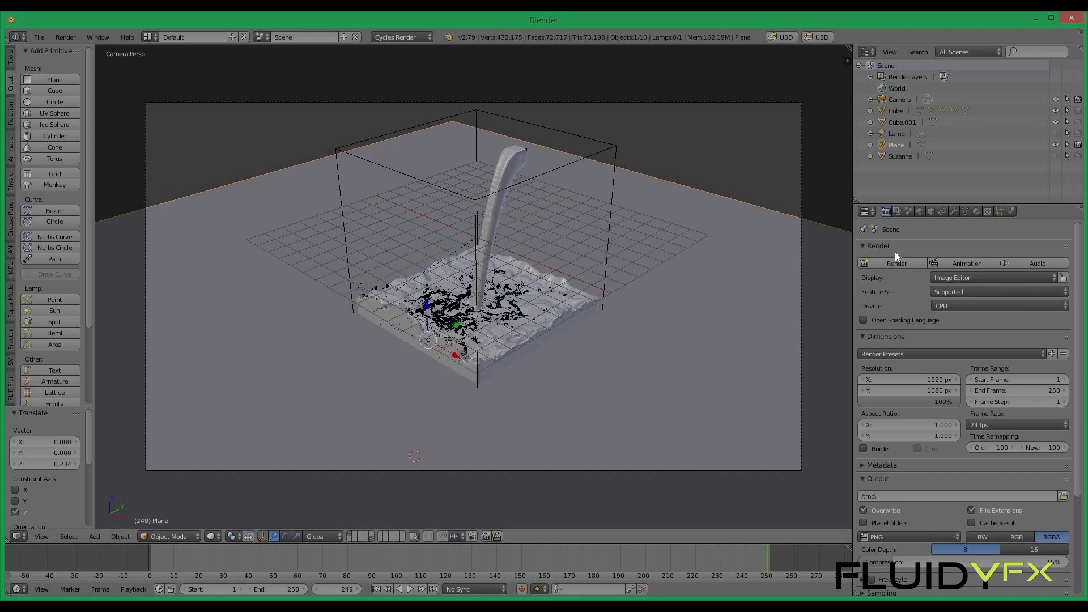
# Select the fluid domain cube and set its FLIP Fluid grid resolution to 250
pyautogui.click(1010, 212)
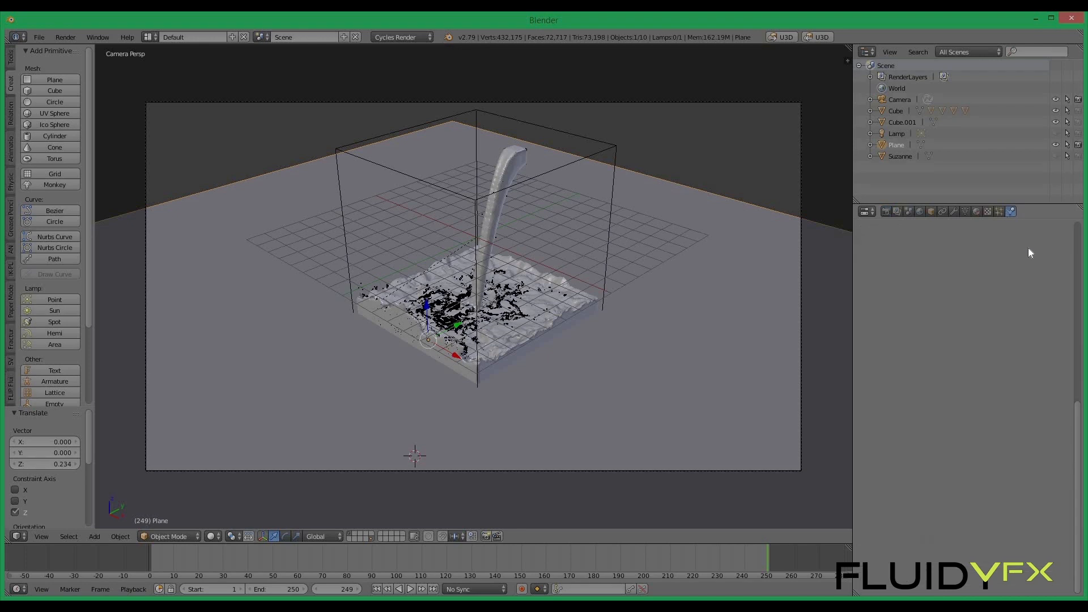
pyautogui.rightClick(605, 257)
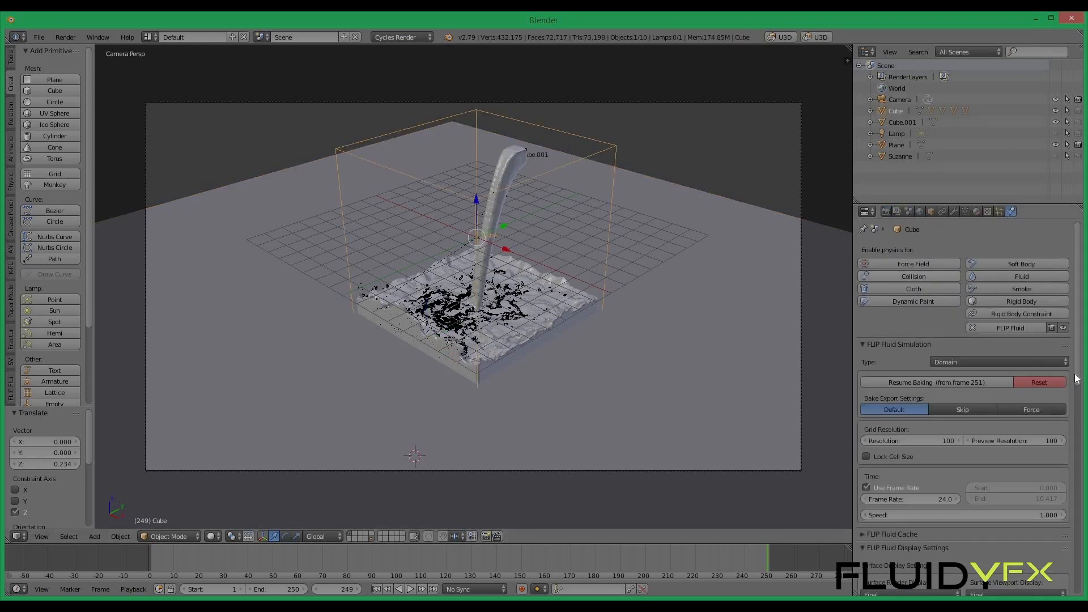
pyautogui.scroll(-2, 898, 276)
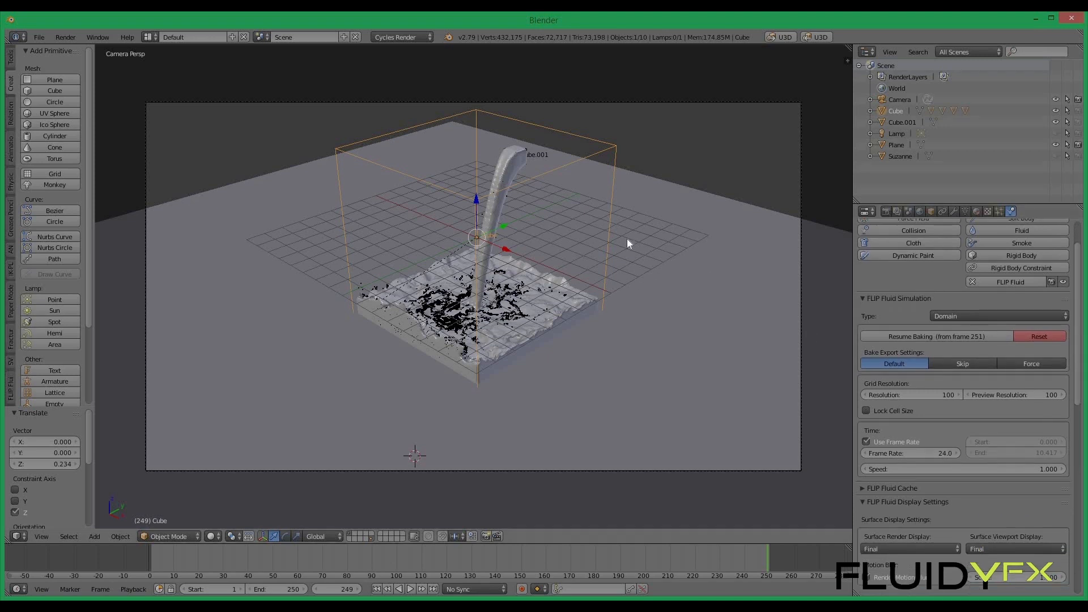
pyautogui.rightClick(610, 152)
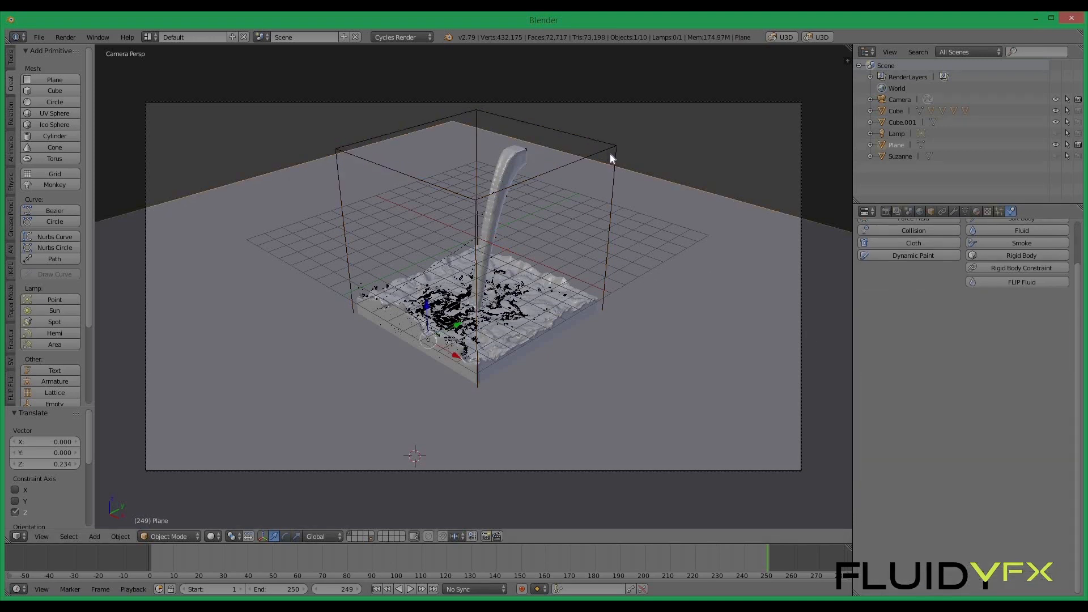
pyautogui.rightClick(615, 157)
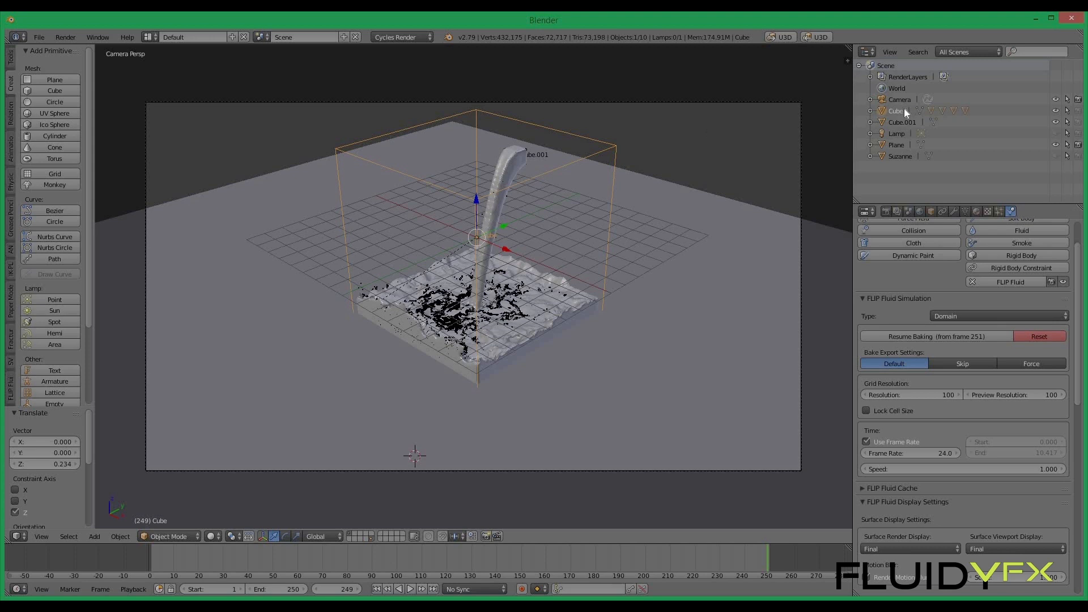
pyautogui.click(921, 395)
pyautogui.write('250')
pyautogui.press('Return')
# Enable world scaling in the domain's FLIP Fluid World settings and set the world size to 50 meters
pyautogui.scroll(-8, 867, 334)
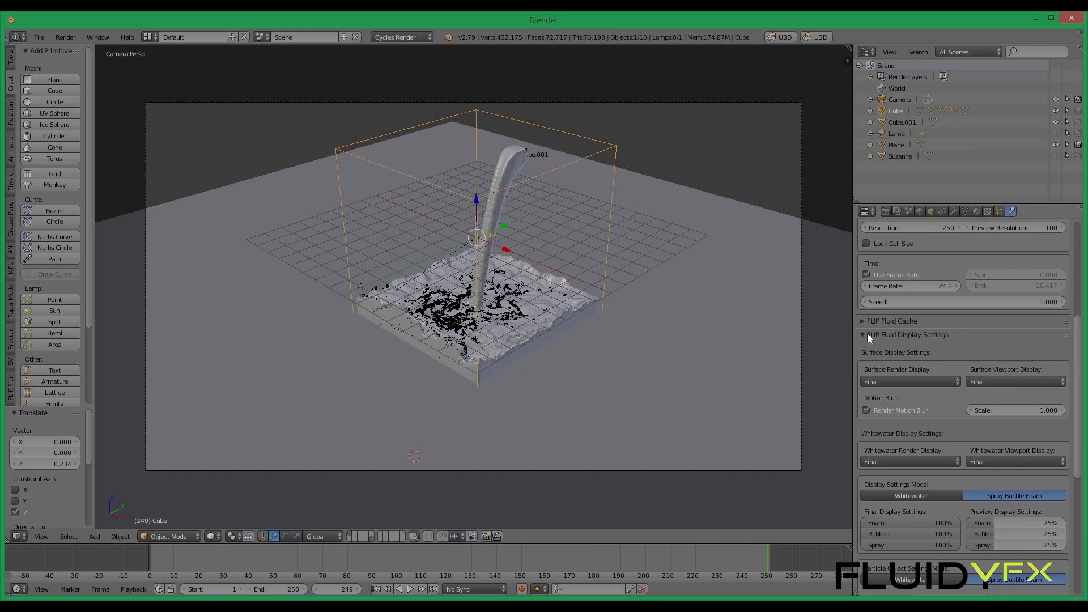
pyautogui.click(862, 329)
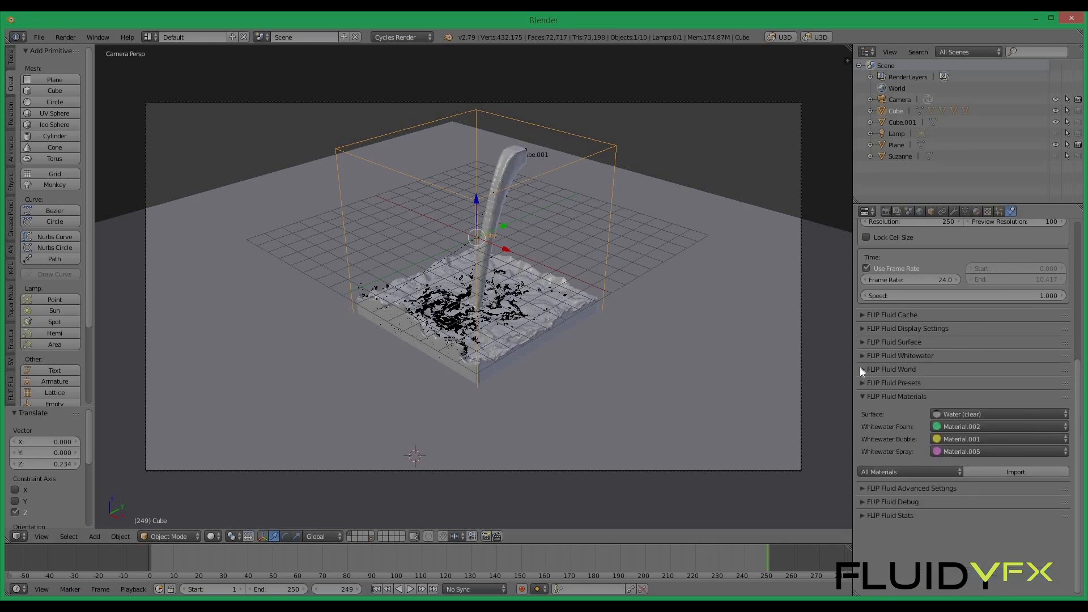
pyautogui.click(861, 370)
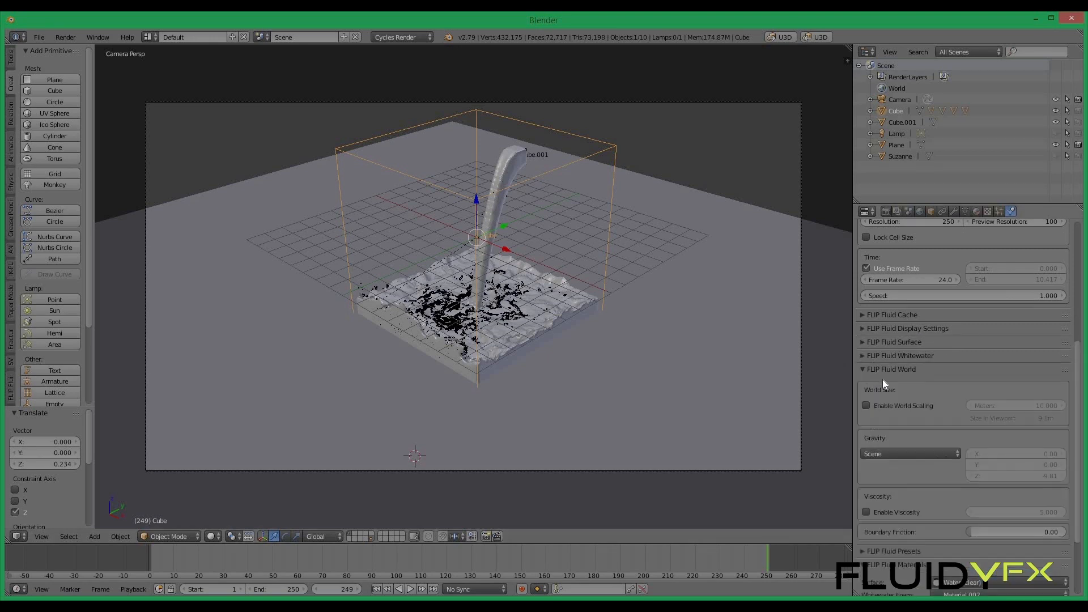
pyautogui.click(866, 406)
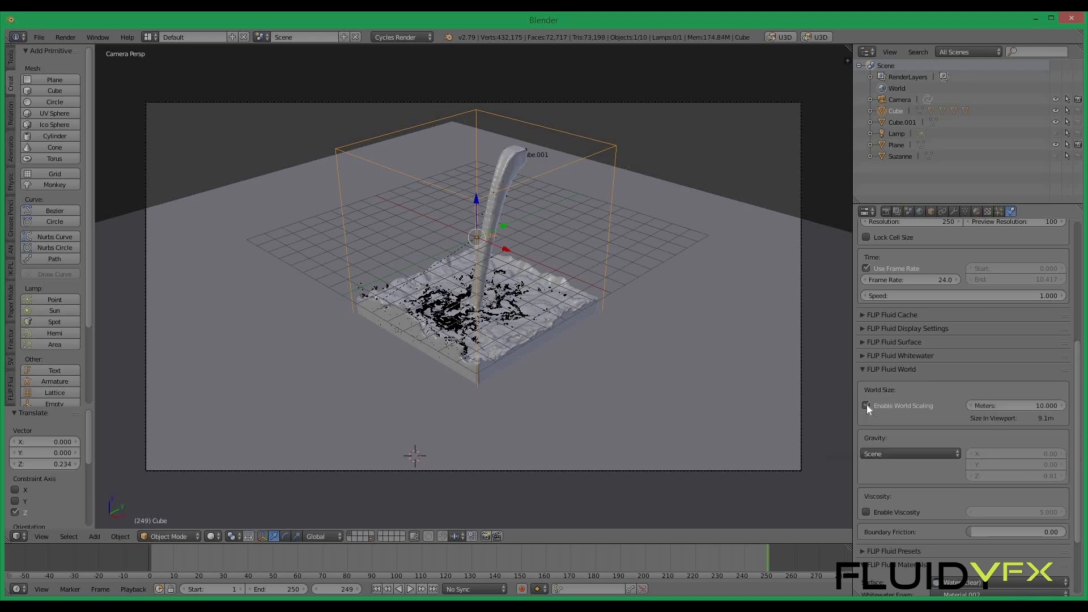
pyautogui.click(1014, 405)
pyautogui.write('50')
pyautogui.press('Return')
pyautogui.click(863, 369)
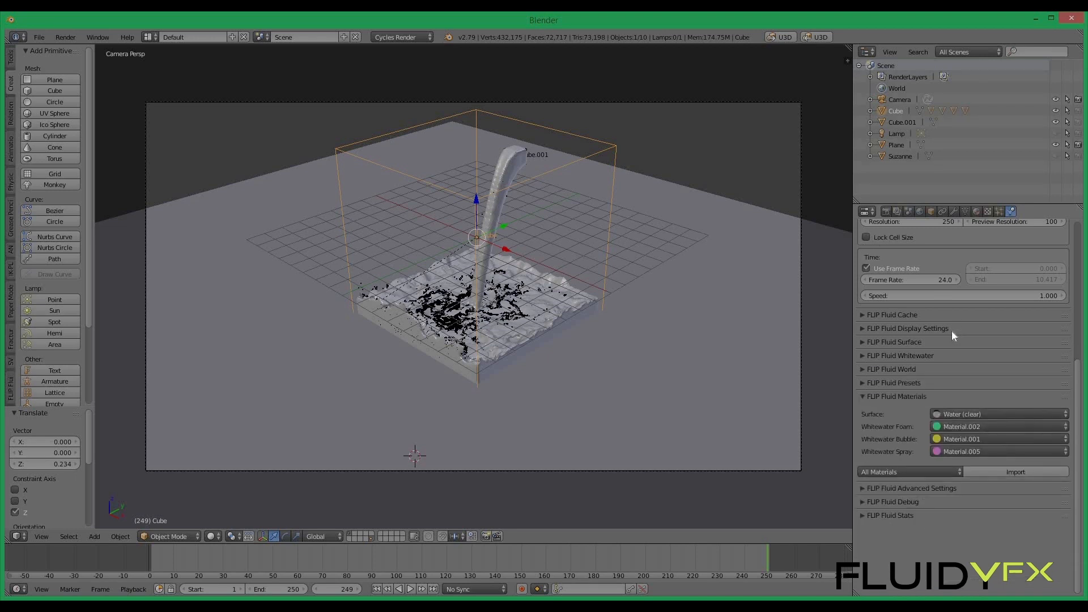
pyautogui.scroll(10, 951, 331)
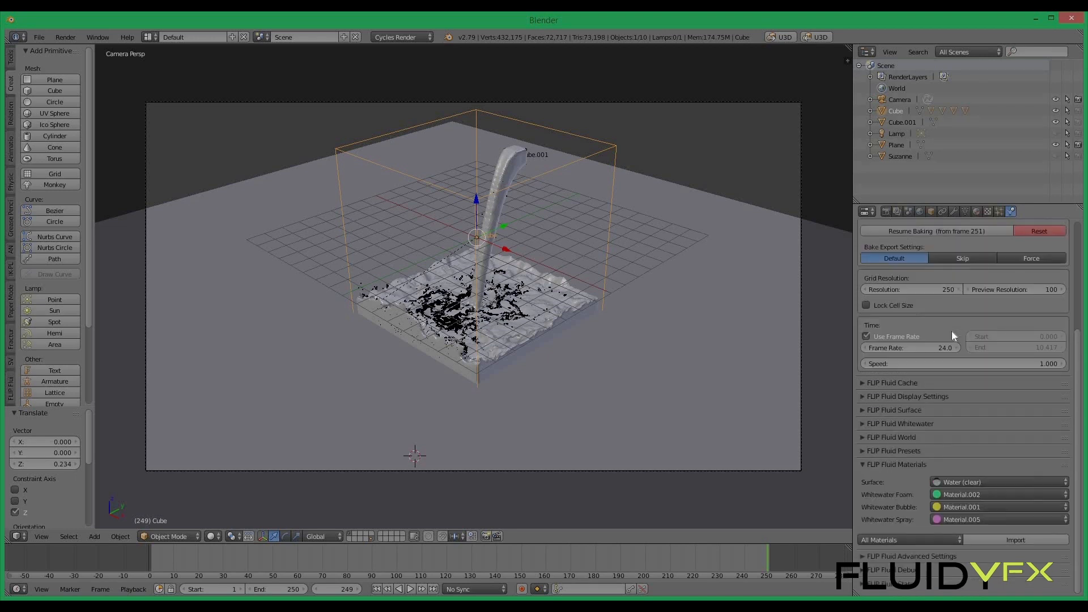
# Apply the Full Global Illumination integrator preset to the Cycles light paths
pyautogui.click(886, 211)
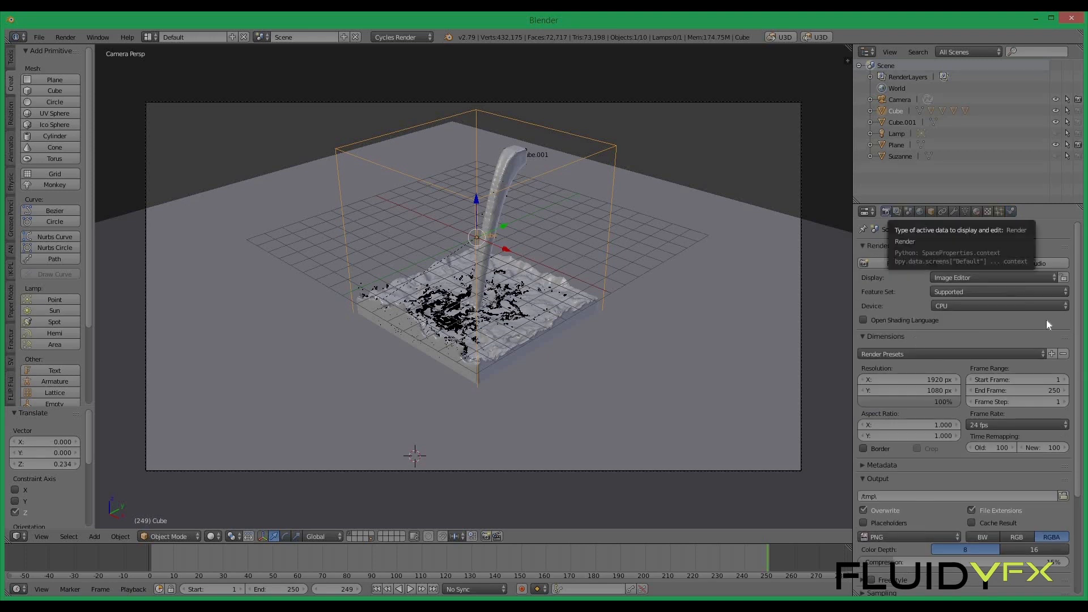
pyautogui.scroll(-6, 944, 472)
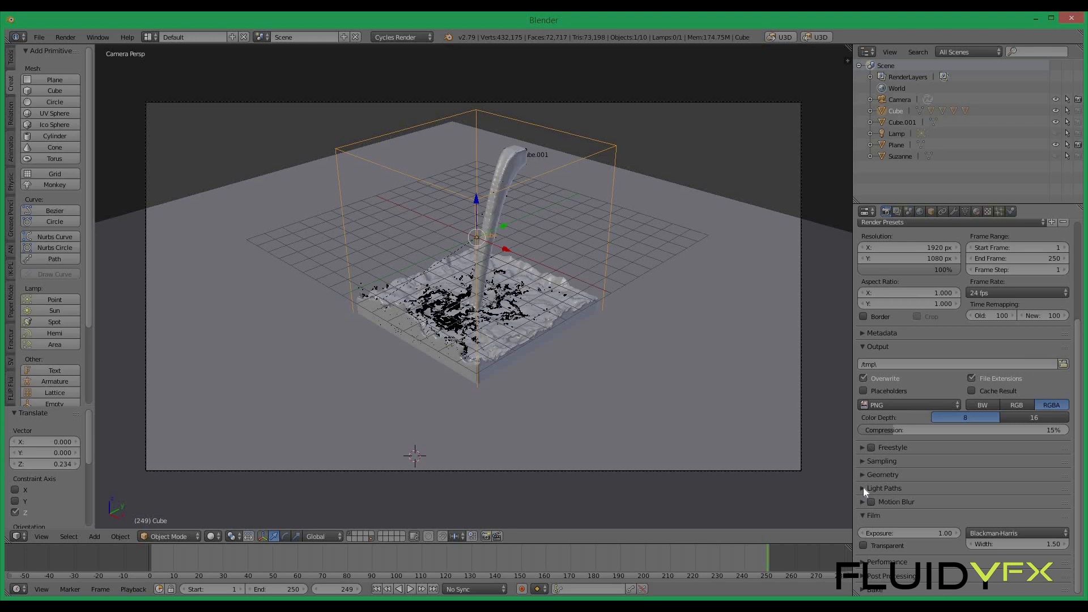
pyautogui.click(863, 488)
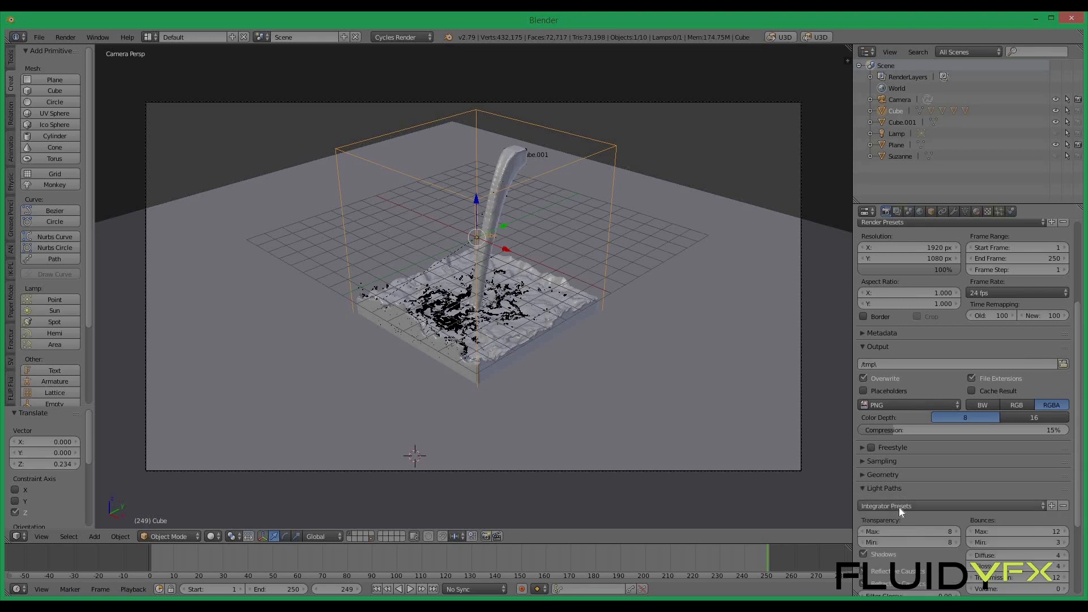
pyautogui.scroll(-3, 895, 482)
pyautogui.click(891, 439)
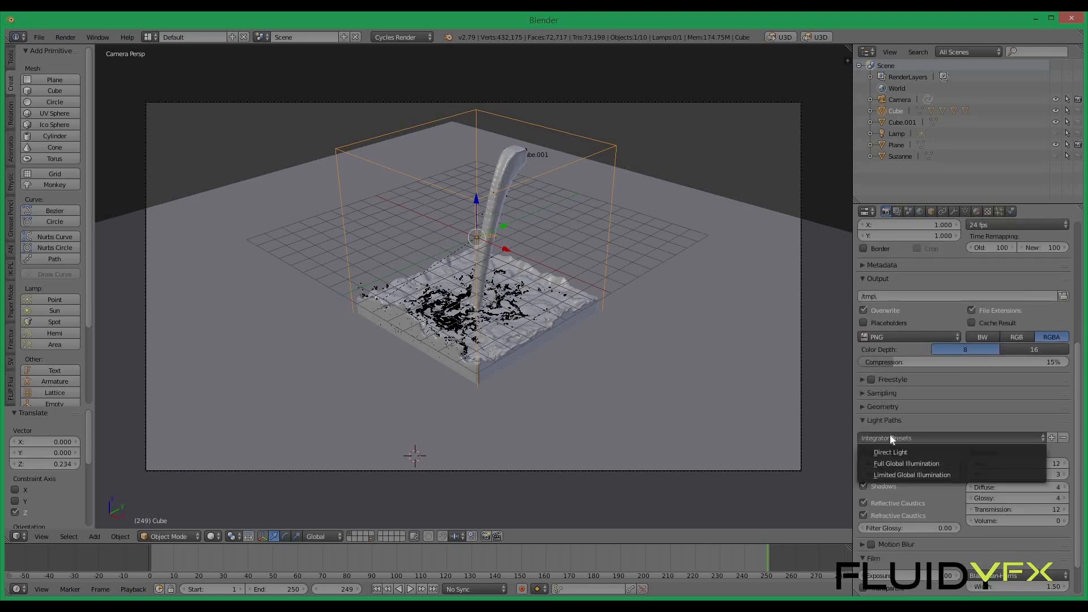
pyautogui.click(930, 464)
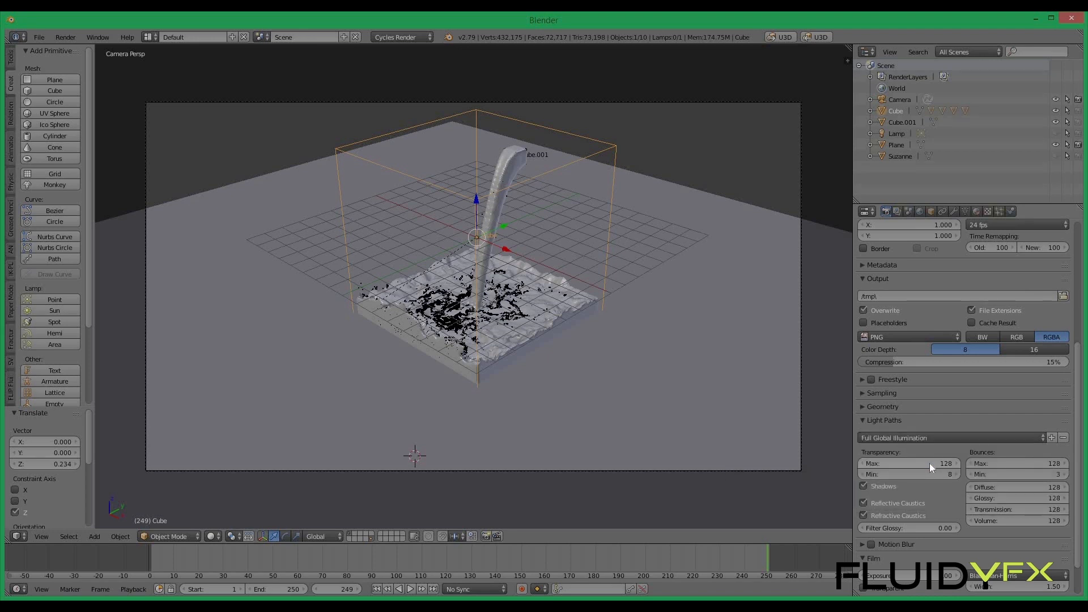
pyautogui.click(875, 421)
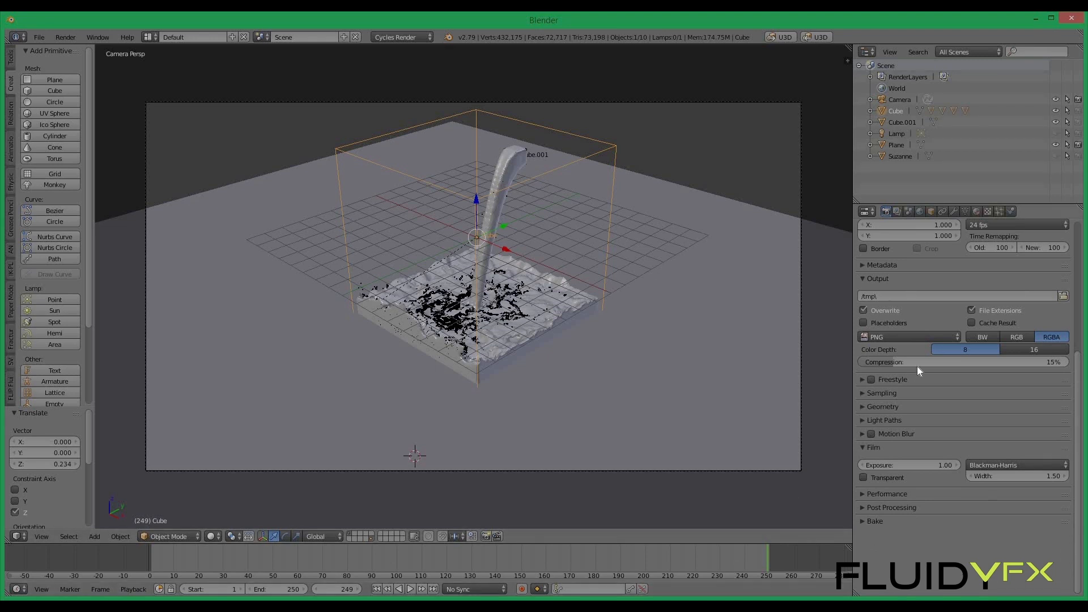
pyautogui.scroll(8, 917, 366)
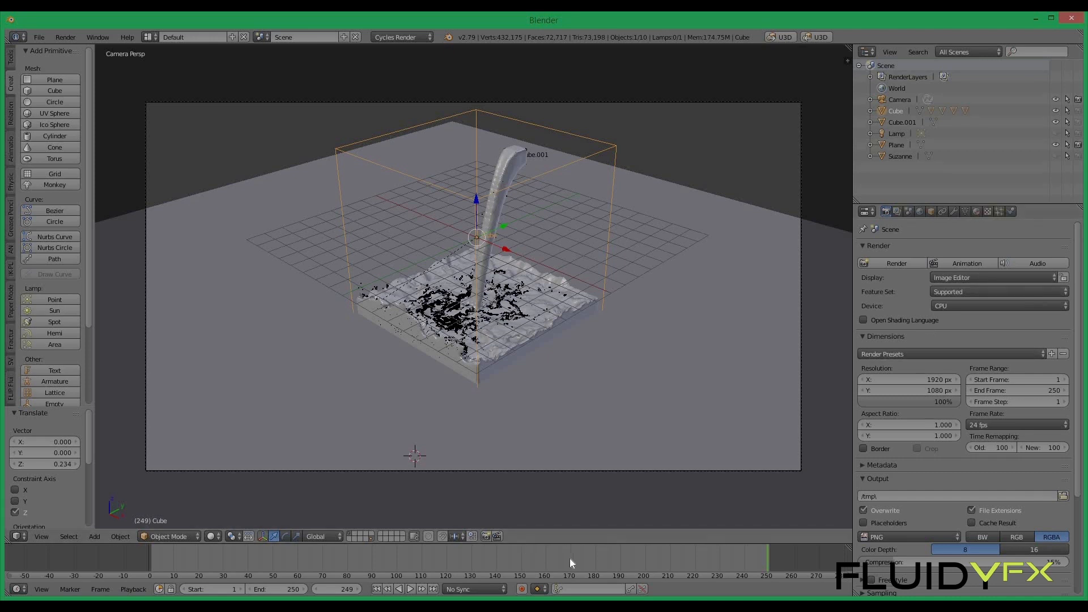
# Replay the cached simulation and scrub the timeline to frame 187 to review the whitewater
pyautogui.hotkey('alt', 'a')
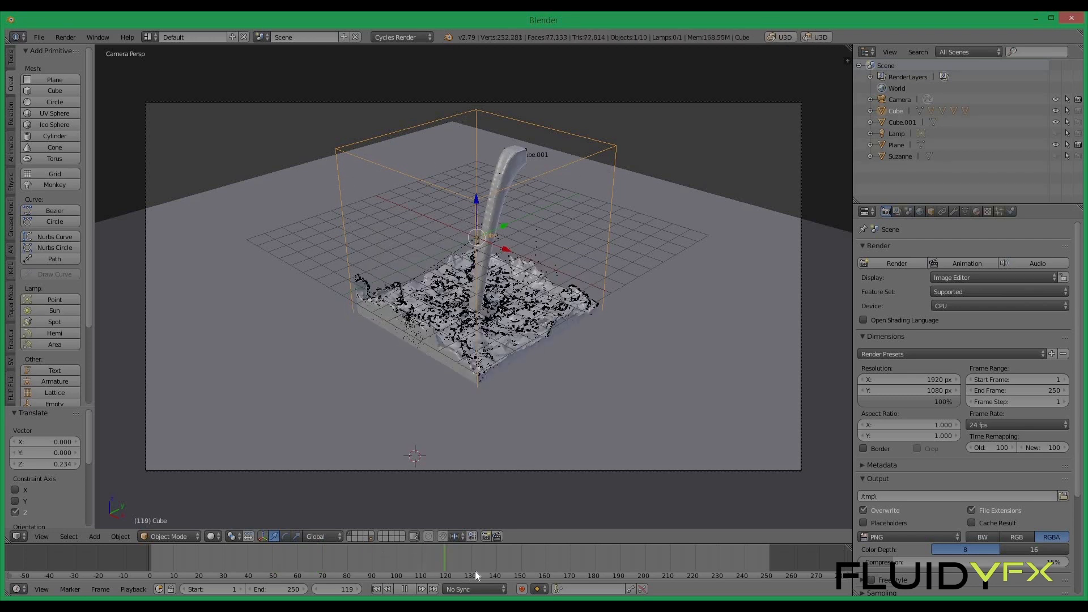
pyautogui.hotkey('alt', 'a')
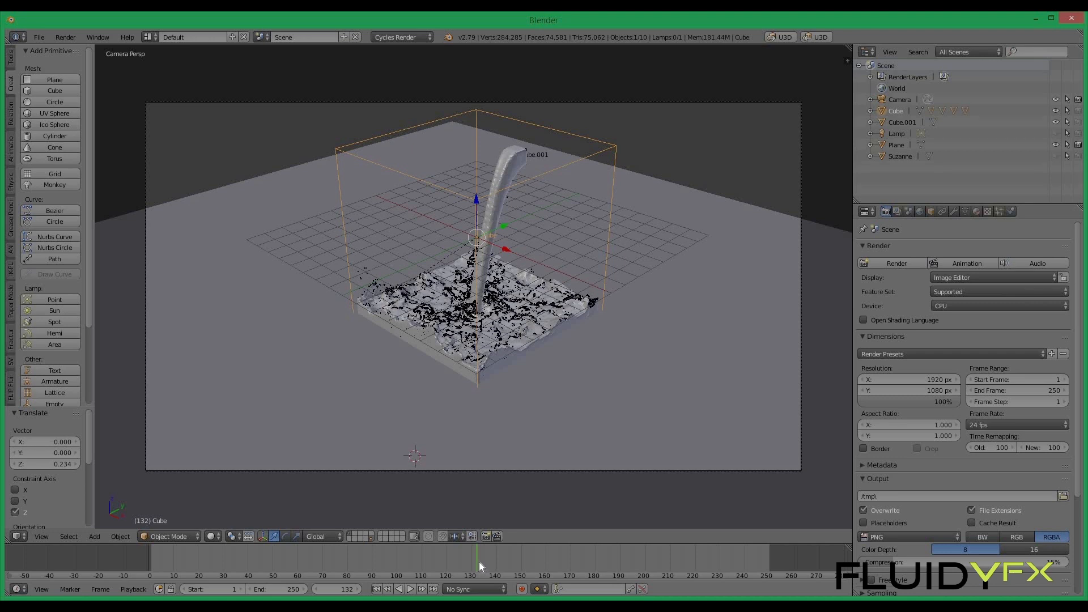
pyautogui.moveTo(578, 557); pyautogui.dragTo(612, 564)
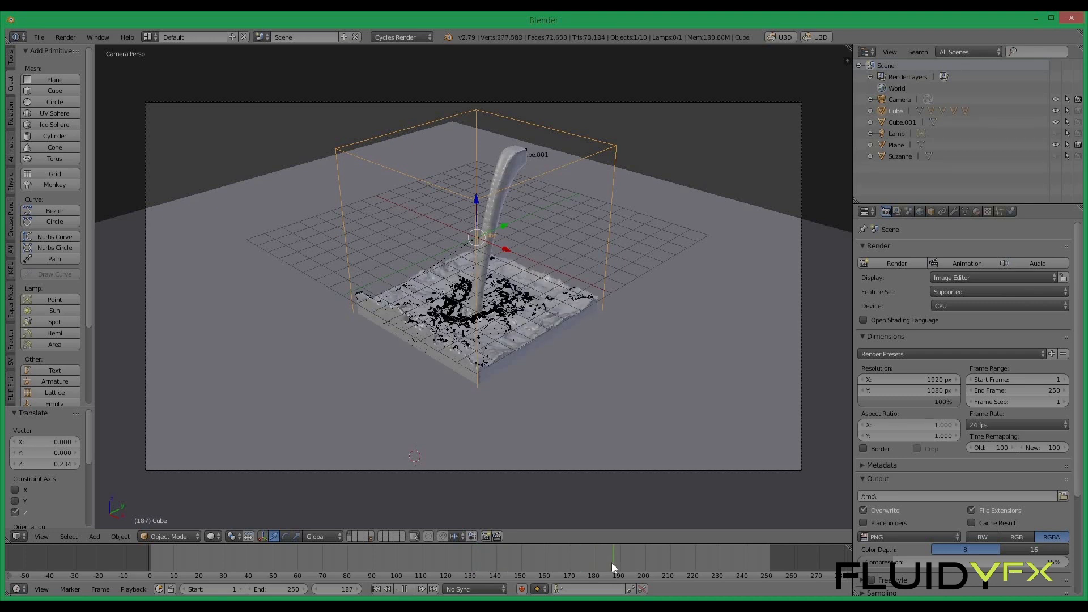